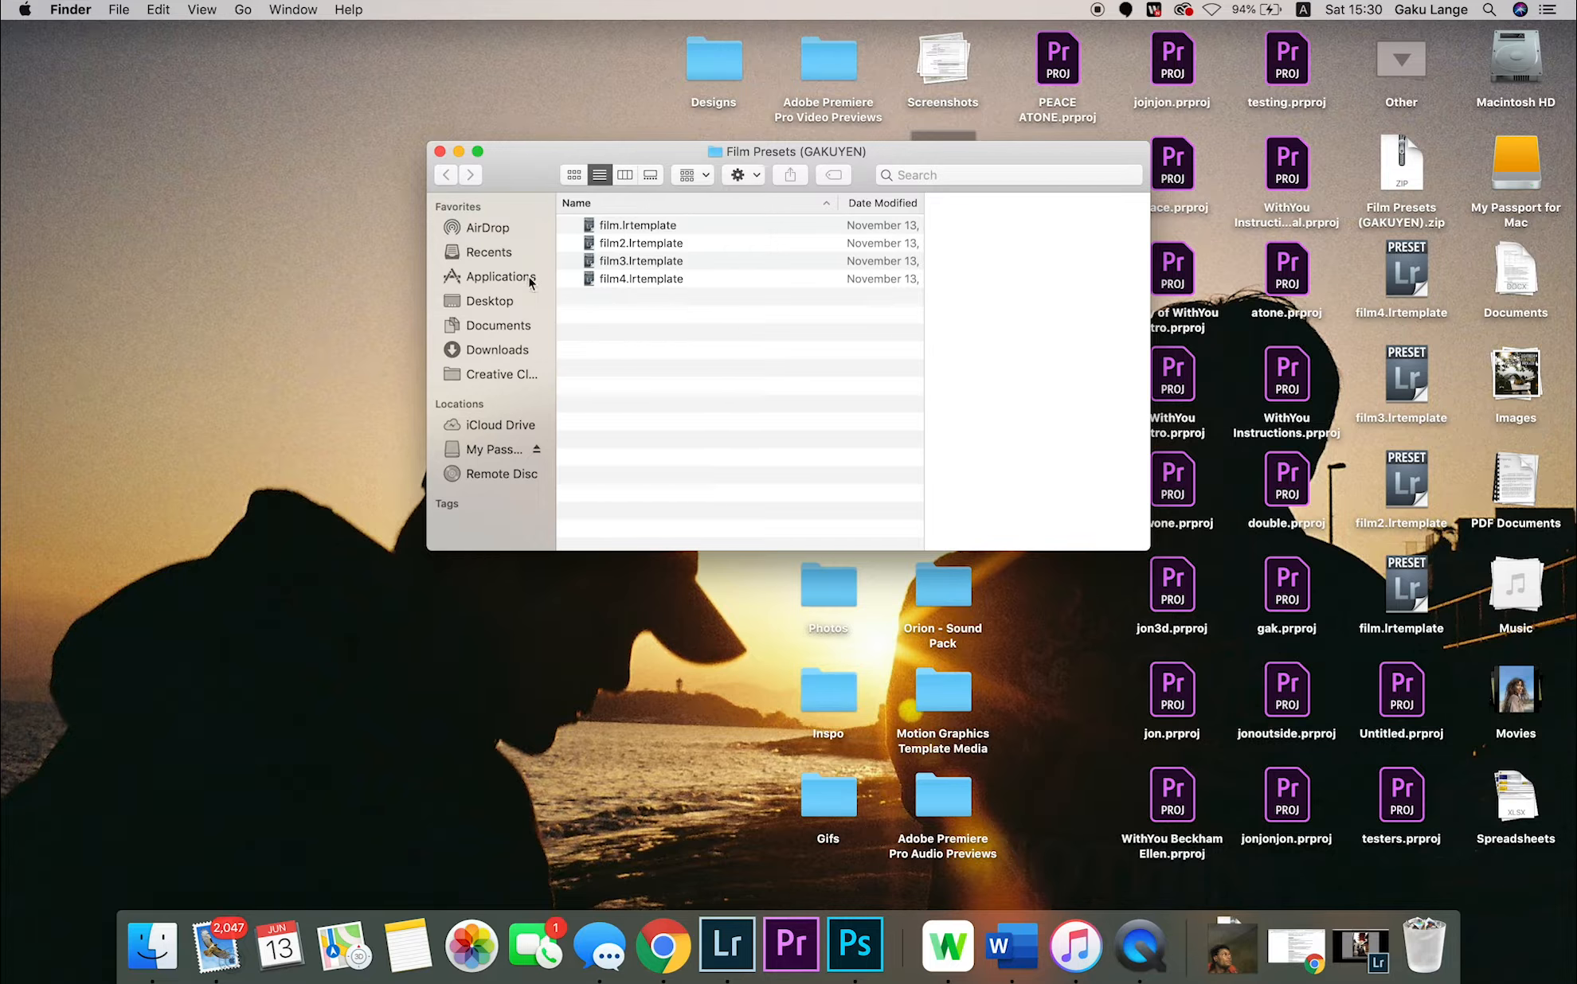
Preview film.lrtemplate in the Film Presets (GAKUYEN) folder, close the folder and switch to Lightroom Classic.
{"action": "left_click", "coordinate": [667, 226]}
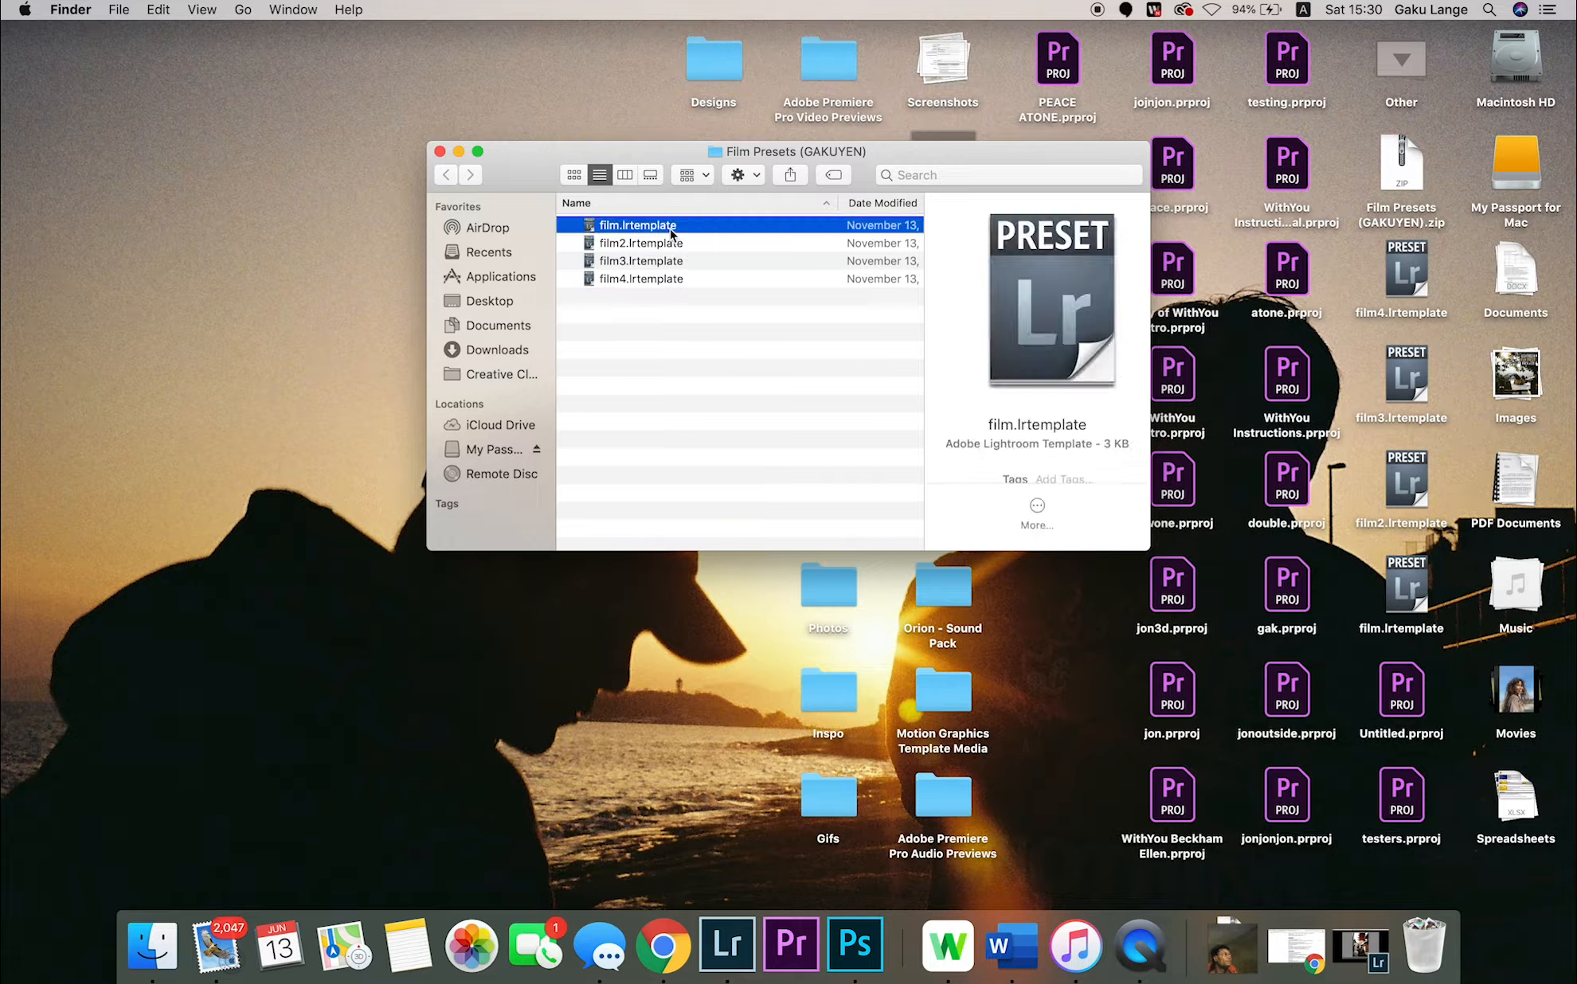
{"action": "left_click", "coordinate": [697, 319]}
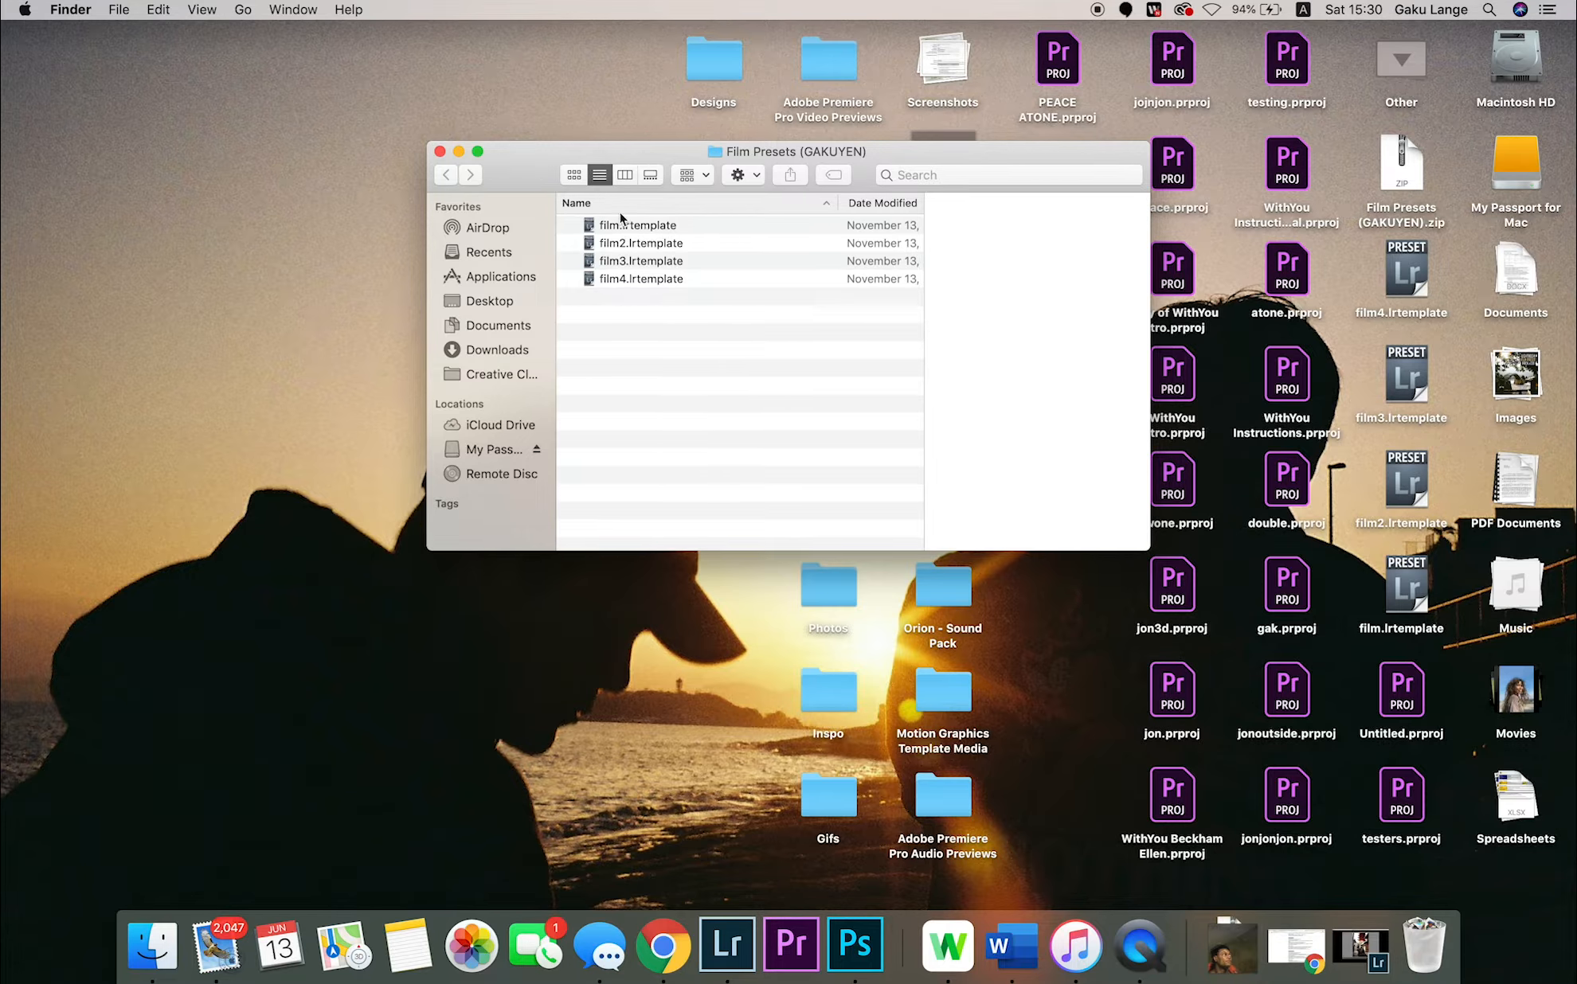
{"action": "left_click", "coordinate": [439, 152]}
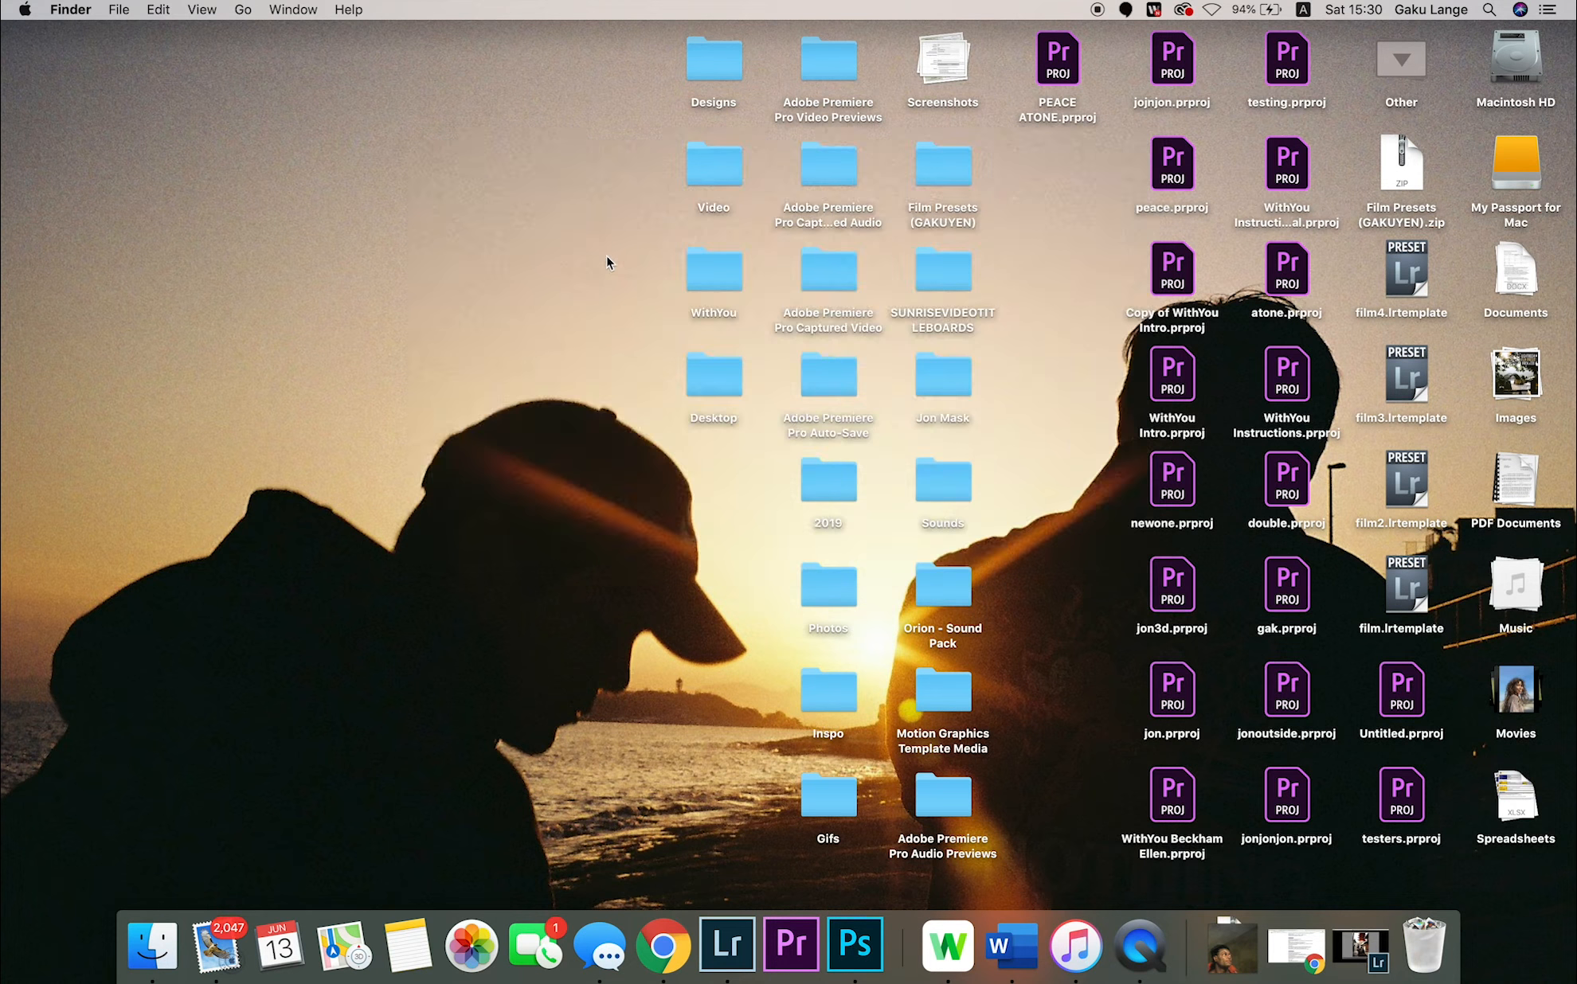
{"action": "left_click", "coordinate": [1359, 955]}
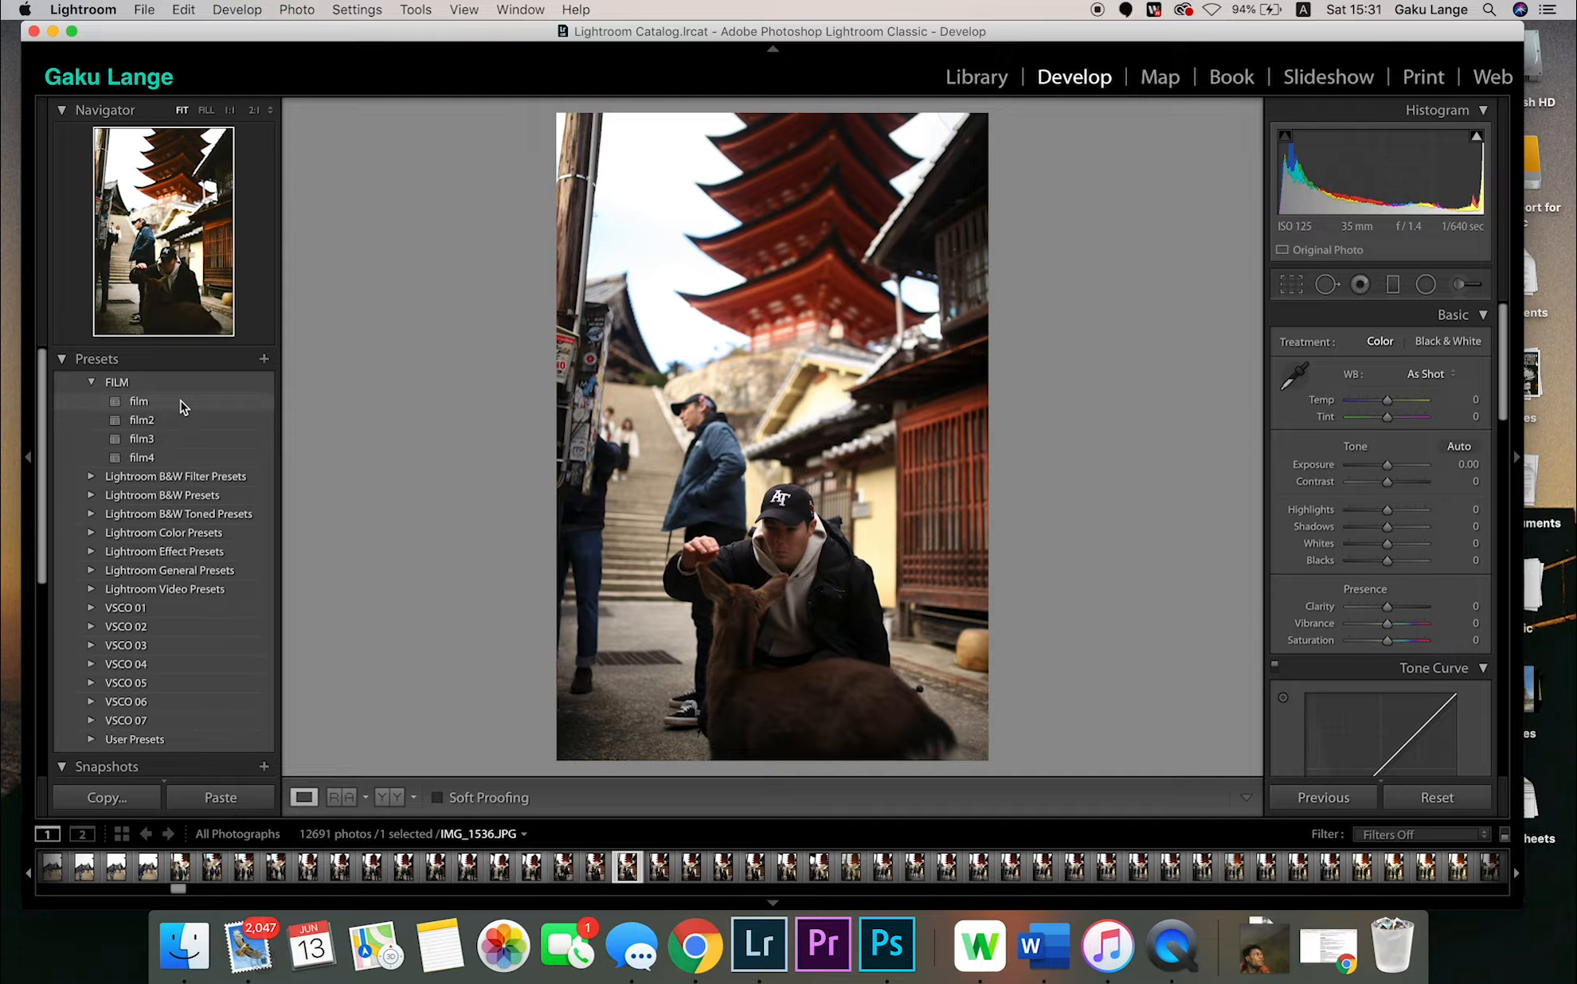
Open the import dialog for the FILM preset group to view the Film Presets (GAKUYEN) templates, and cancel it.
{"action": "left_click", "coordinate": [91, 383]}
{"action": "left_click", "coordinate": [91, 385]}
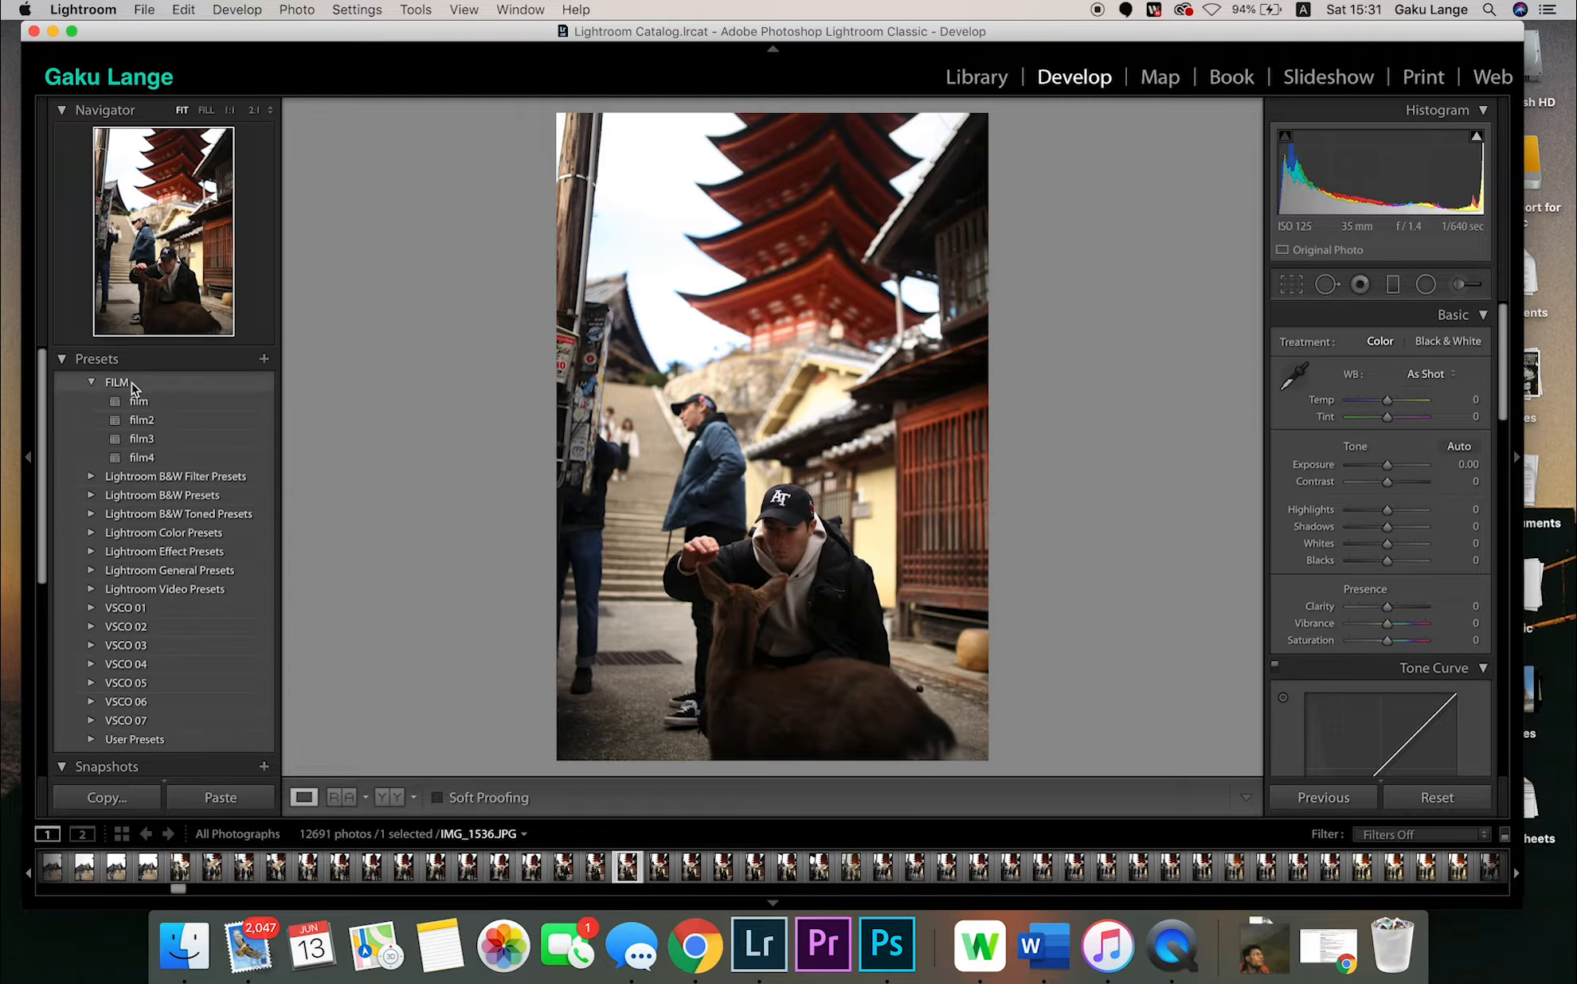
{"action": "right_click", "coordinate": [71, 391]}
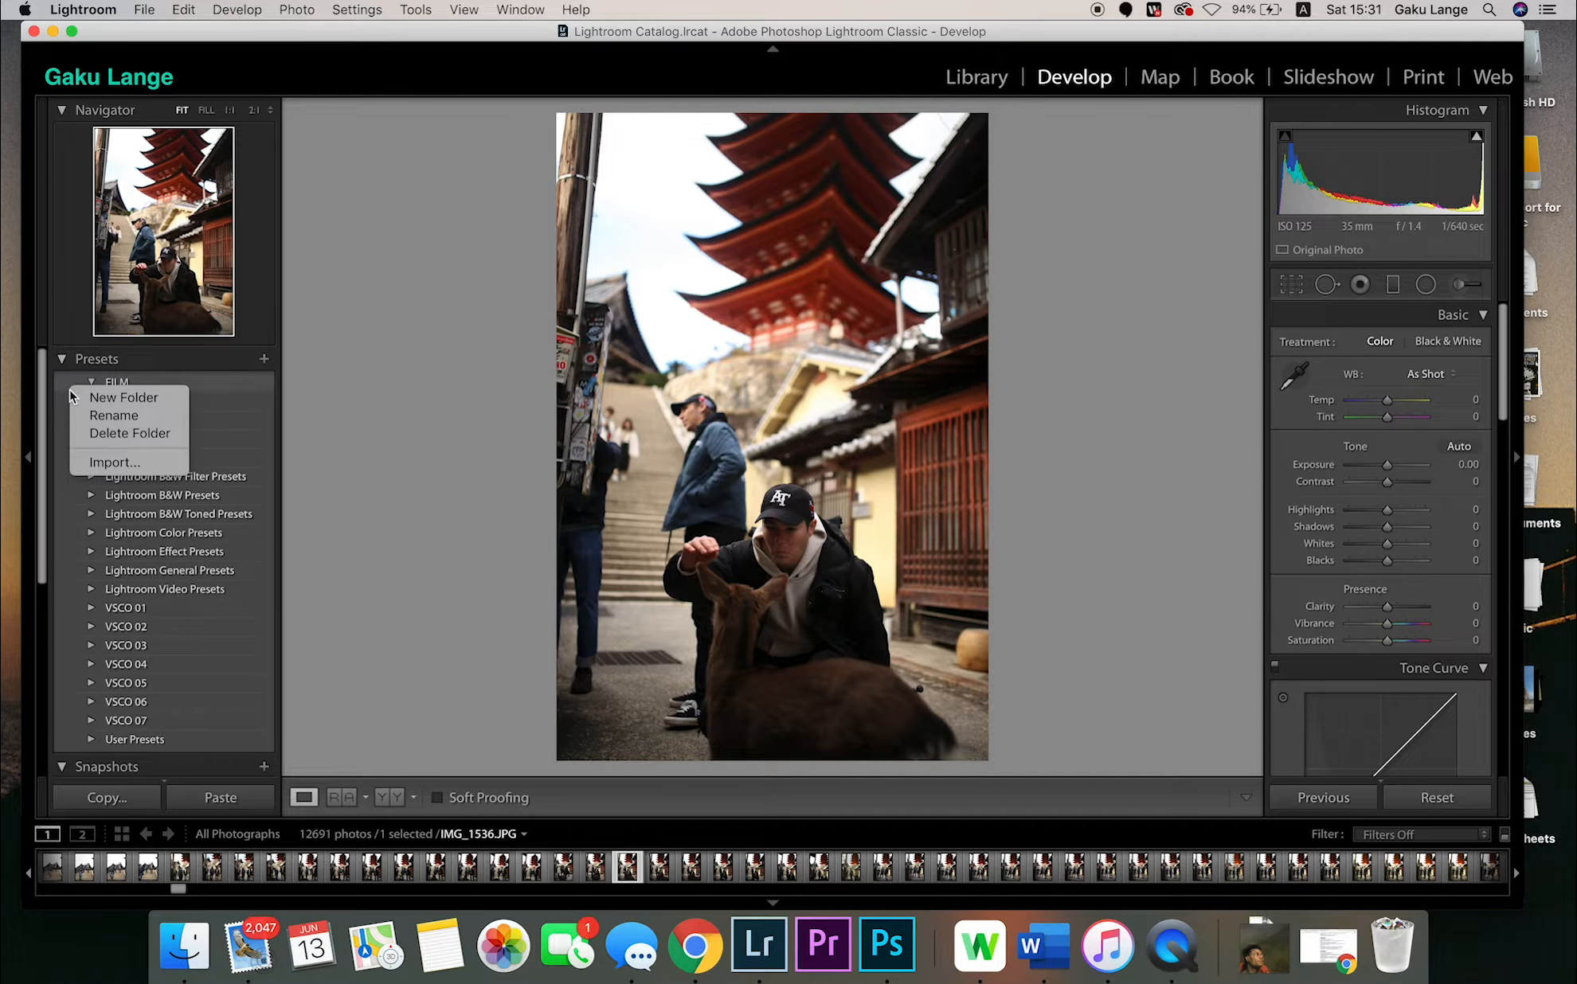
{"action": "left_click", "coordinate": [119, 464]}
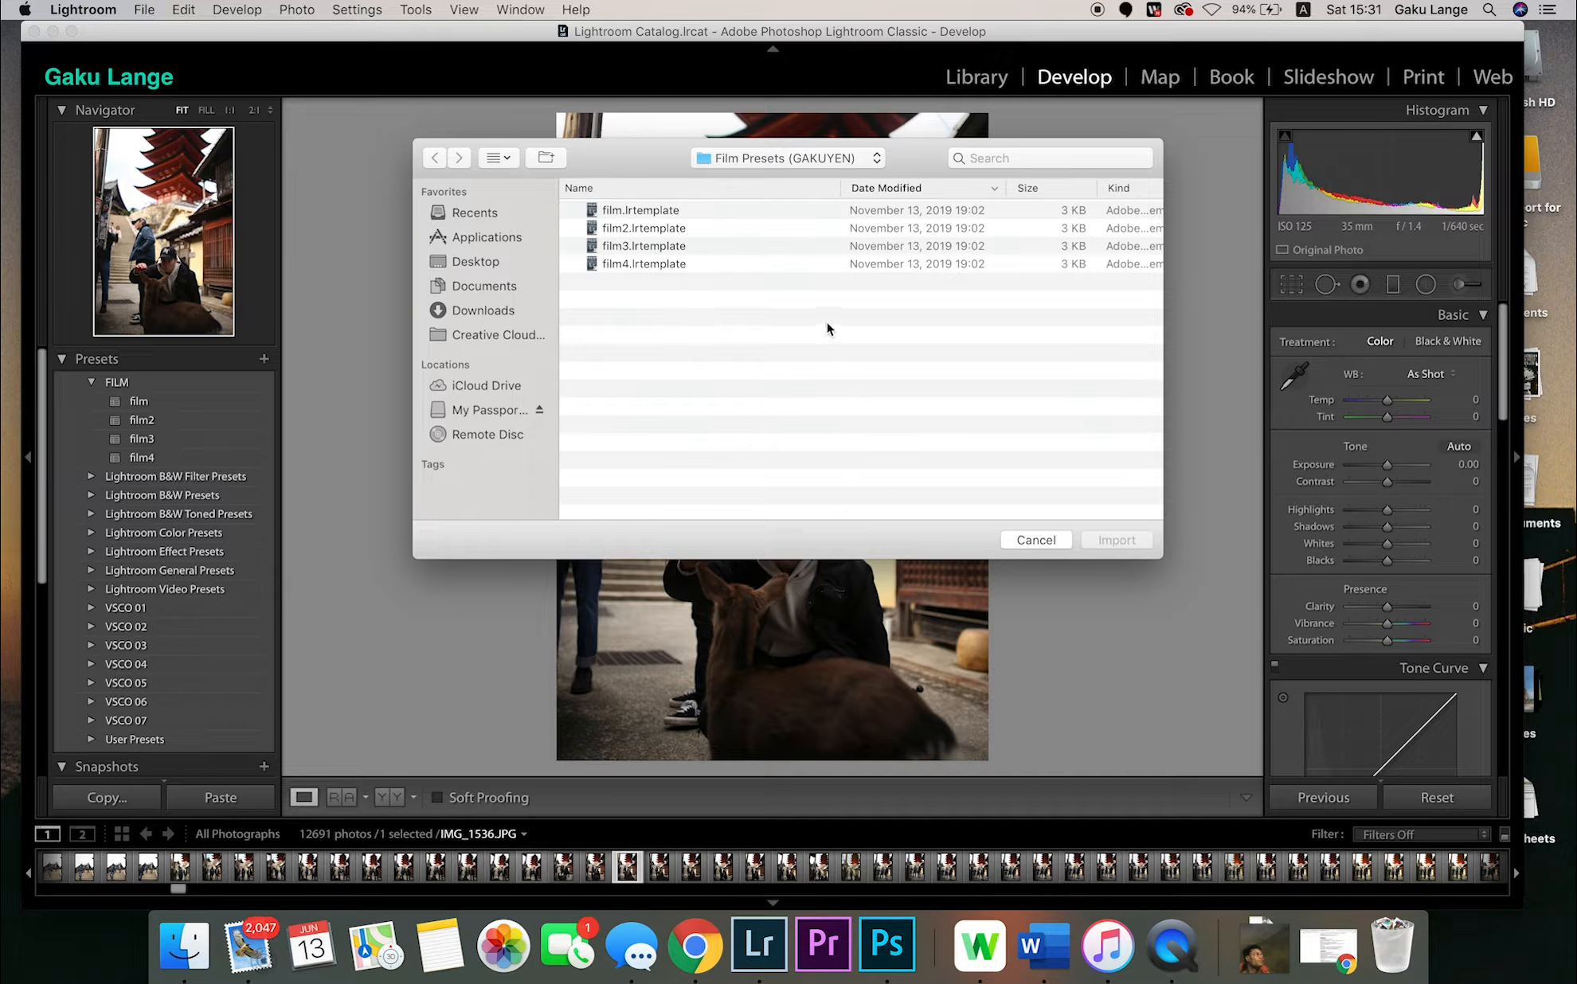
{"action": "left_click", "coordinate": [1036, 543]}
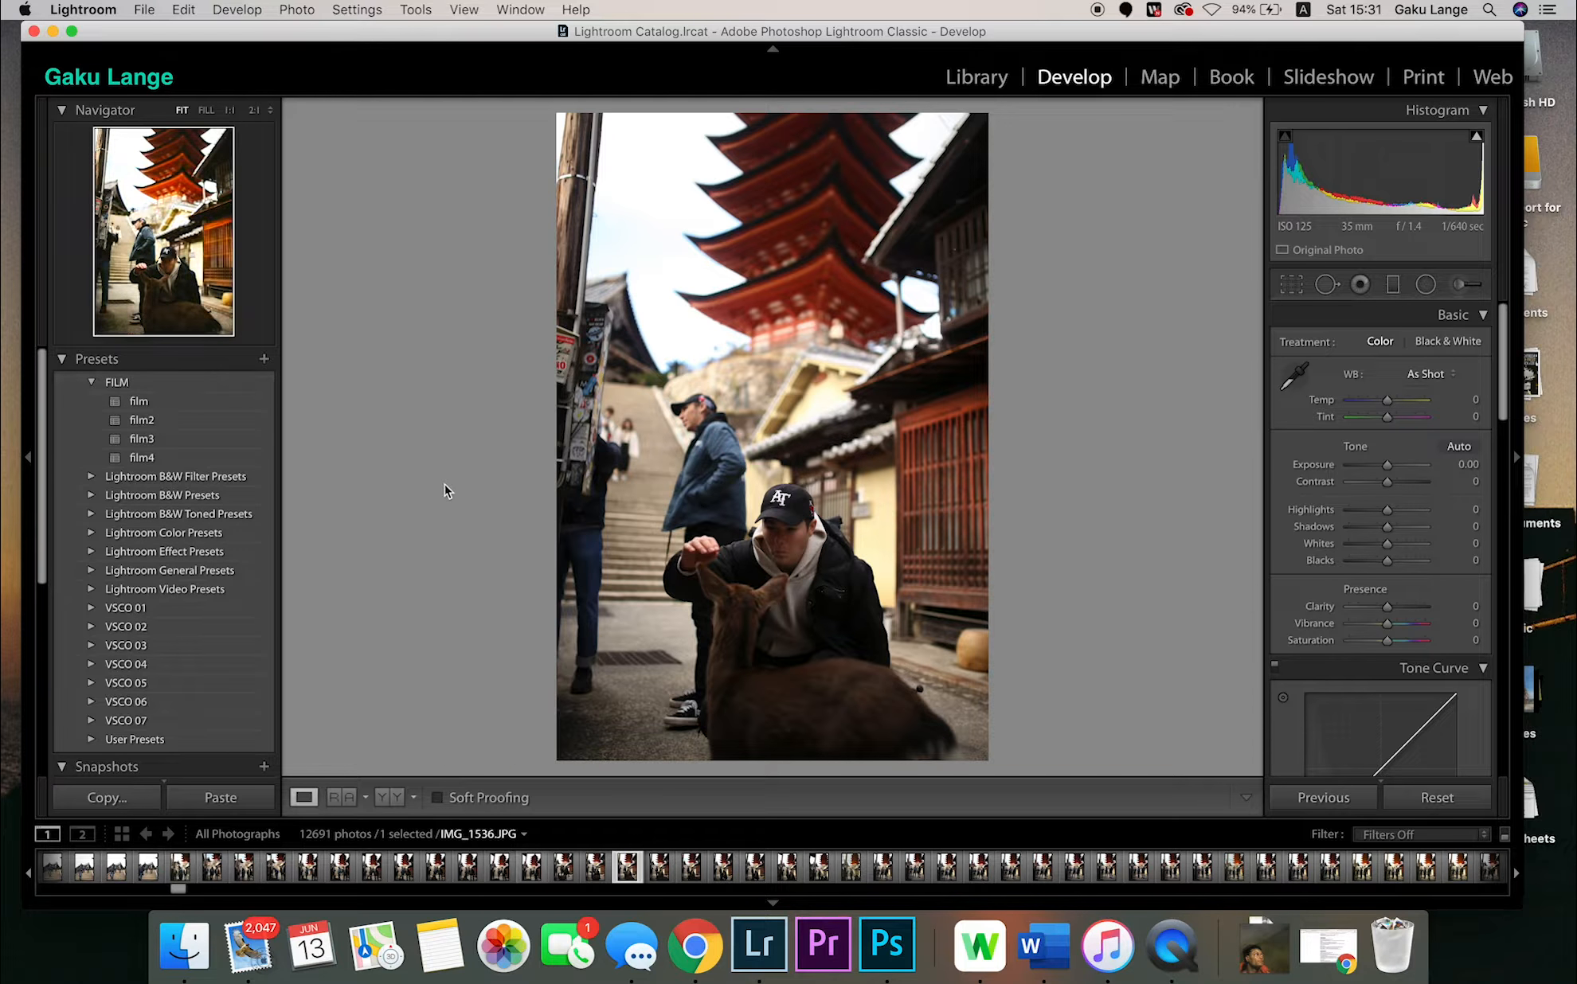
Apply the film preset from the FILM group to the temple photo and show a side-by-side before/after comparison.
{"action": "left_click", "coordinate": [192, 406]}
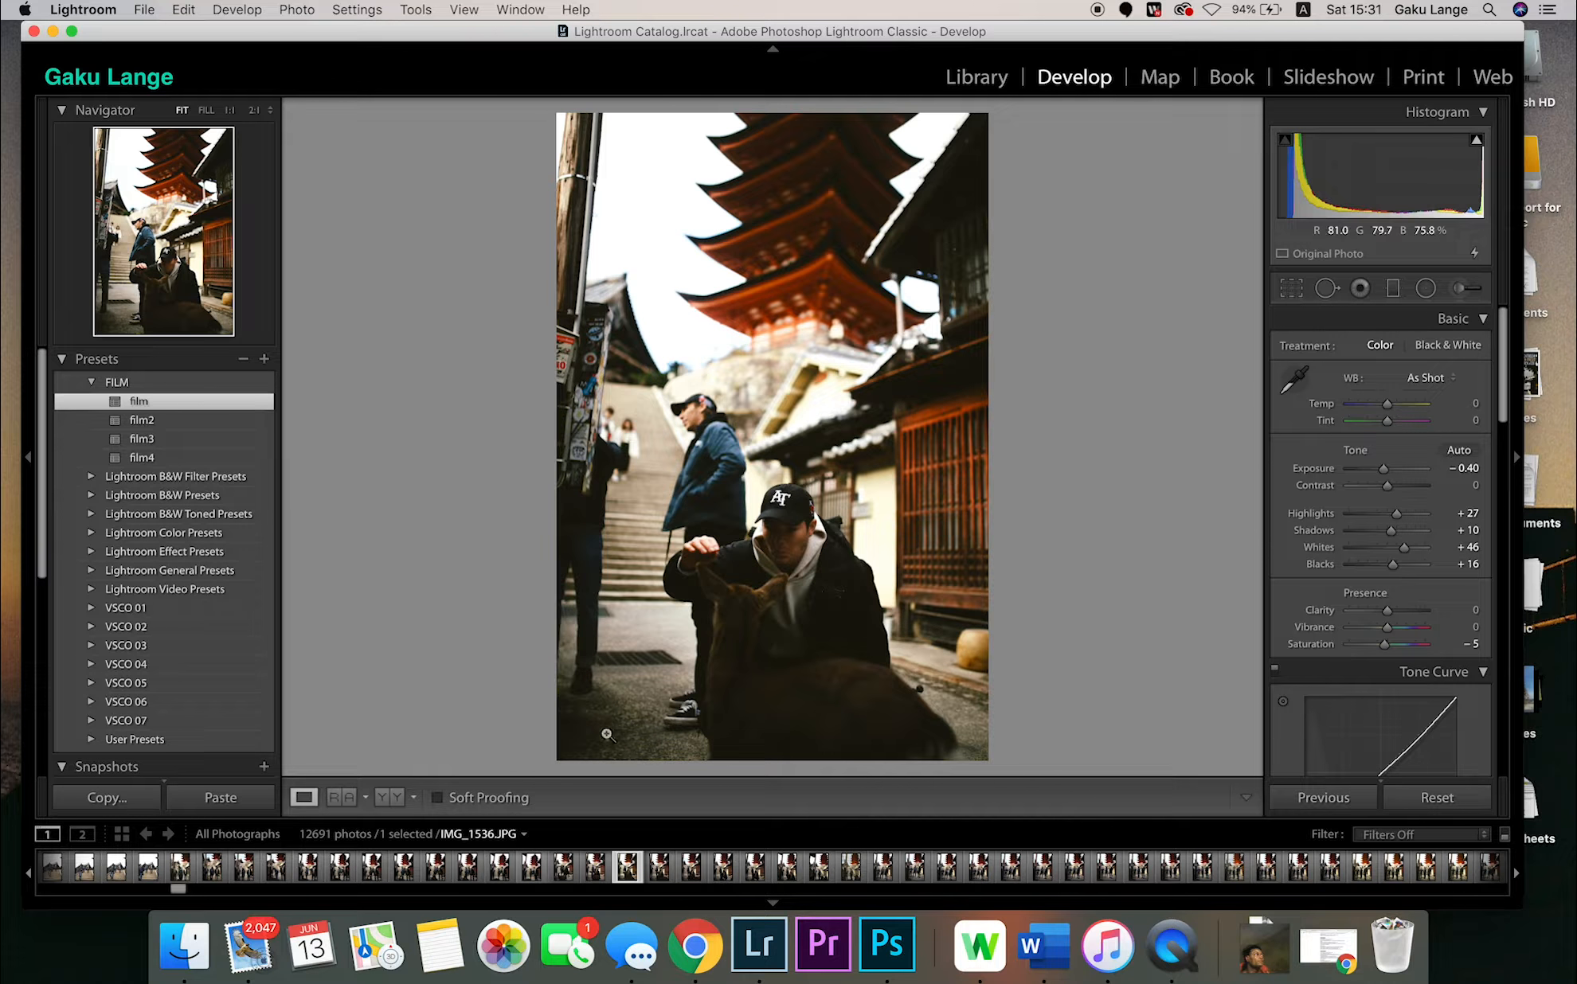
{"action": "left_click", "coordinate": [389, 797]}
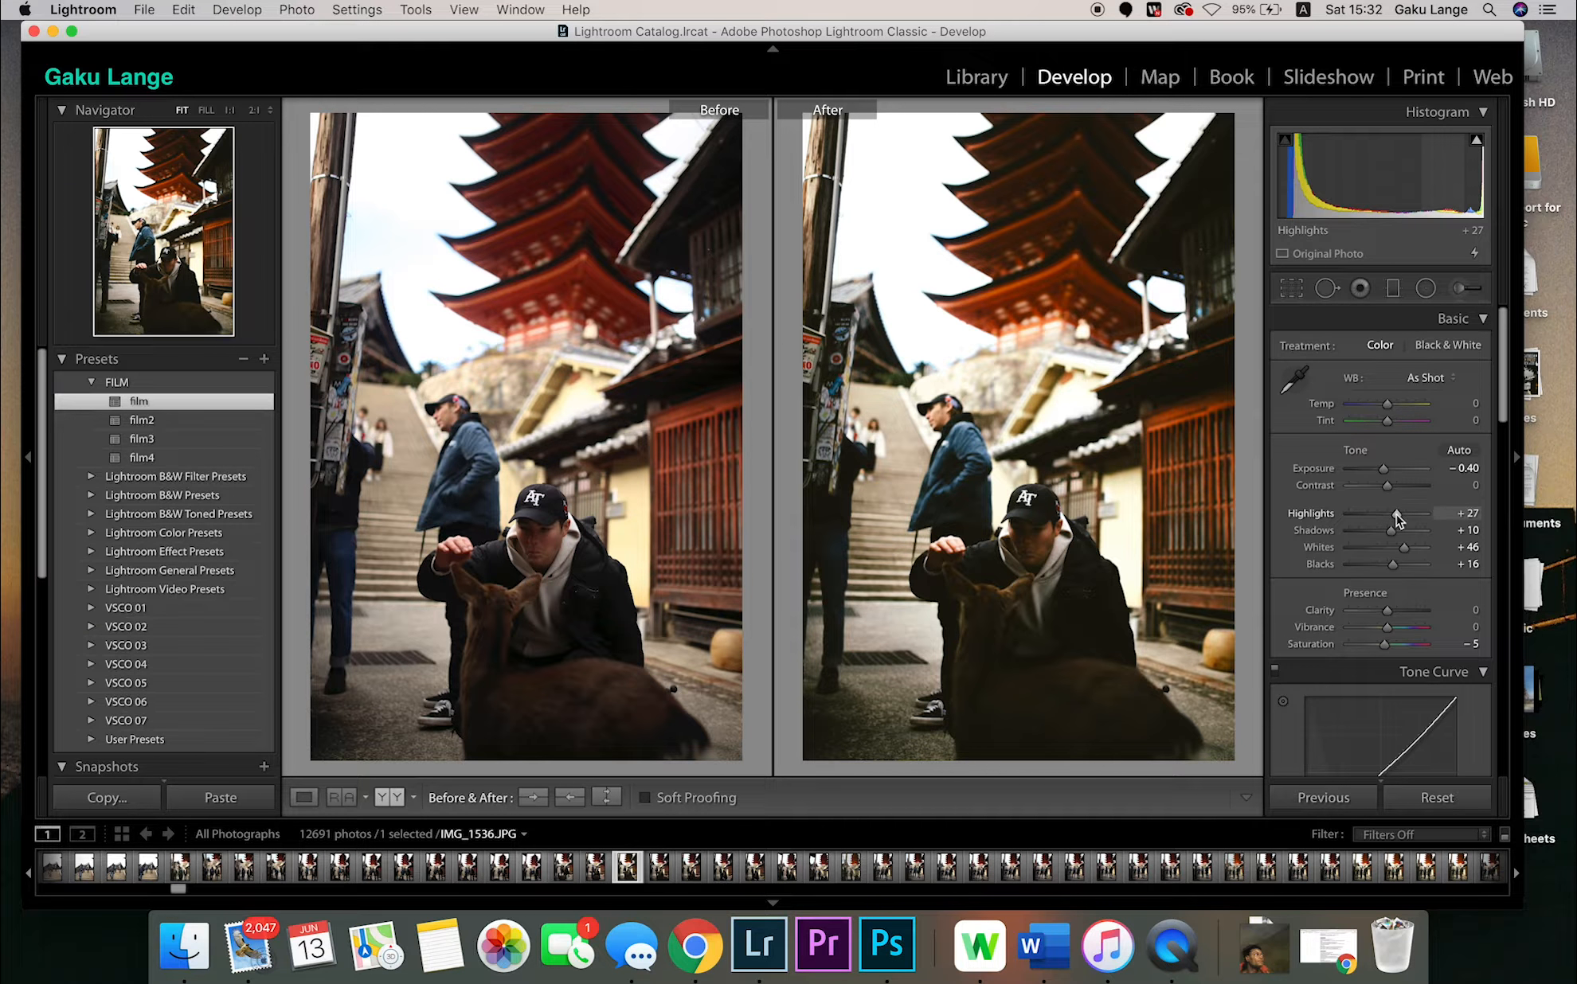
Set the photo's Highlights to −2, Shadows to +46, Blacks to +65, Vibrance to −25 and Saturation to +18.
{"action": "left_click_drag", "start_coordinate": [1398, 519], "coordinate": [1410, 530]}
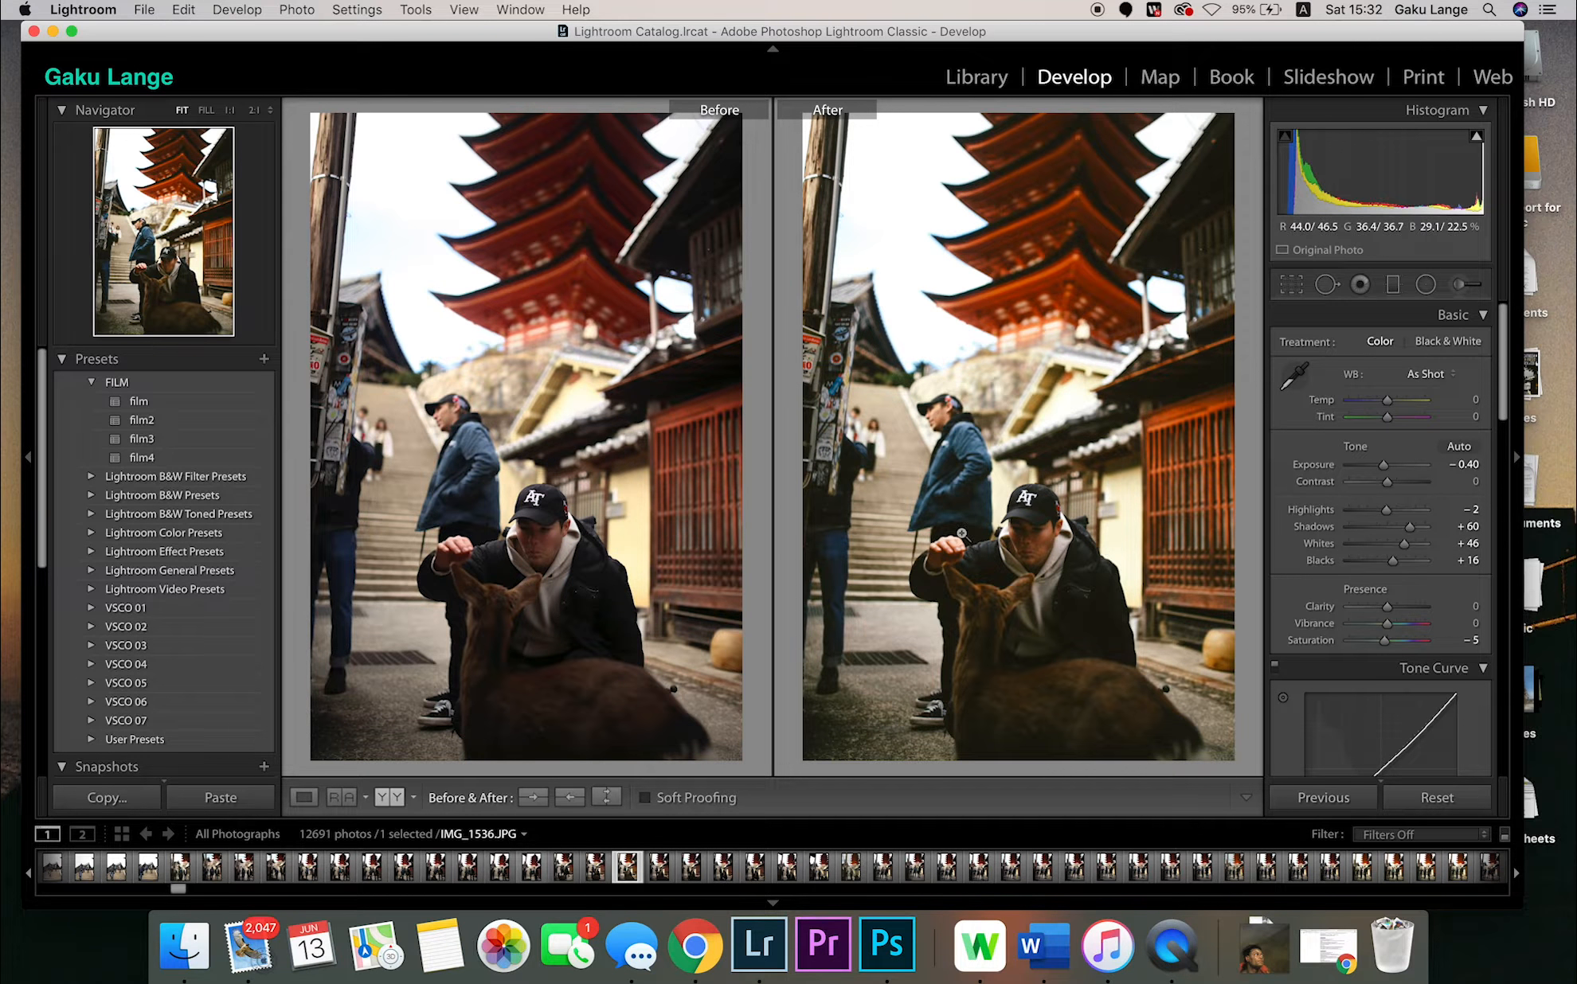
{"action": "left_click_drag", "start_coordinate": [1405, 532], "coordinate": [1446, 533]}
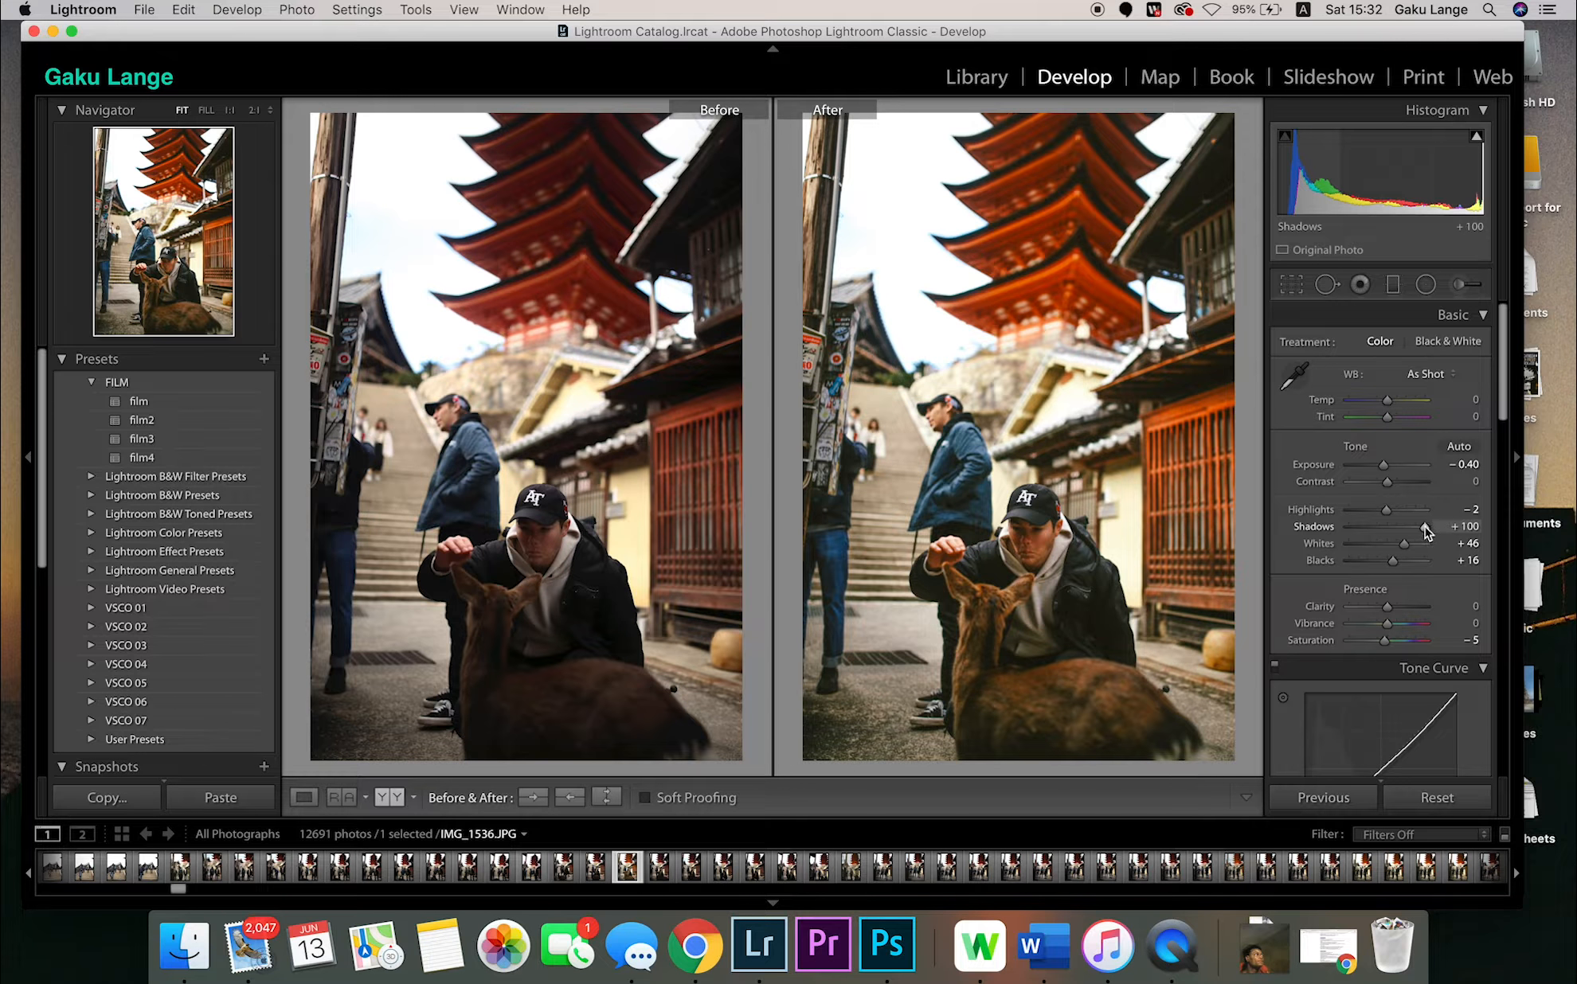
{"action": "mouse_move", "coordinate": [1425, 532]}
{"action": "left_mouse_down"}
{"action": "mouse_move", "coordinate": [1389, 532]}
{"action": "mouse_move", "coordinate": [1405, 530]}
{"action": "left_mouse_up"}
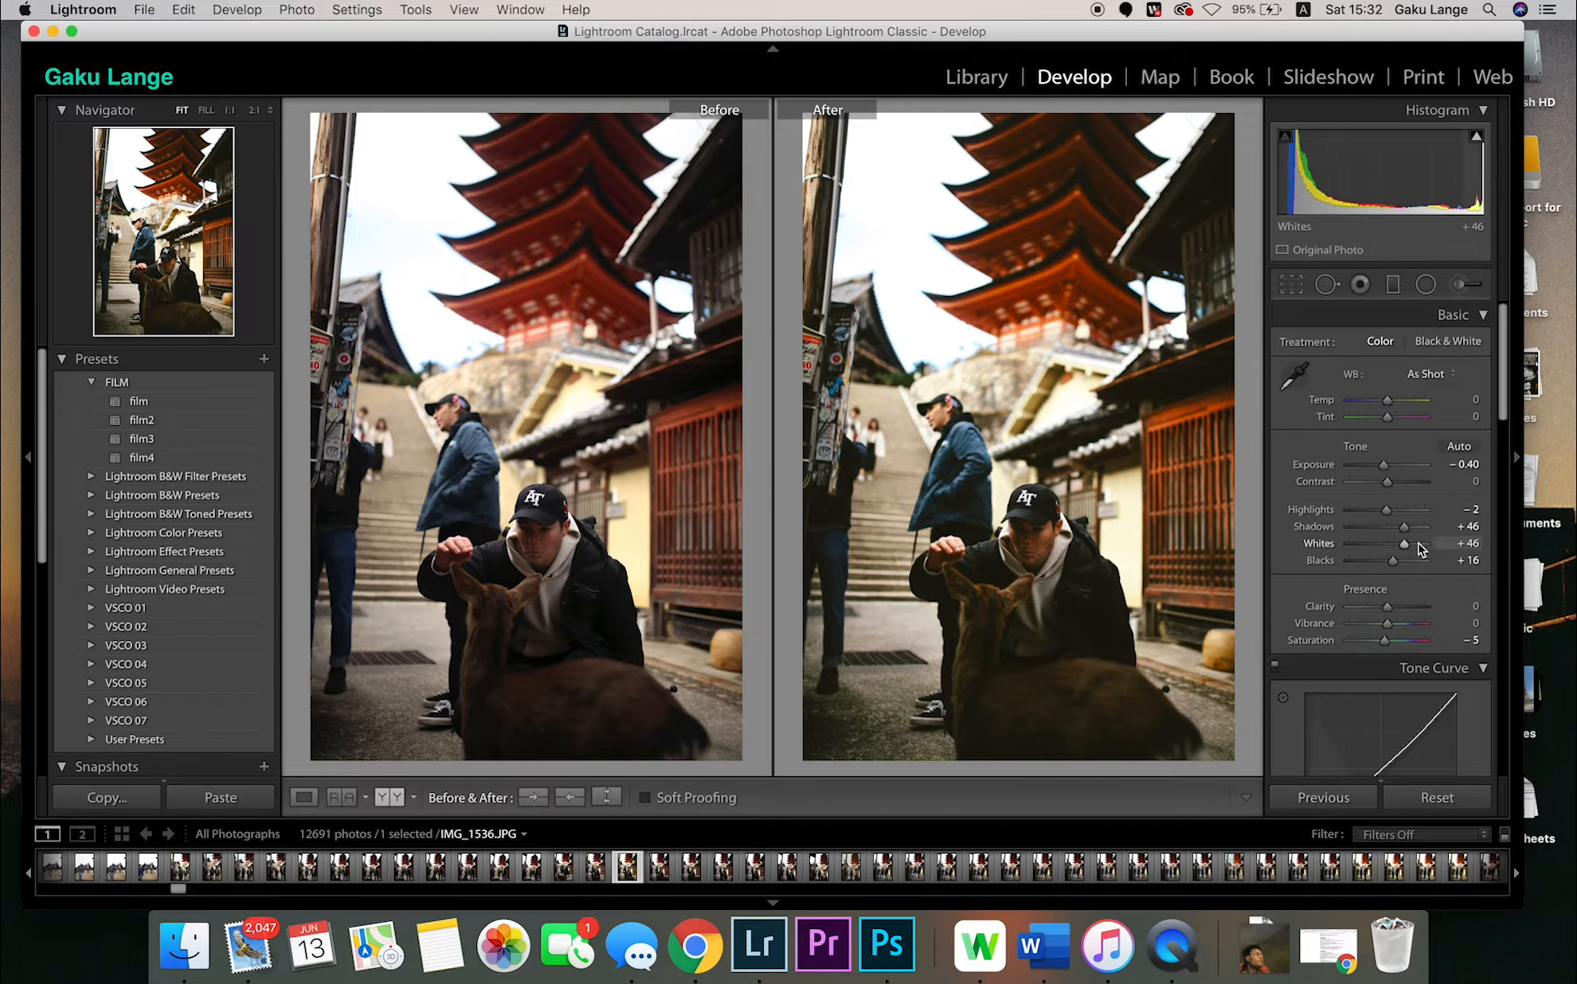
{"action": "left_click", "coordinate": [1406, 561]}
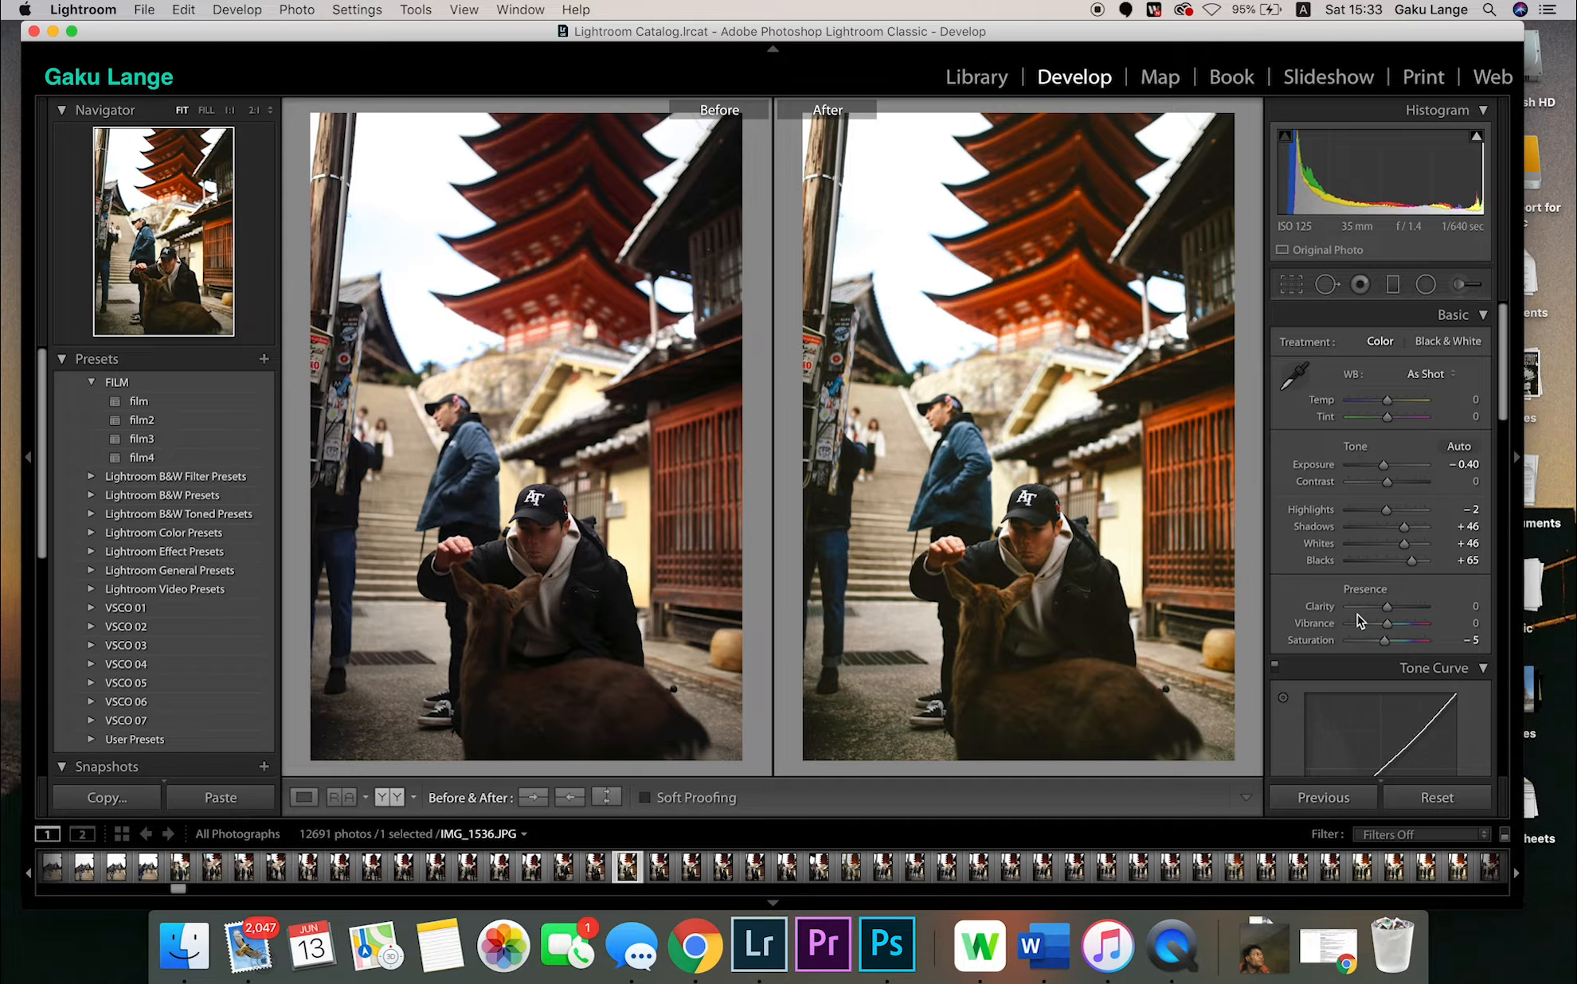
{"action": "scroll", "coordinate": [1377, 597], "scroll_direction": "down", "scroll_amount": 1}
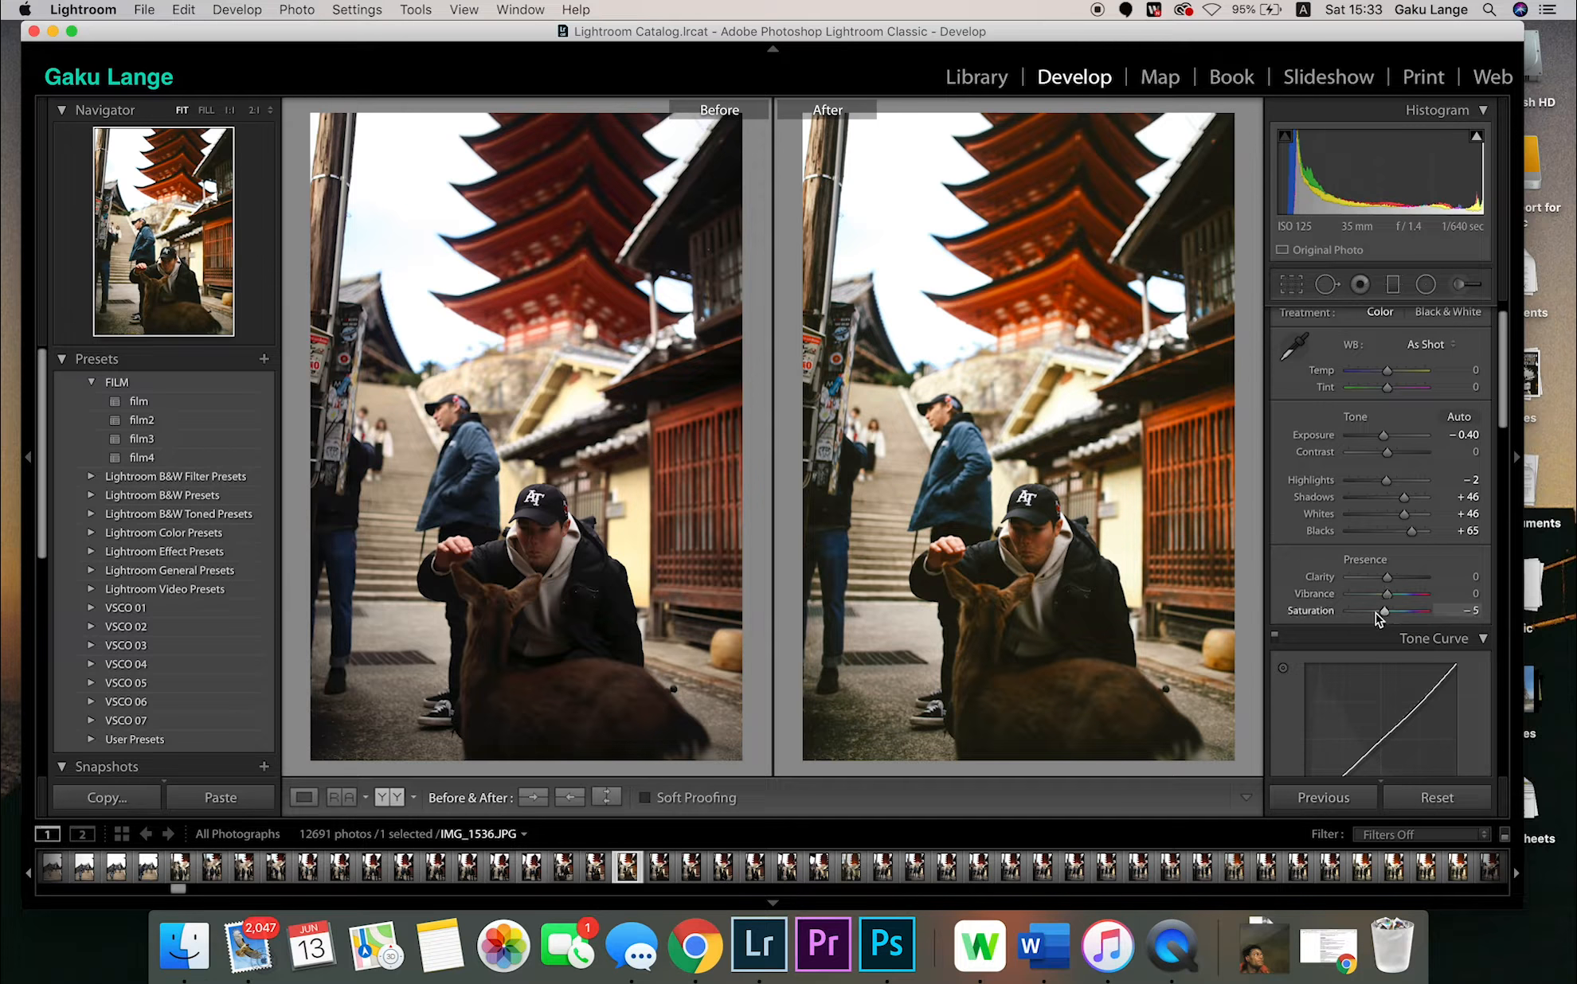
{"action": "mouse_move", "coordinate": [1386, 596]}
{"action": "left_mouse_down"}
{"action": "mouse_move", "coordinate": [1375, 603]}
{"action": "mouse_move", "coordinate": [1400, 616]}
{"action": "left_mouse_up"}
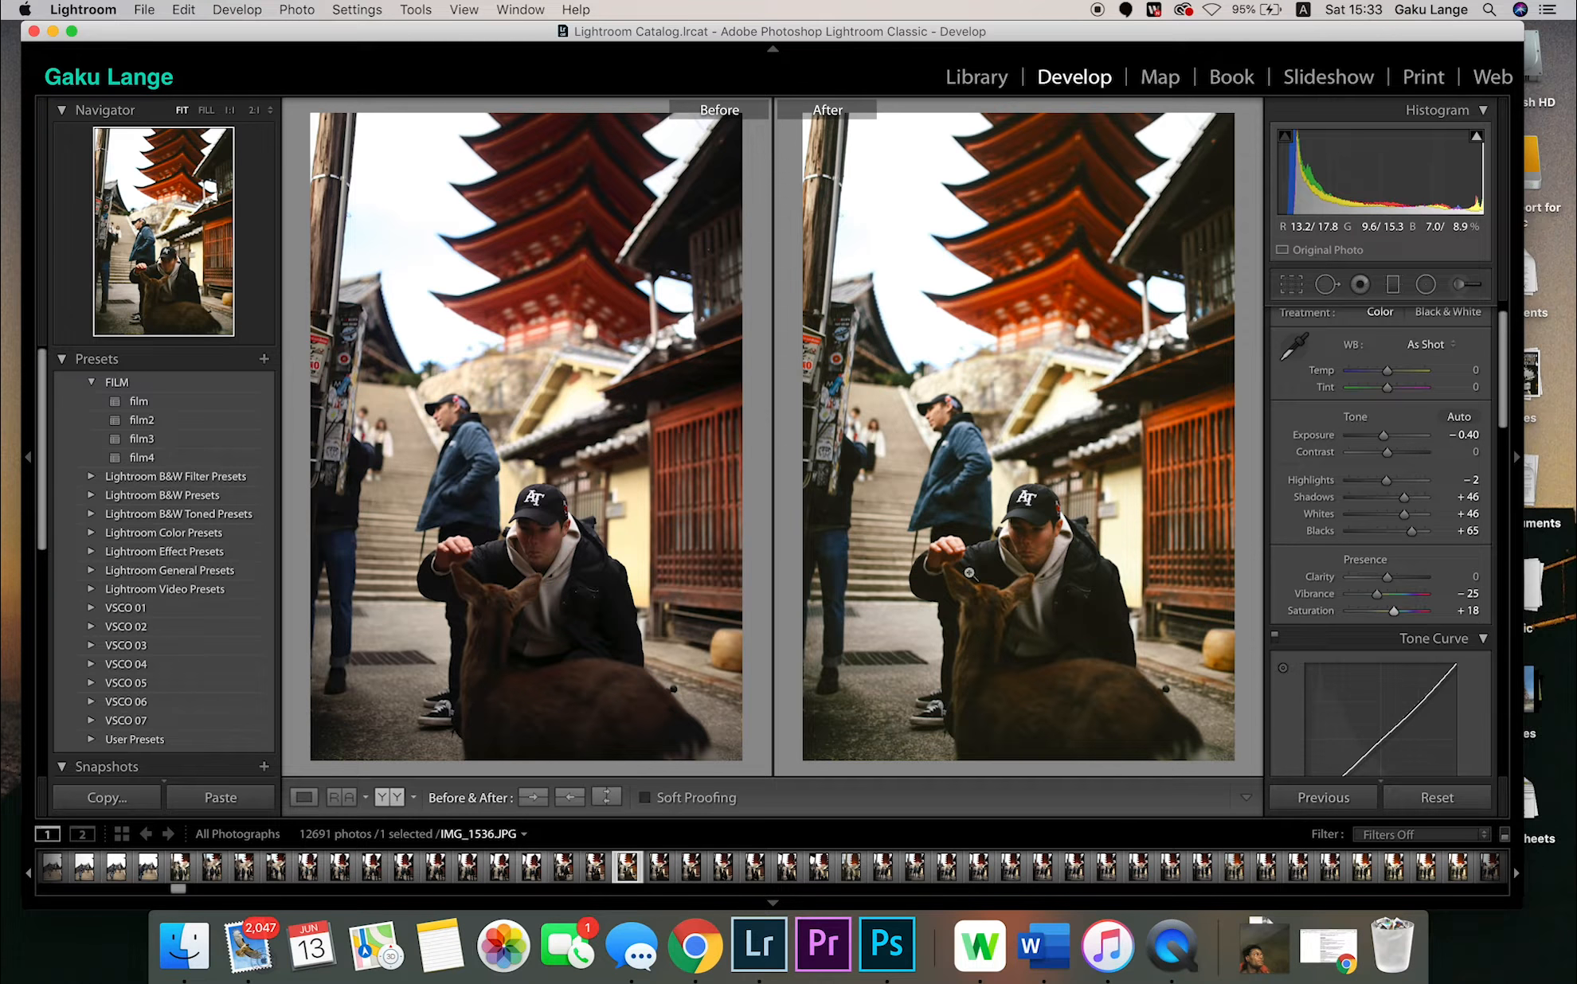
Examine the film grain close up at 2:1 in the before/after comparison, covering the faces, temple roof and hand.
{"action": "left_click", "coordinate": [1025, 524]}
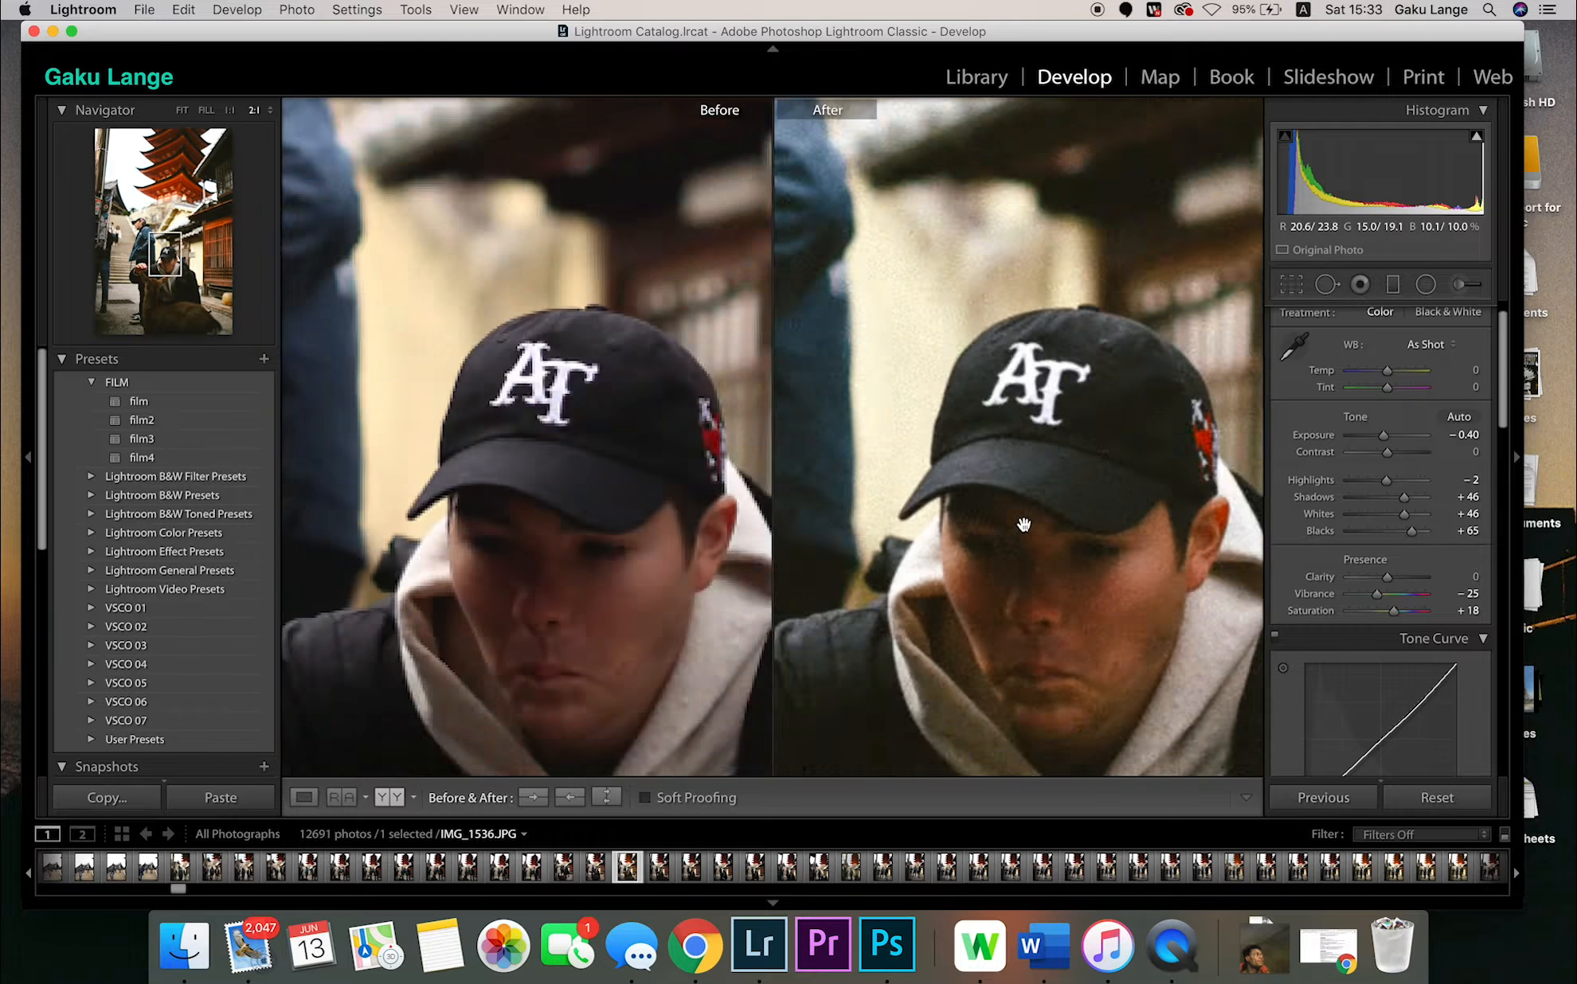
{"action": "left_click_drag", "start_coordinate": [1055, 623], "coordinate": [935, 458]}
{"action": "left_click_drag", "start_coordinate": [1040, 542], "coordinate": [896, 621]}
{"action": "left_click_drag", "start_coordinate": [974, 422], "coordinate": [976, 481]}
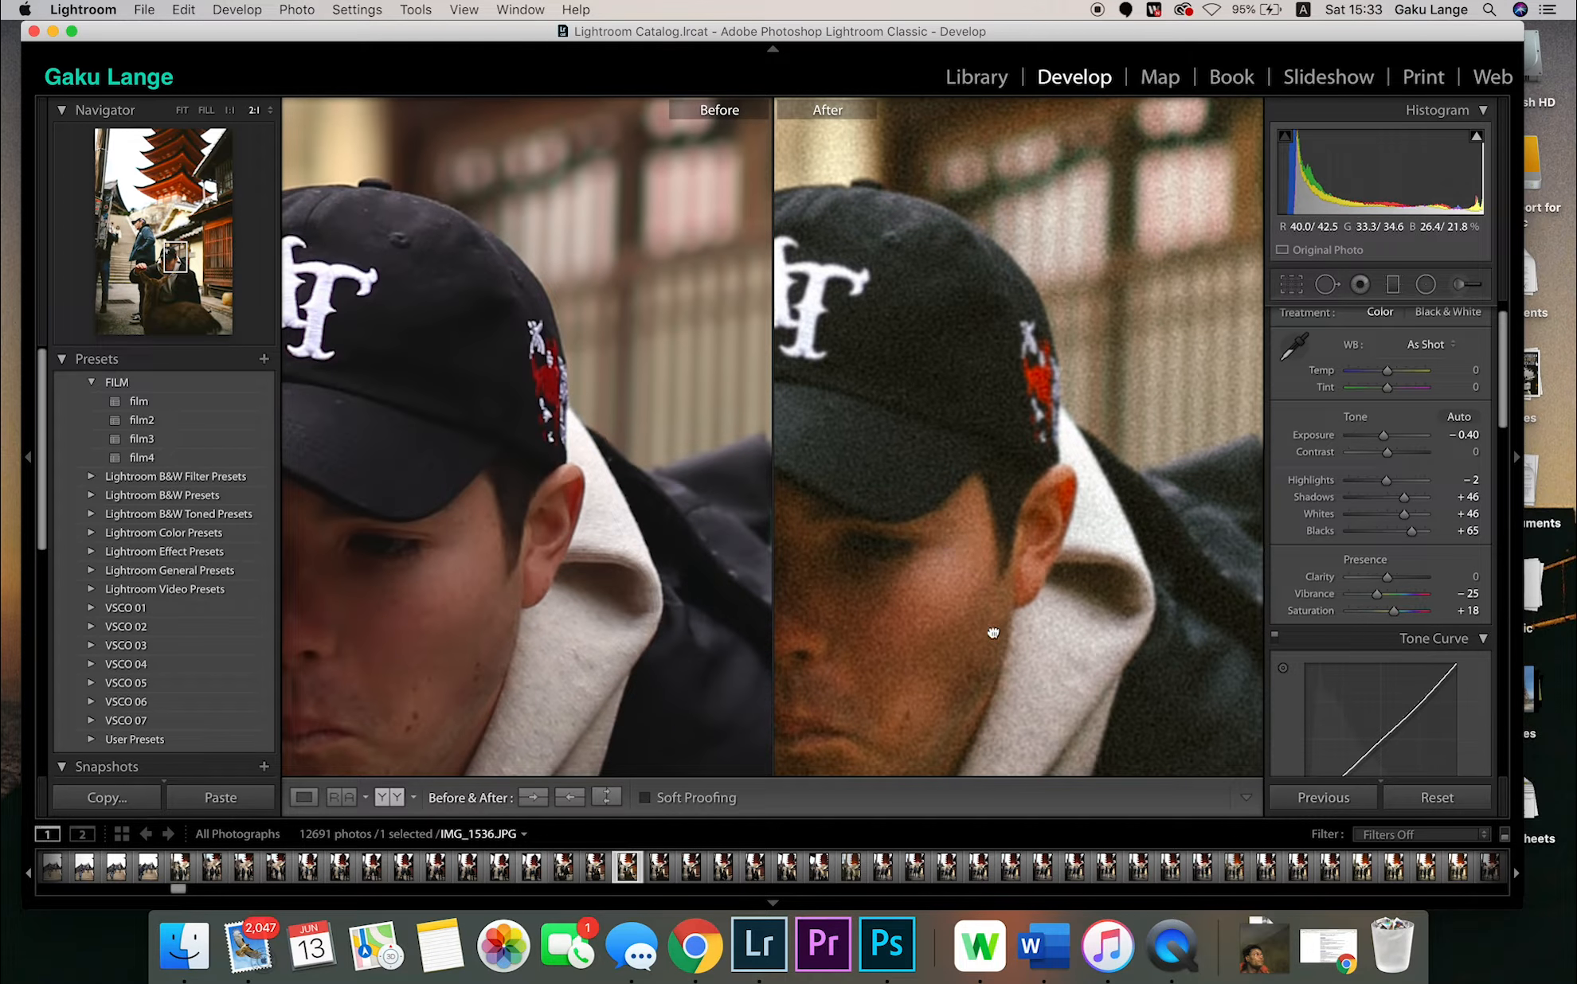
{"action": "left_click_drag", "start_coordinate": [996, 626], "coordinate": [1134, 558]}
{"action": "left_click_drag", "start_coordinate": [950, 341], "coordinate": [995, 470]}
{"action": "left_click_drag", "start_coordinate": [905, 295], "coordinate": [1040, 413]}
{"action": "left_click_drag", "start_coordinate": [1068, 277], "coordinate": [975, 324]}
{"action": "left_click_drag", "start_coordinate": [973, 486], "coordinate": [954, 270]}
{"action": "left_click_drag", "start_coordinate": [936, 538], "coordinate": [982, 573]}
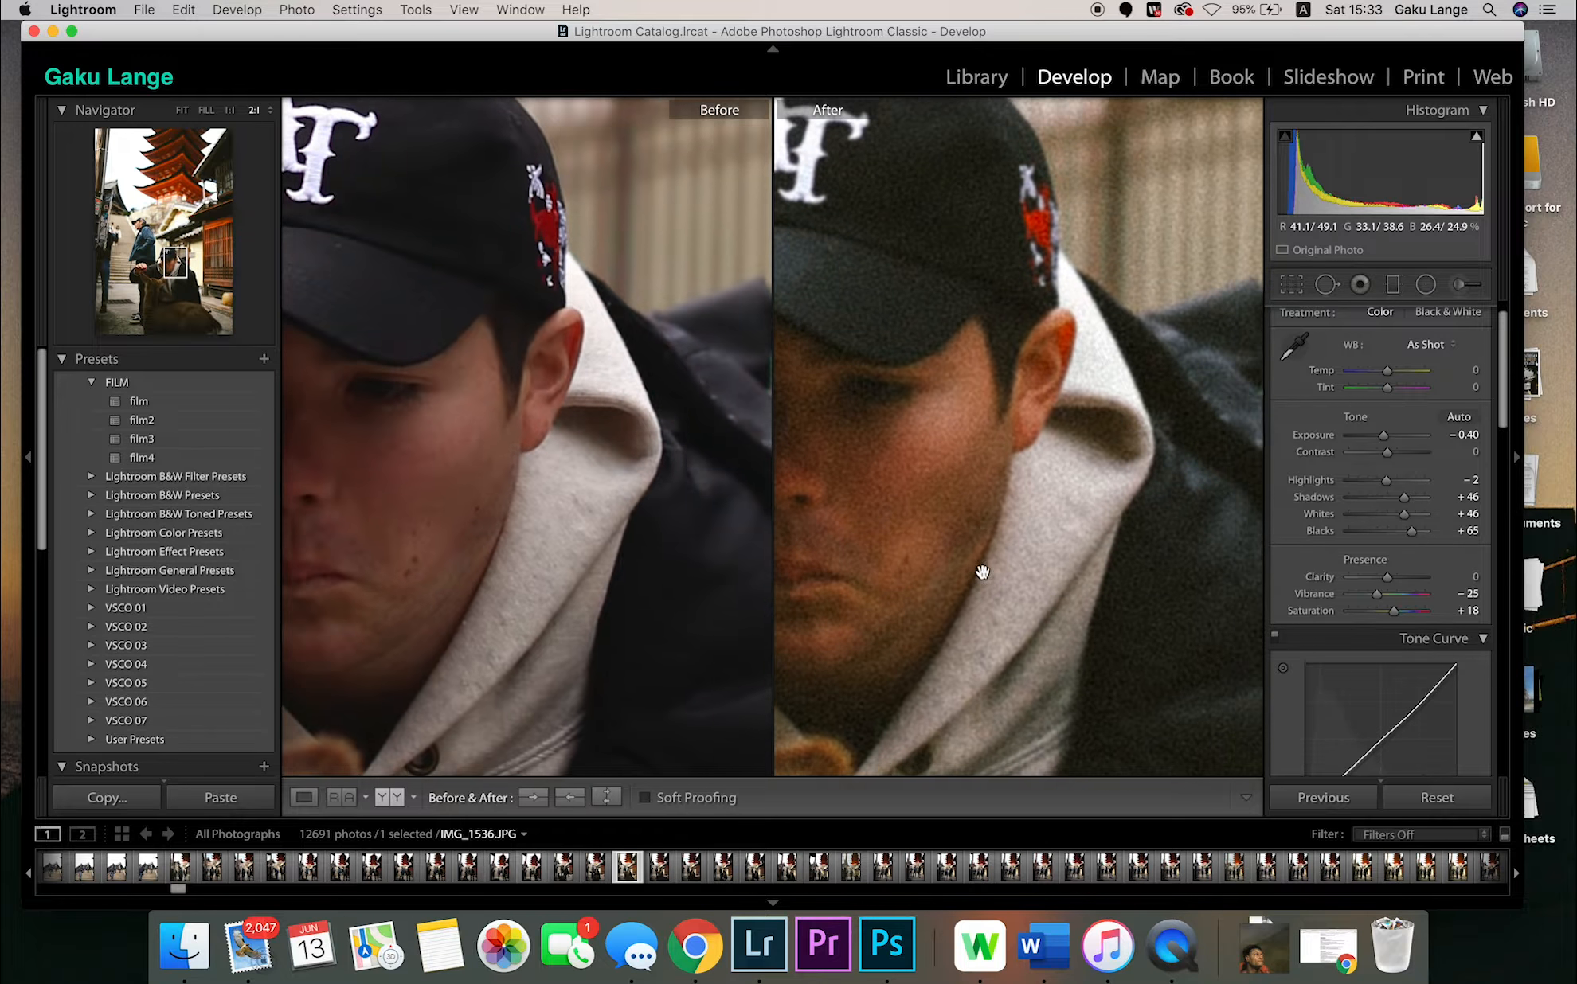
{"action": "left_click_drag", "start_coordinate": [979, 423], "coordinate": [1048, 528]}
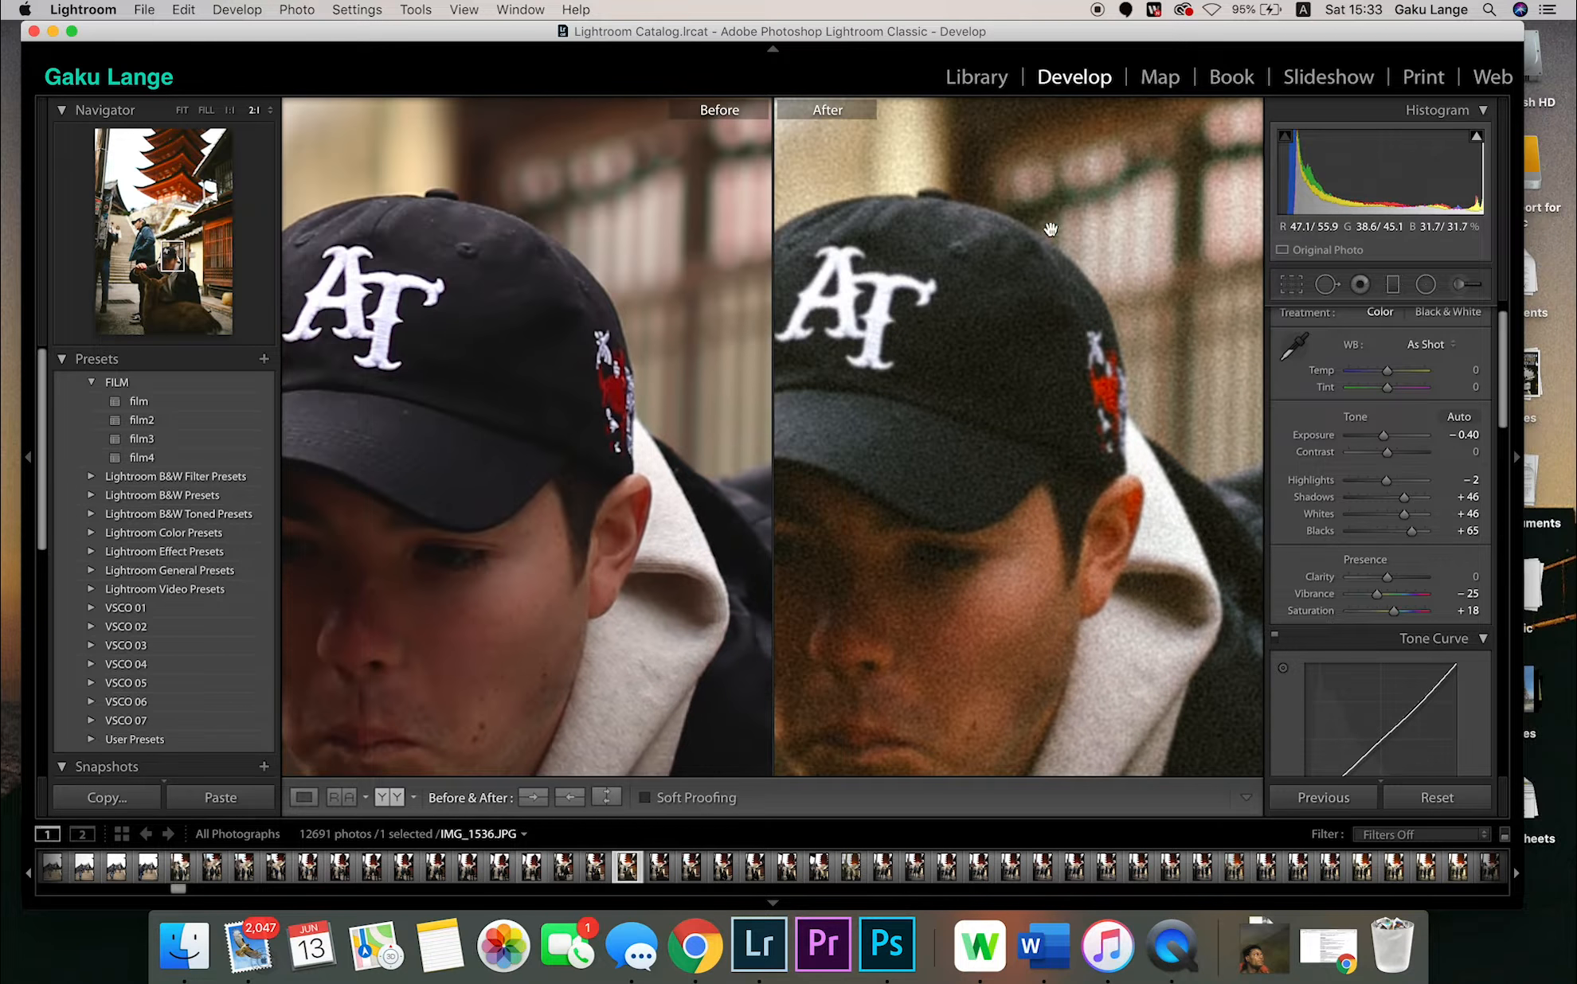
{"action": "left_click", "coordinate": [1030, 325]}
{"action": "left_click", "coordinate": [1031, 338]}
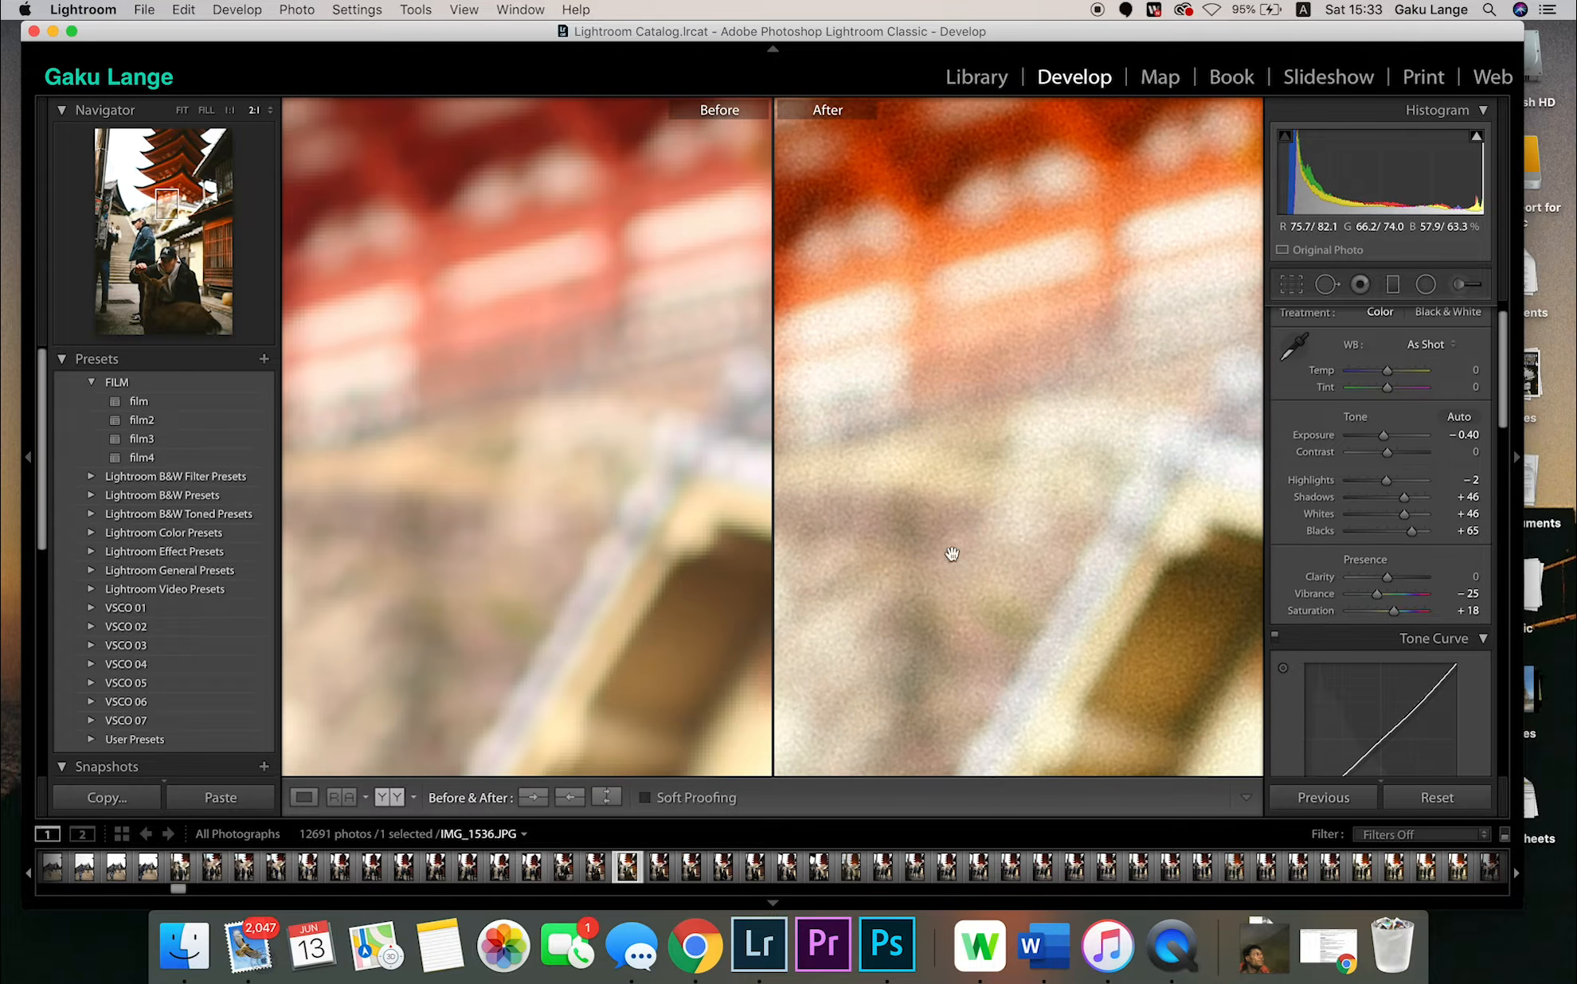
{"action": "left_click_drag", "start_coordinate": [950, 552], "coordinate": [1035, 382]}
{"action": "left_click_drag", "start_coordinate": [971, 583], "coordinate": [1051, 374]}
{"action": "left_click_drag", "start_coordinate": [944, 625], "coordinate": [1146, 431]}
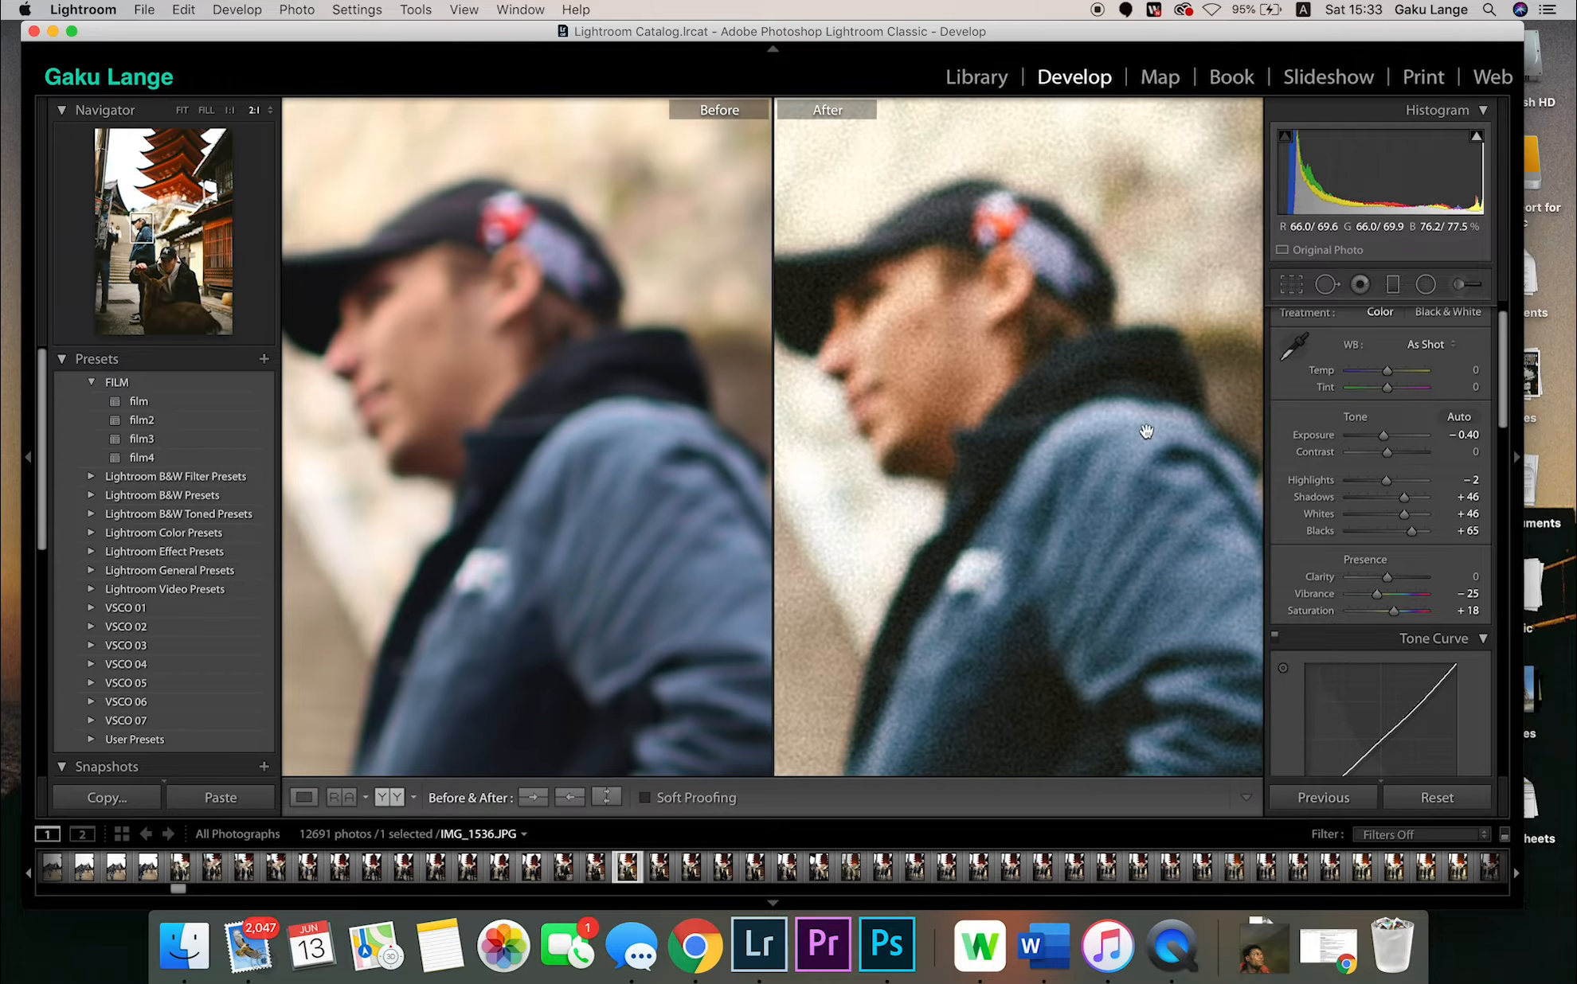
{"action": "left_click", "coordinate": [1023, 485]}
{"action": "left_click", "coordinate": [946, 598]}
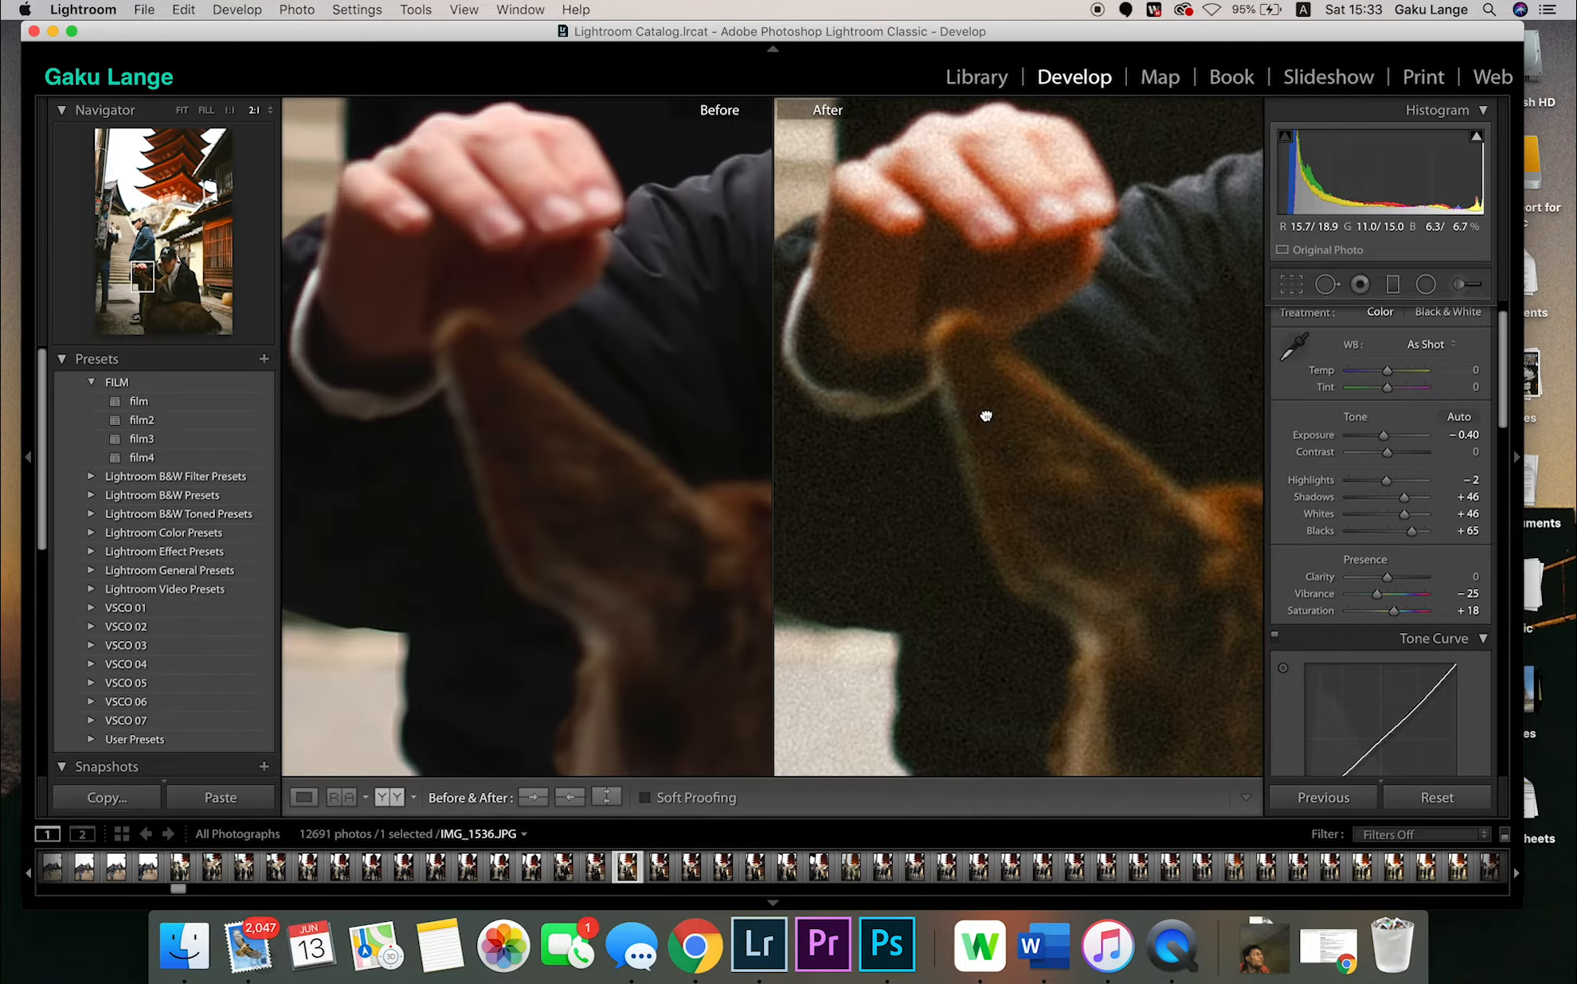
{"action": "left_click_drag", "start_coordinate": [985, 415], "coordinate": [985, 585]}
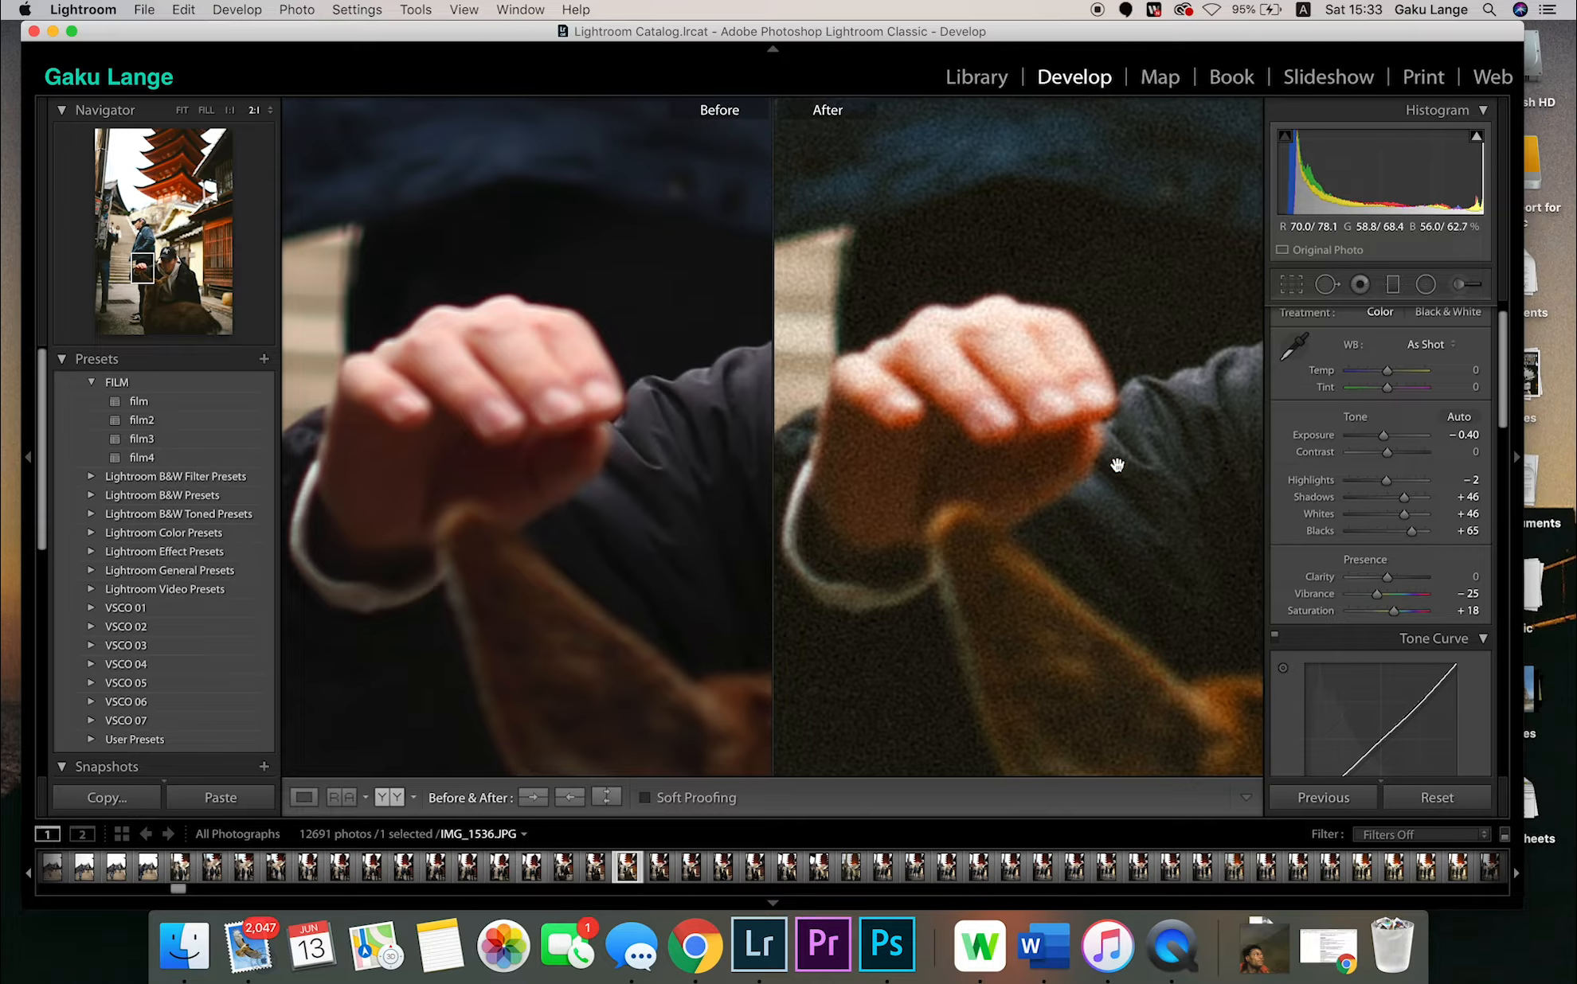
Set the grain Amount to 59, Size to 23 and Roughness to 67, and check the result on the figures.
{"action": "scroll", "coordinate": [1418, 651], "scroll_direction": "down", "scroll_amount": 15}
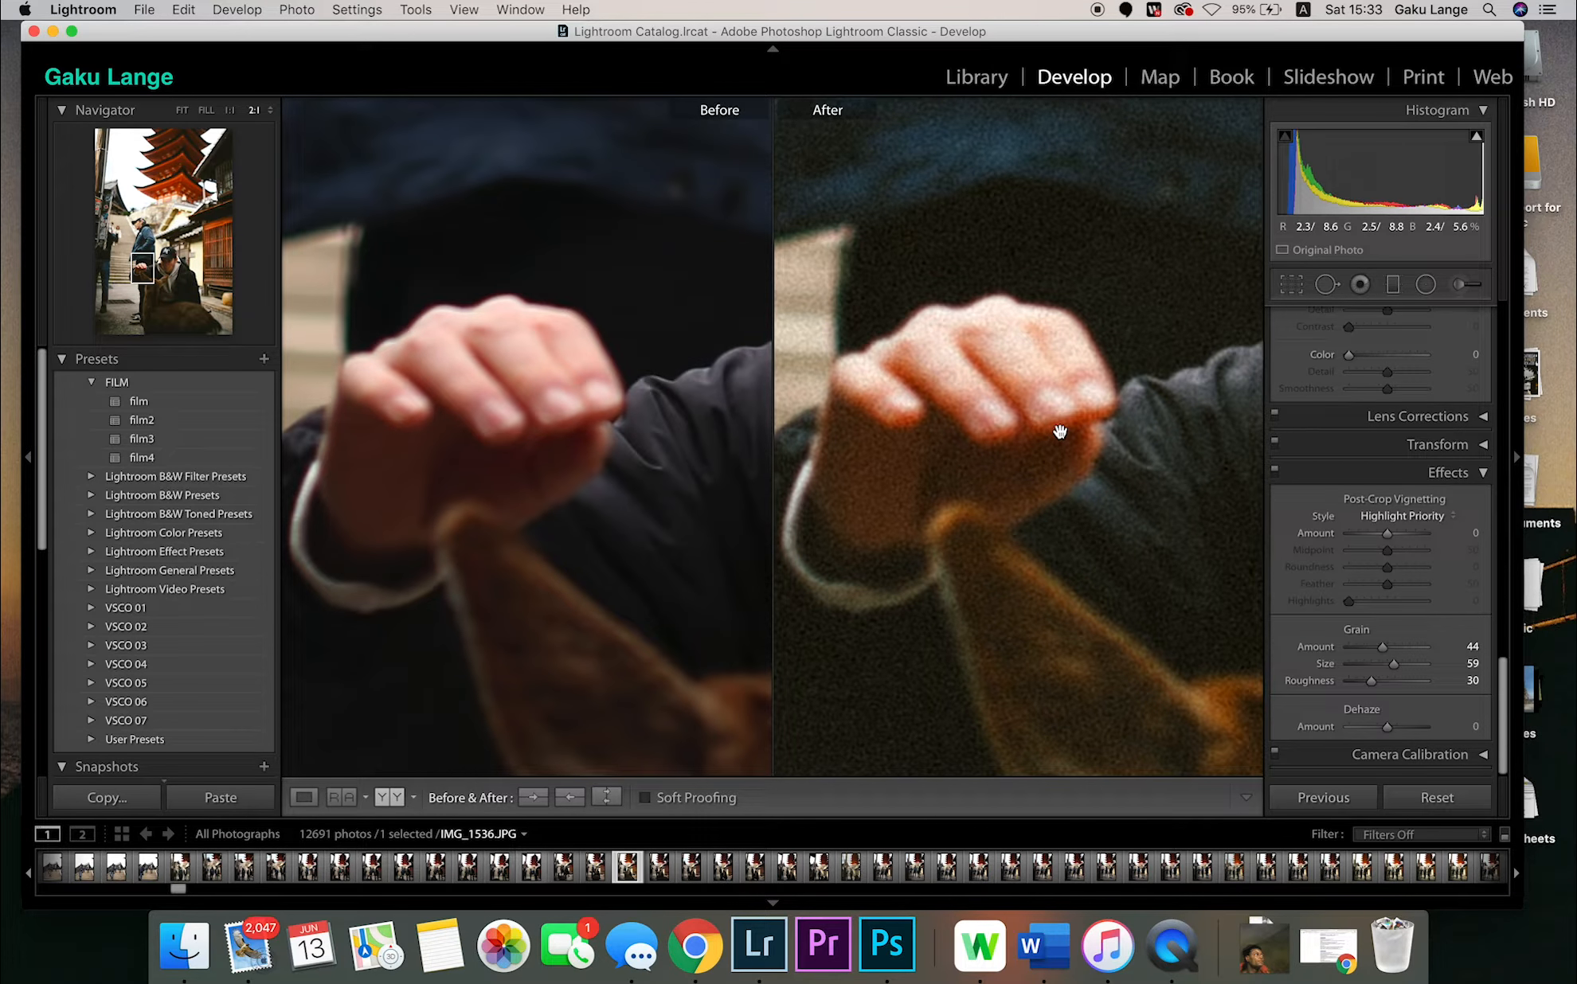
{"action": "left_click_drag", "start_coordinate": [1162, 562], "coordinate": [1069, 417]}
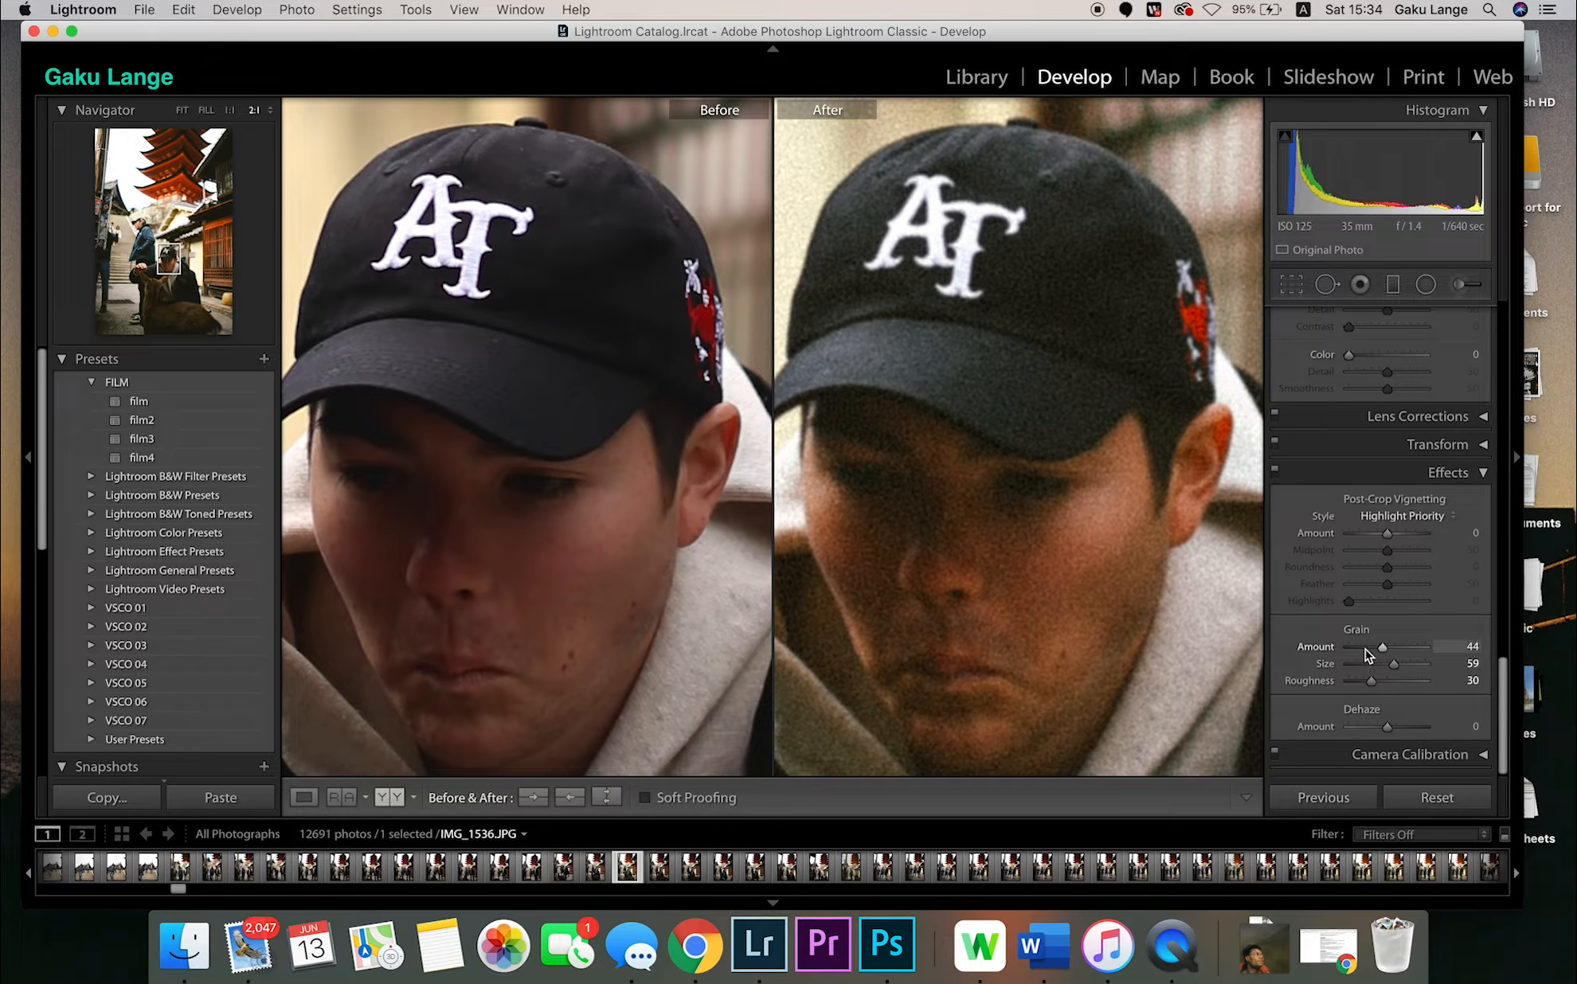
{"action": "left_click_drag", "start_coordinate": [1363, 651], "coordinate": [1392, 686]}
{"action": "left_click", "coordinate": [1393, 682]}
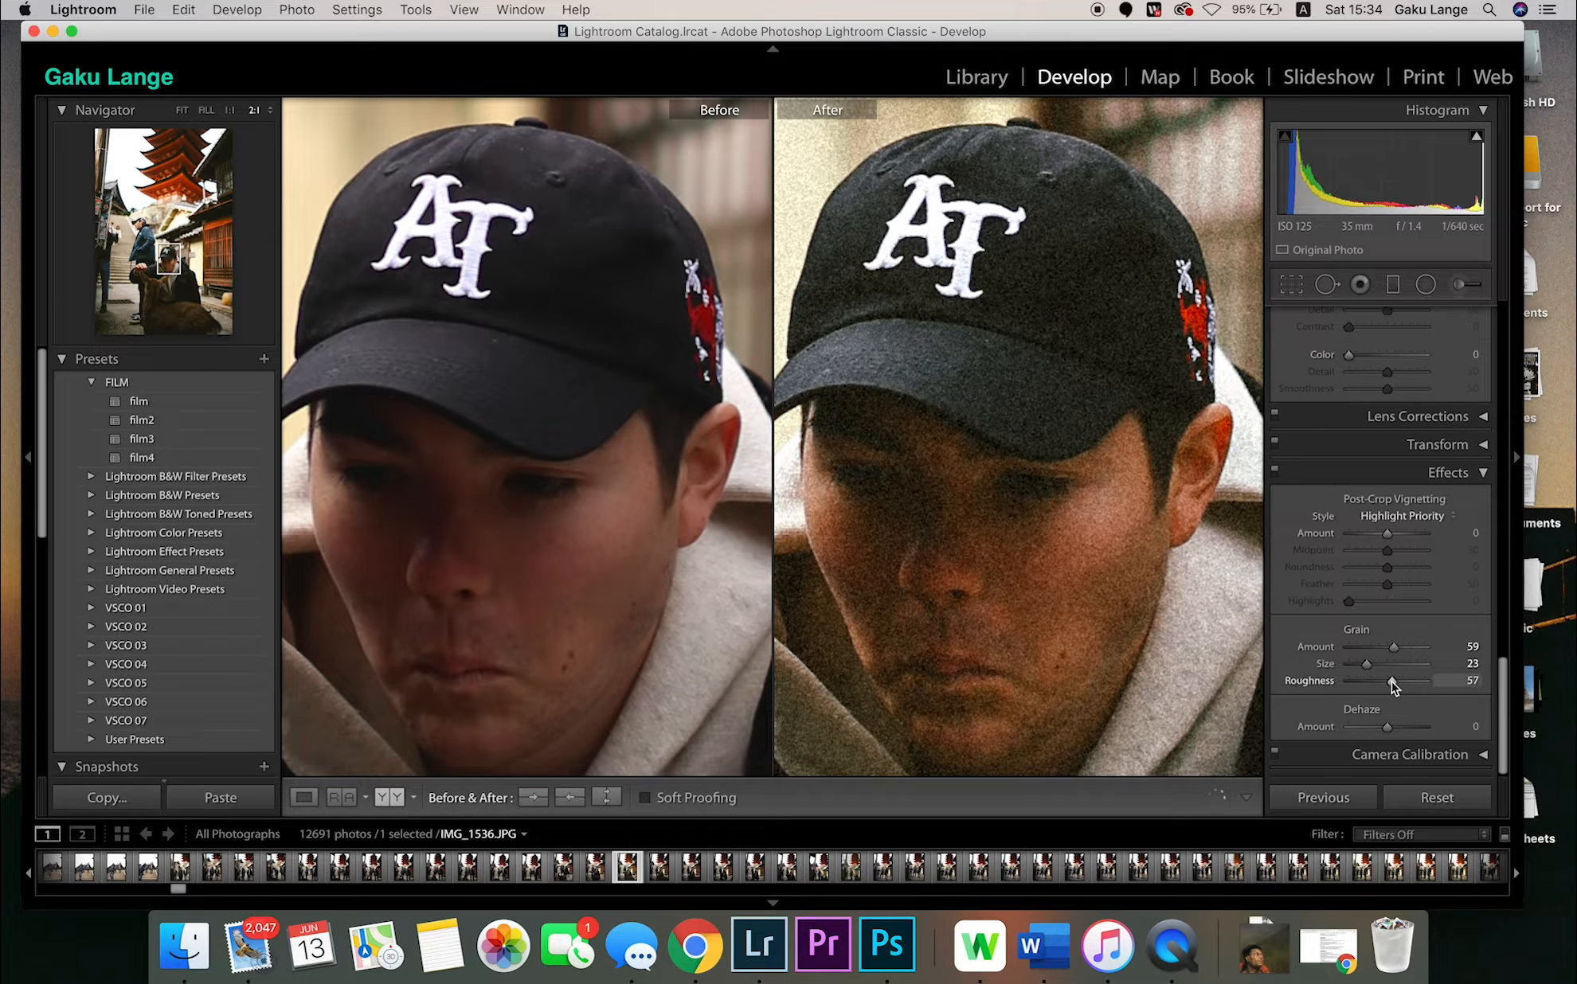
{"action": "left_click", "coordinate": [1078, 445]}
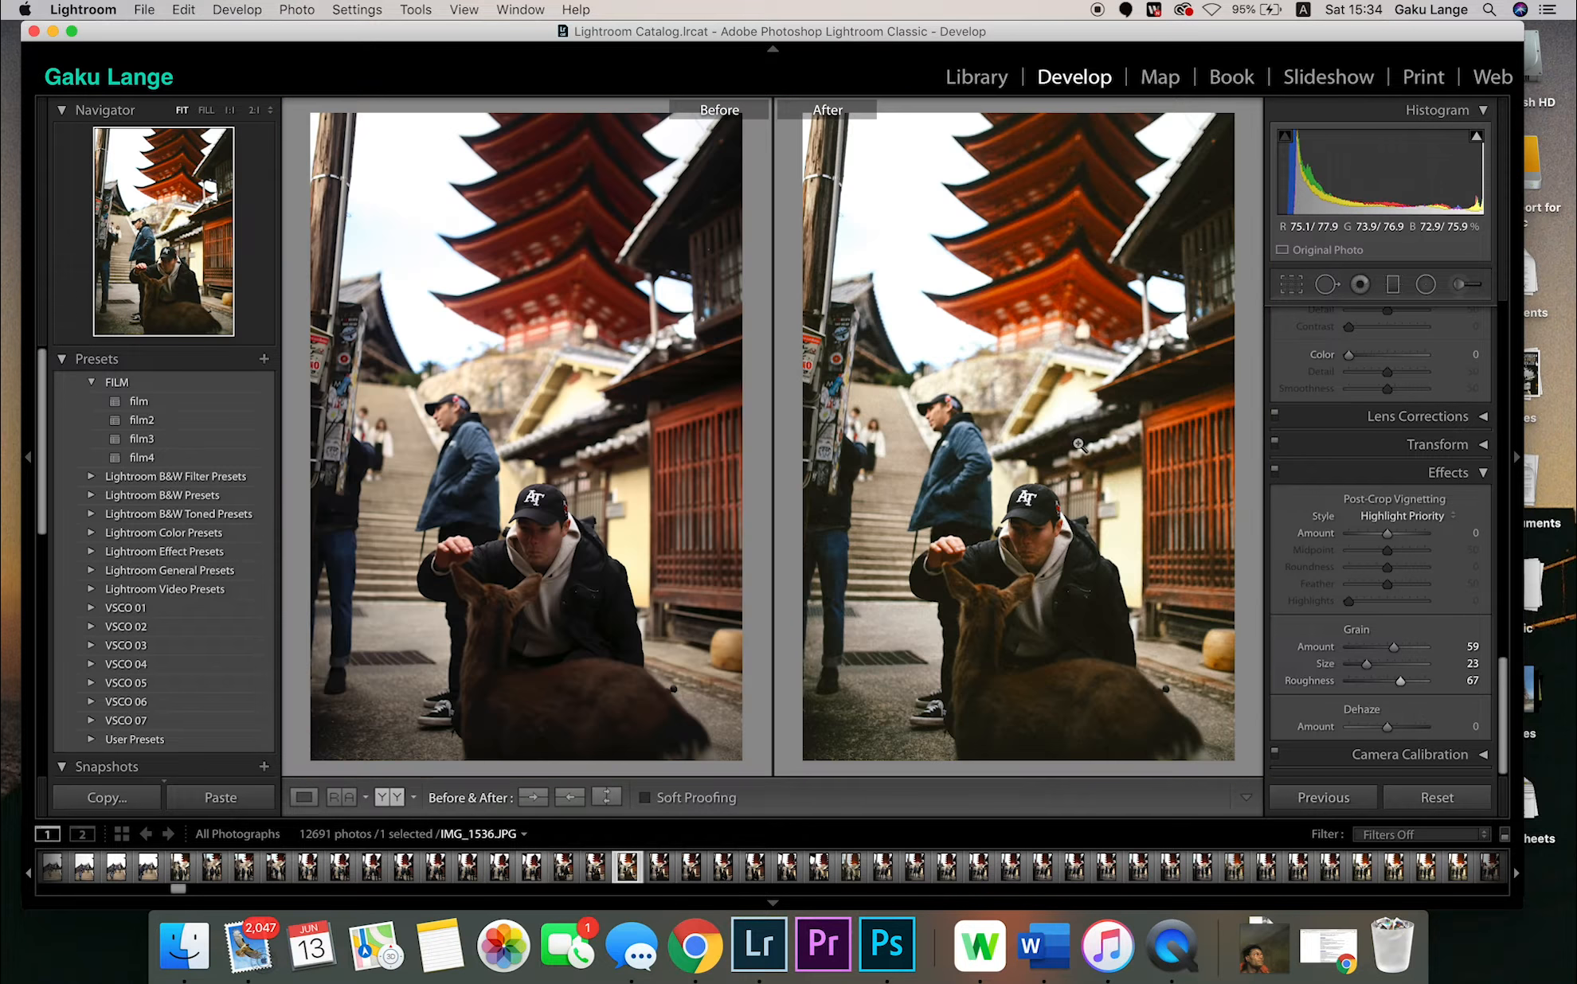
{"action": "left_click", "coordinate": [980, 487]}
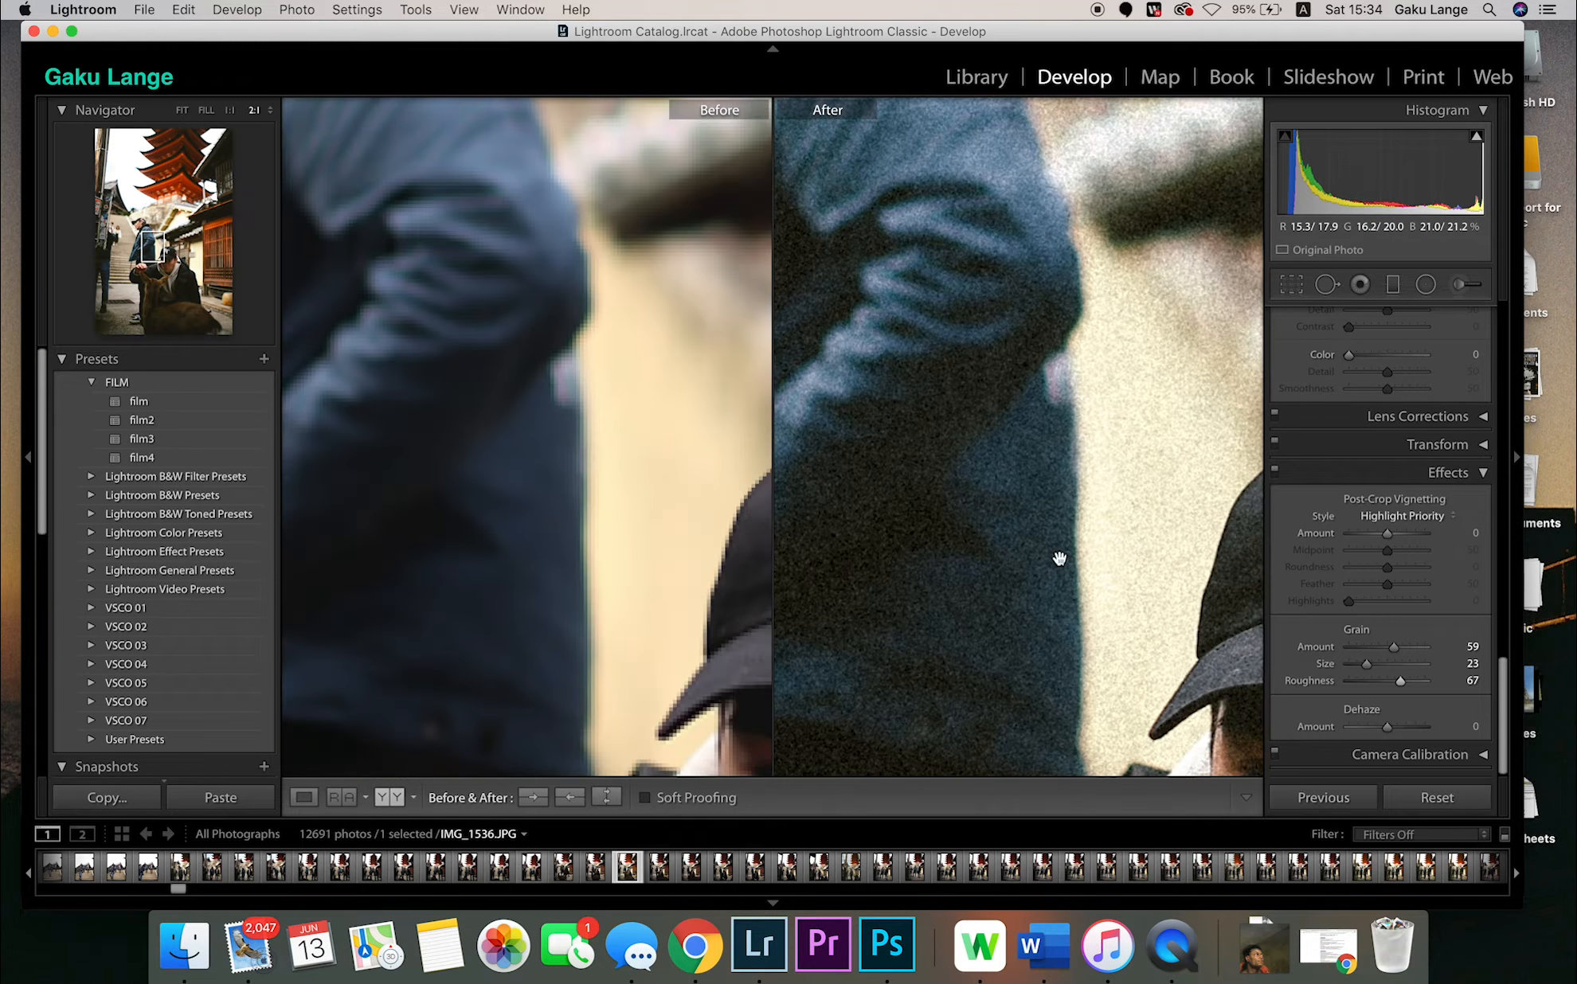
{"action": "left_click", "coordinate": [1059, 561]}
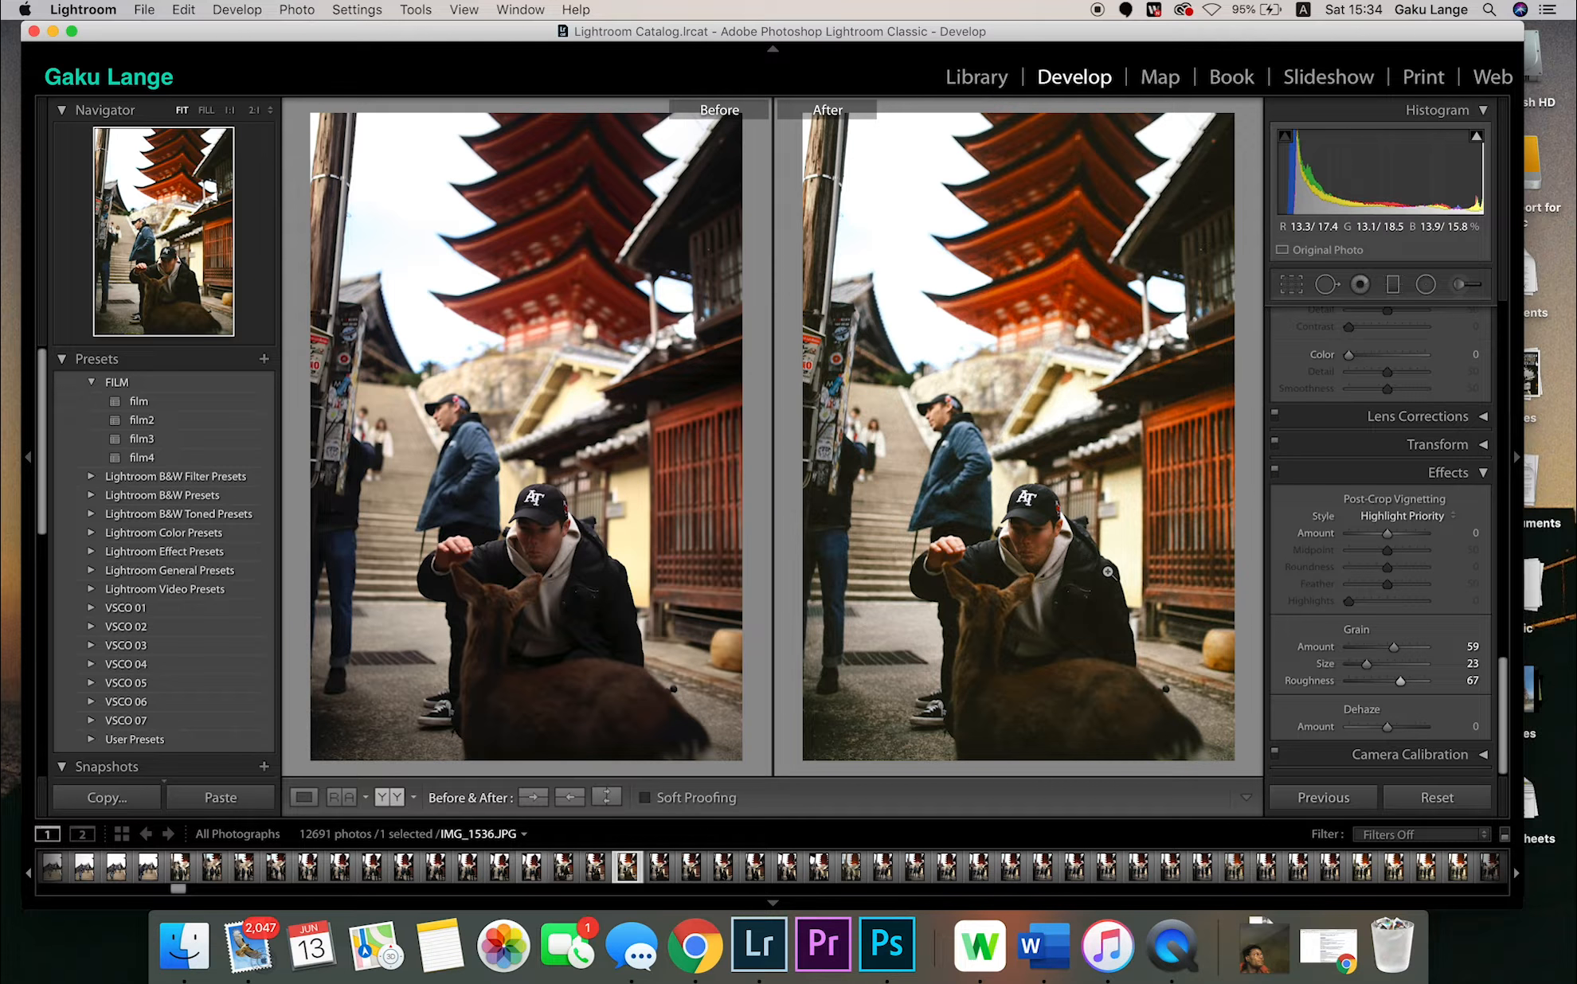
Undo the last grain Roughness, Amount and Size changes and check the grain on the capped man's face.
{"action": "key", "text": "super+z"}
{"action": "key", "text": "super+z"}
{"action": "key", "text": "super+z"}
{"action": "left_click", "coordinate": [1049, 545]}
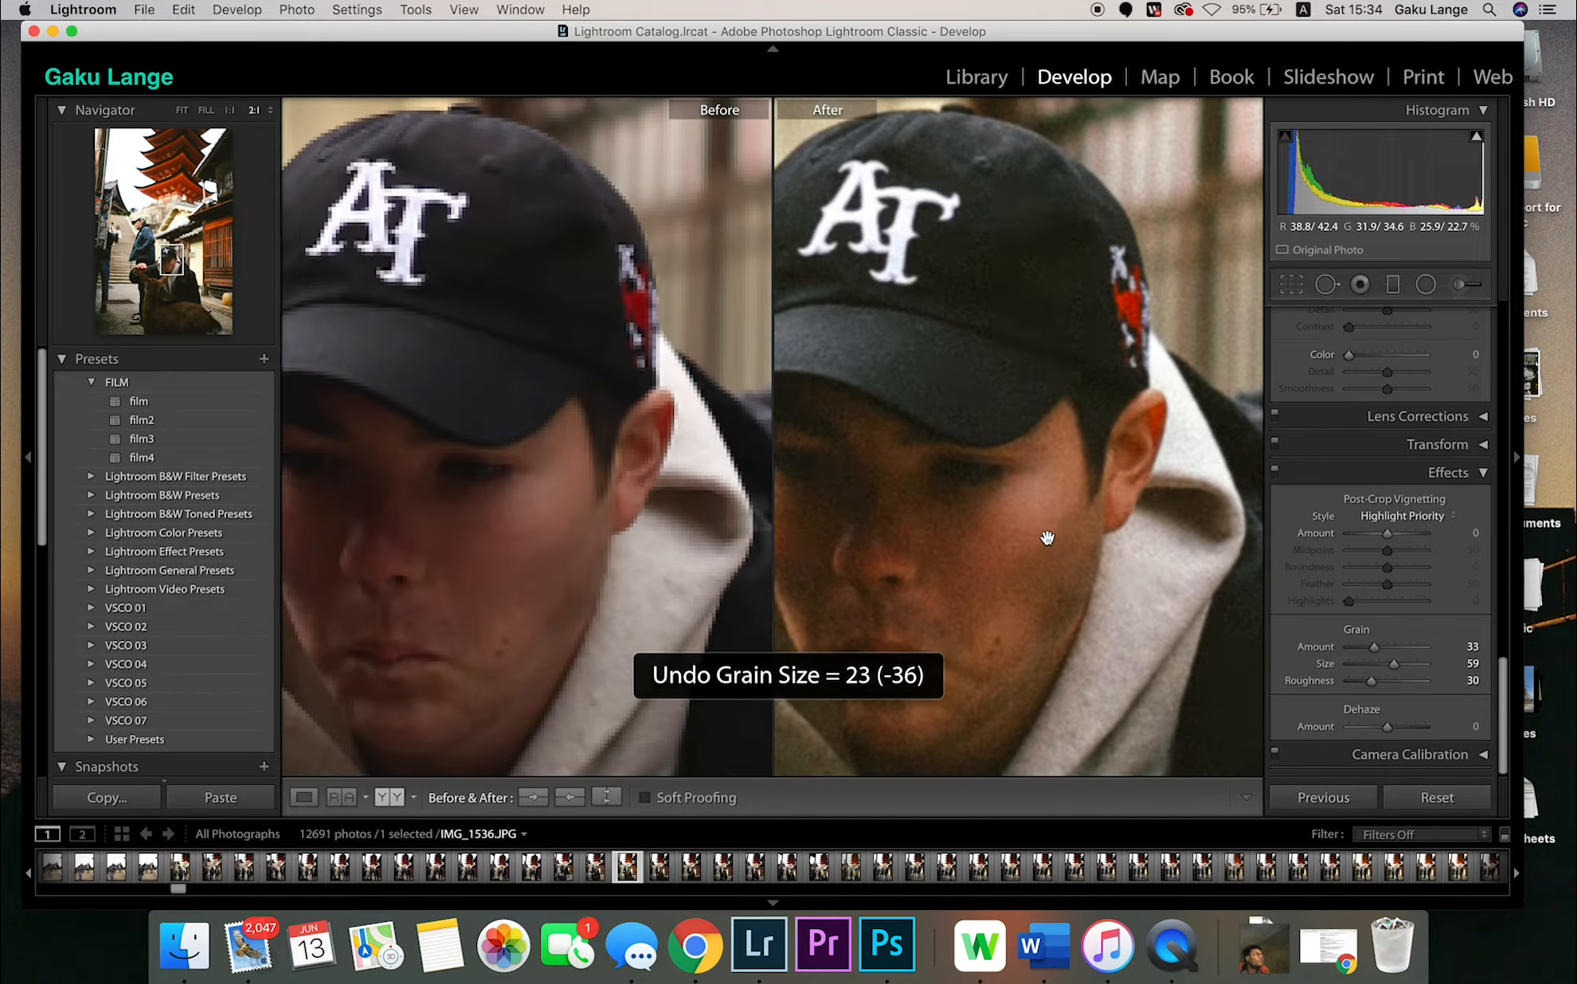
{"action": "left_click", "coordinate": [1051, 420]}
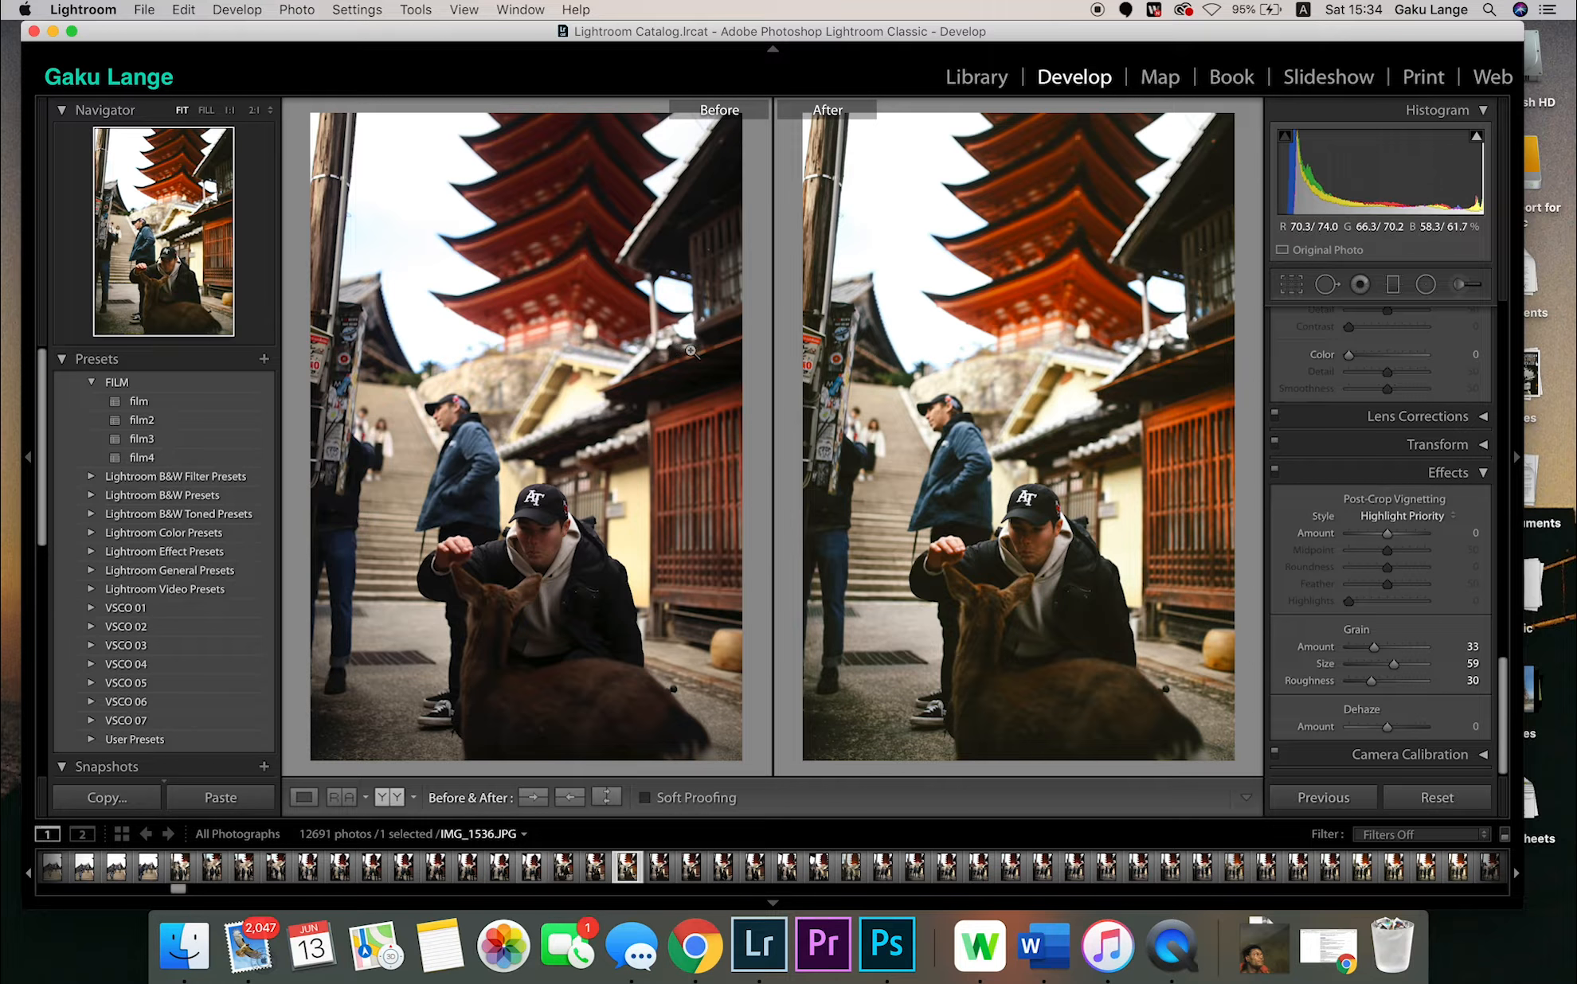
Apply the film2 preset to review its tone settings, and switch the photo back to the film preset.
{"action": "left_click", "coordinate": [143, 420]}
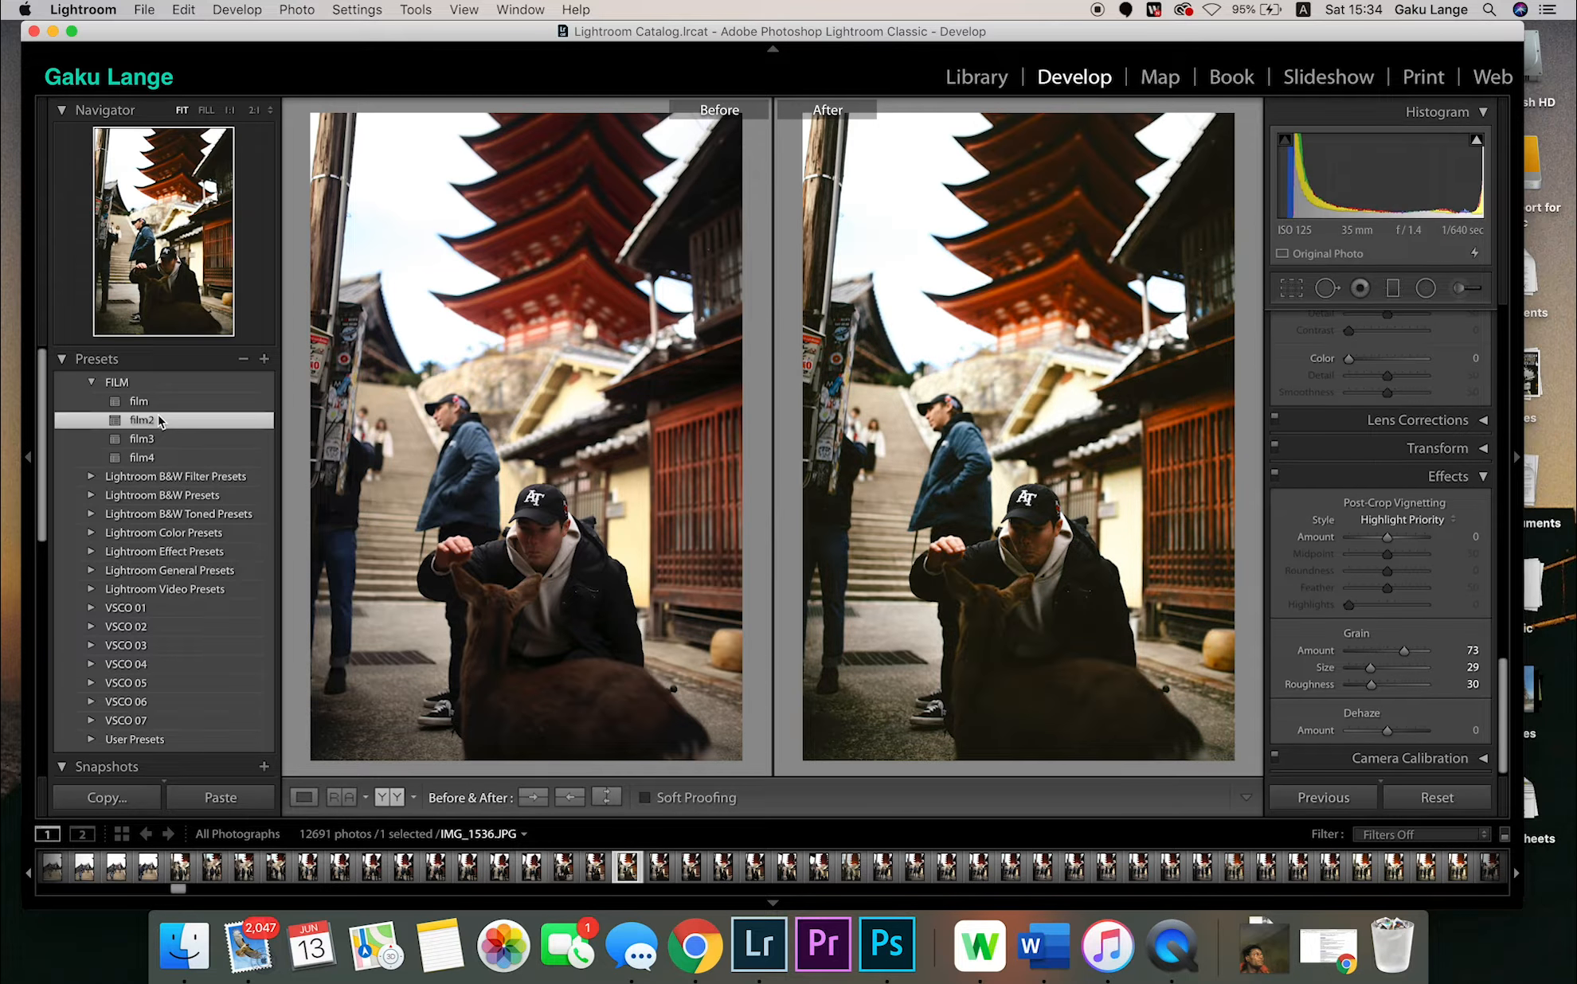
{"action": "scroll", "coordinate": [1330, 457], "scroll_direction": "up", "scroll_amount": 15}
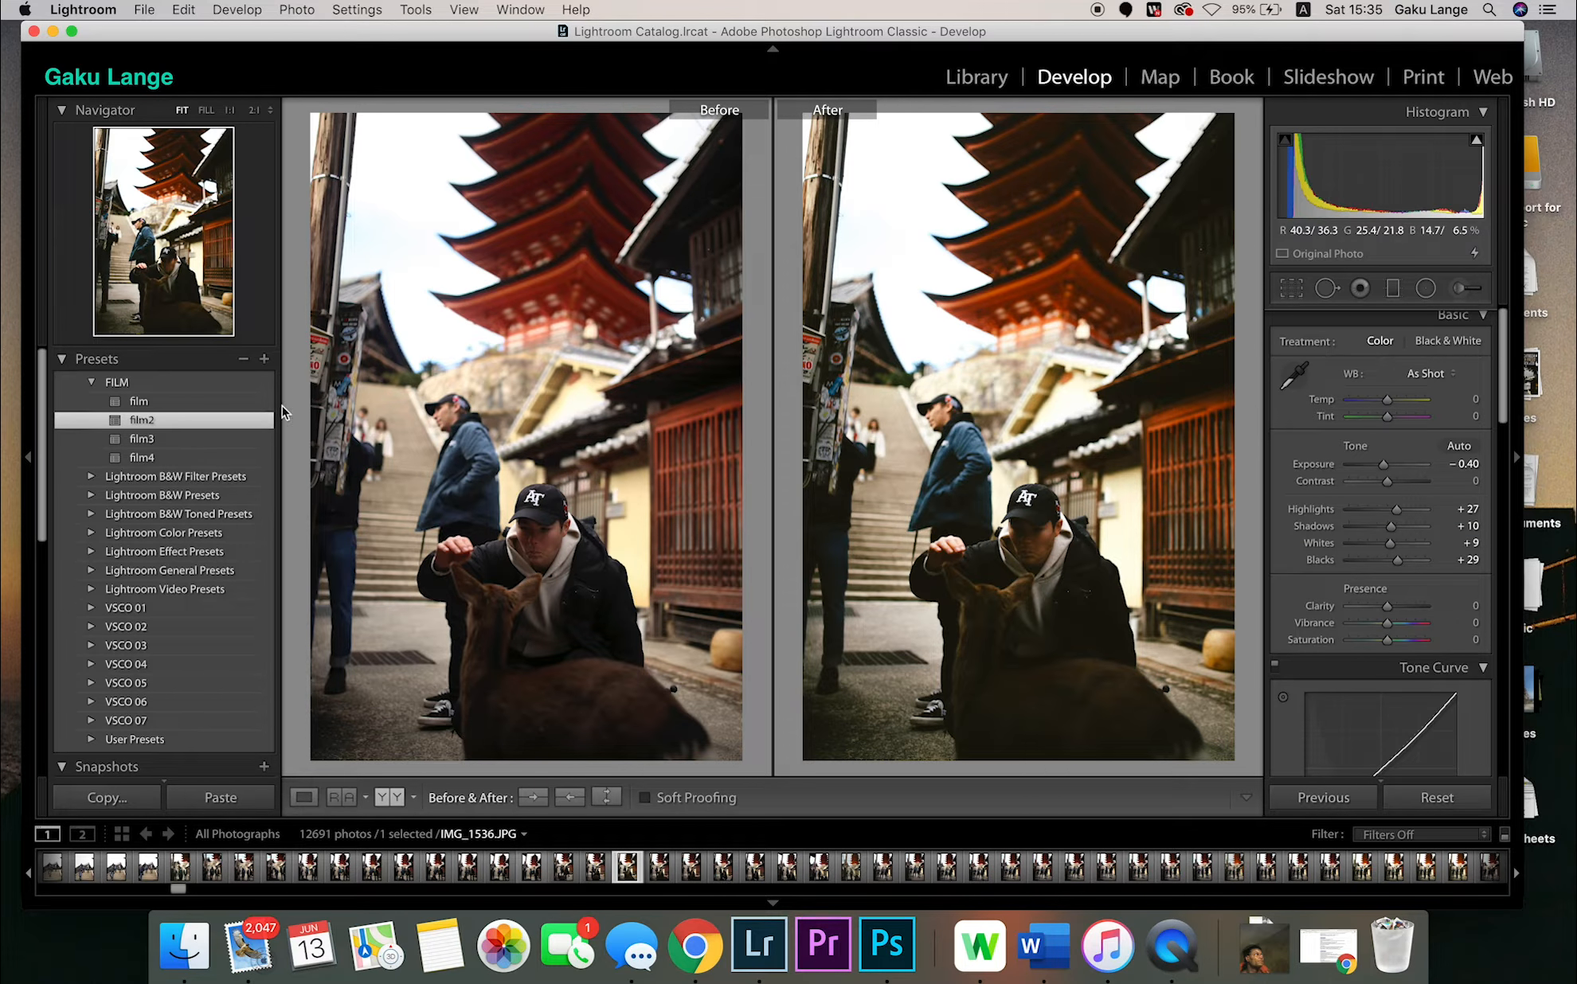
{"action": "left_click", "coordinate": [229, 407]}
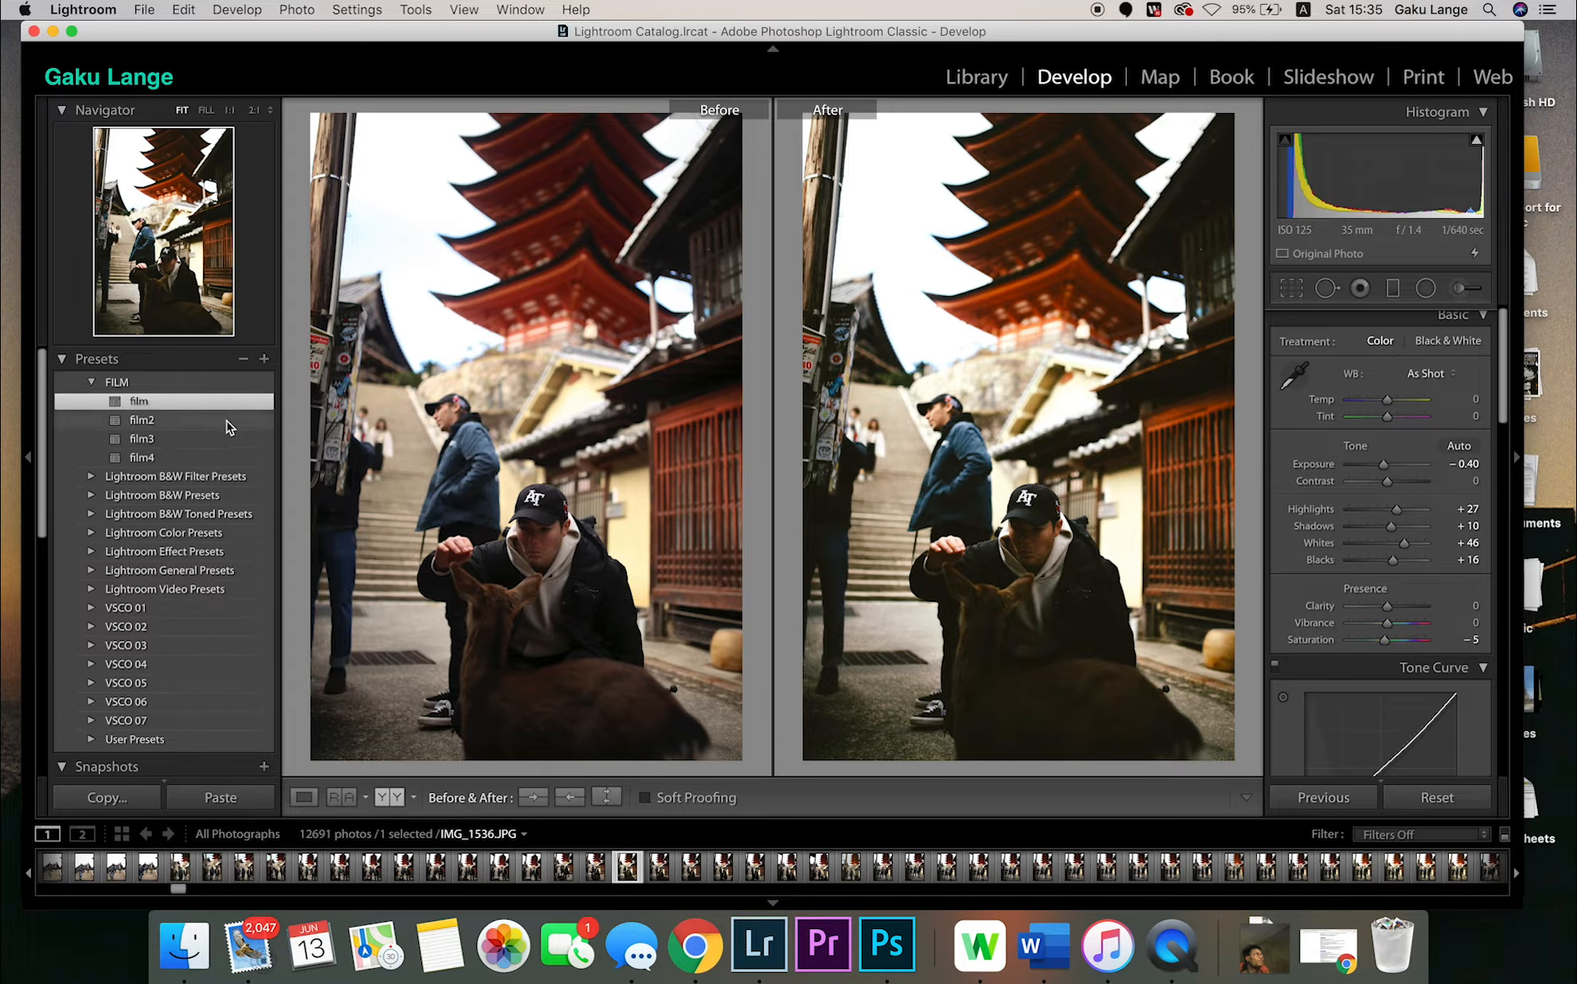
Apply the film2 preset and inspect its grain on the crouching man's face at 2:1.
{"action": "left_click", "coordinate": [228, 427]}
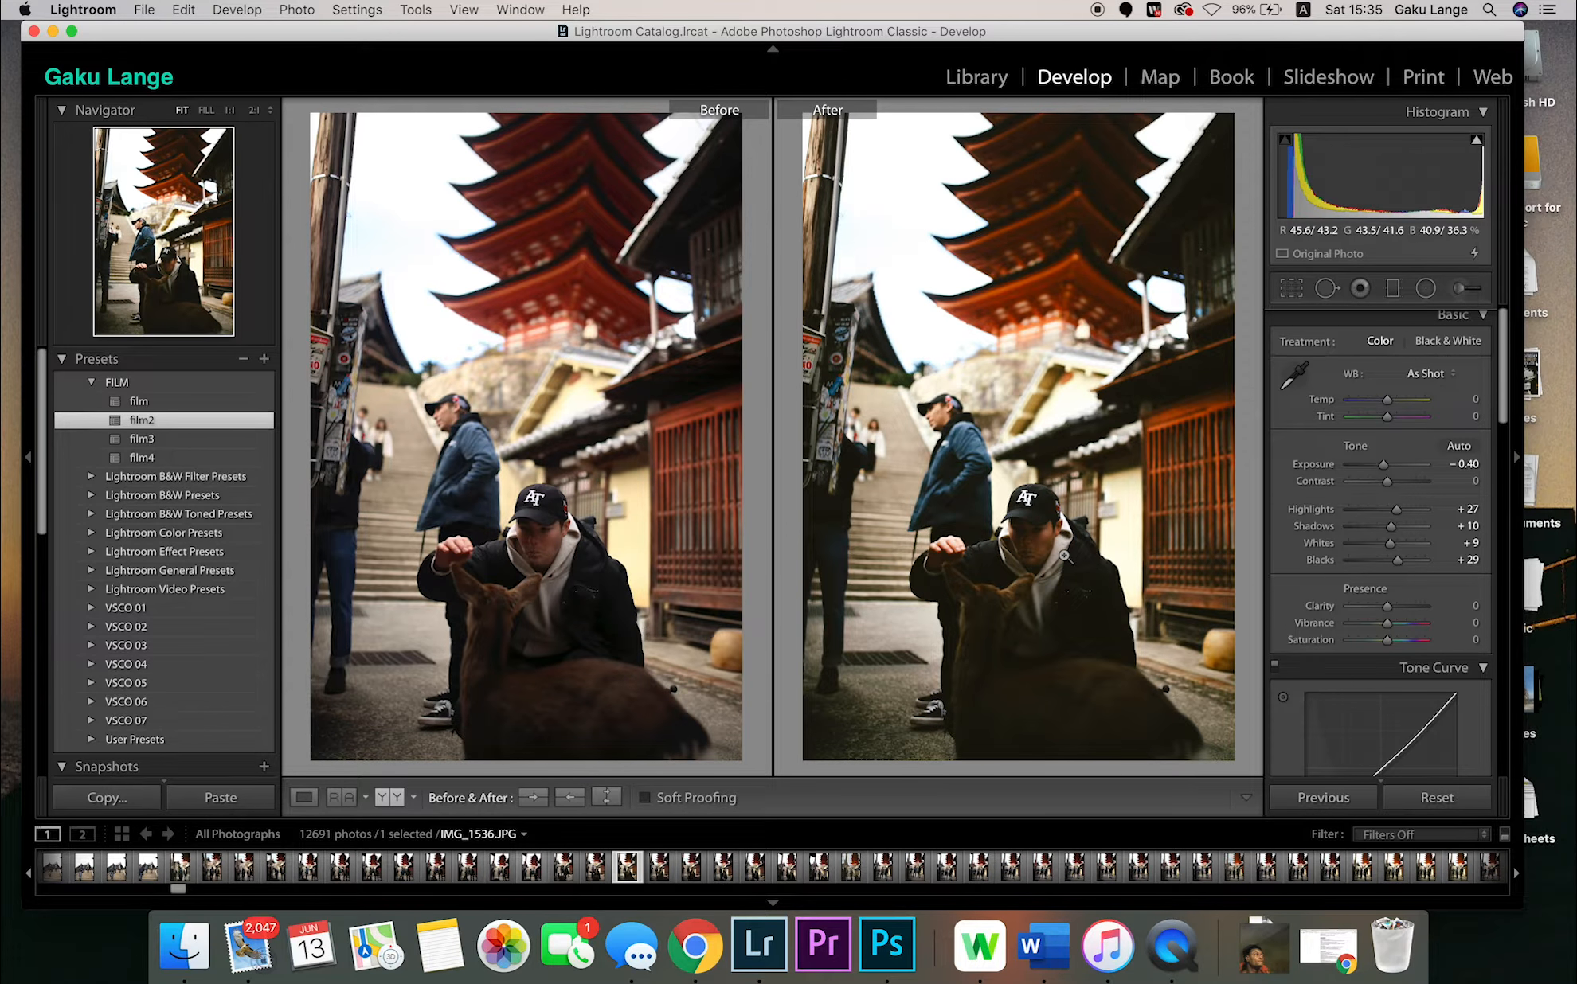
{"action": "left_click", "coordinate": [1039, 577]}
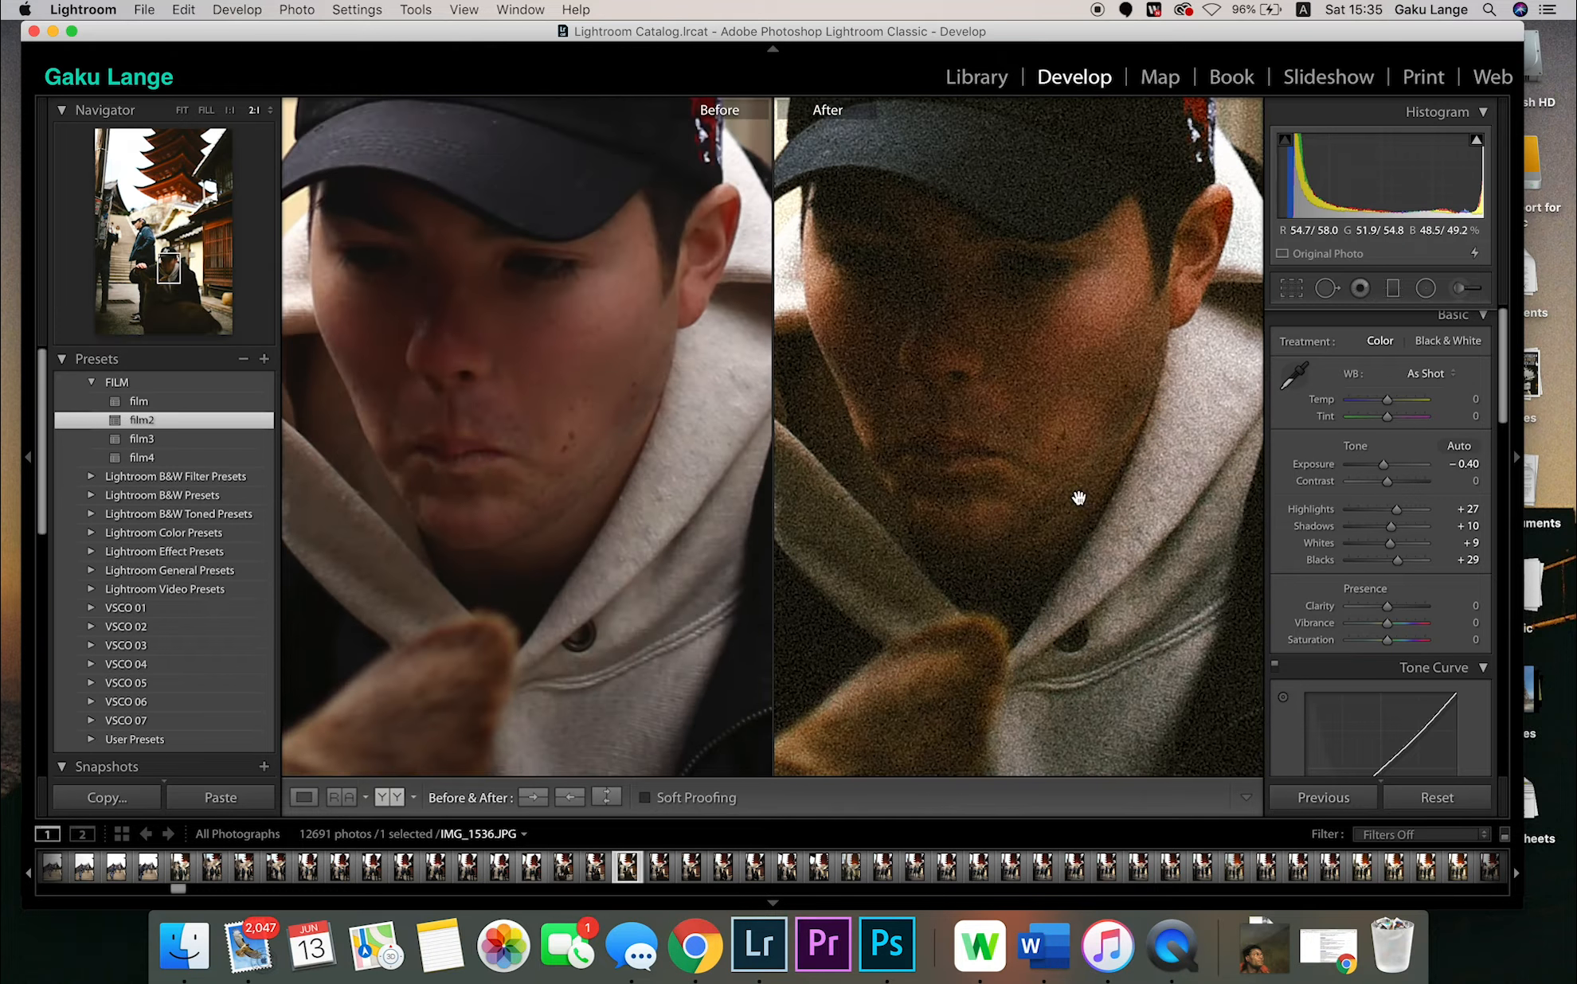
{"action": "left_click", "coordinate": [1078, 498]}
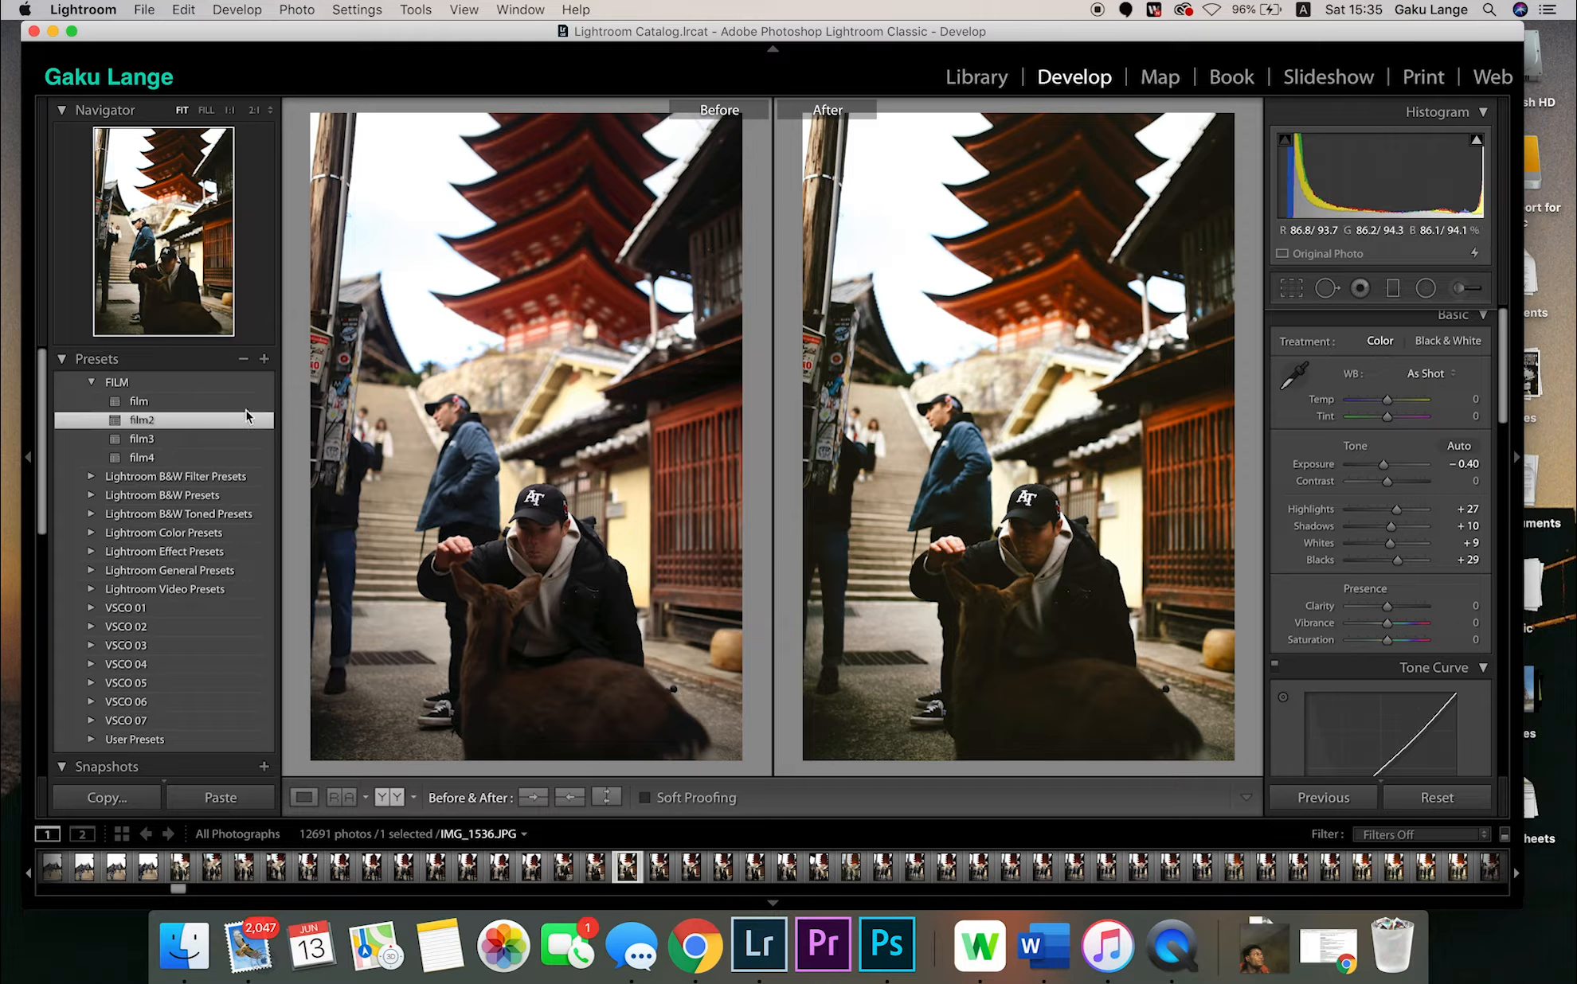
Switch back and forth between the film and film2 presets to compare them, and check the film2 result on the background up close.
{"action": "left_click", "coordinate": [208, 405]}
{"action": "left_click", "coordinate": [202, 423]}
{"action": "left_click", "coordinate": [205, 402]}
{"action": "left_click", "coordinate": [200, 423]}
{"action": "left_click", "coordinate": [983, 348]}
{"action": "left_click", "coordinate": [917, 401]}
Apply the film3 preset and brighten the photo with Exposure at -0.10 and Shadows at +44.
{"action": "left_click", "coordinate": [258, 438]}
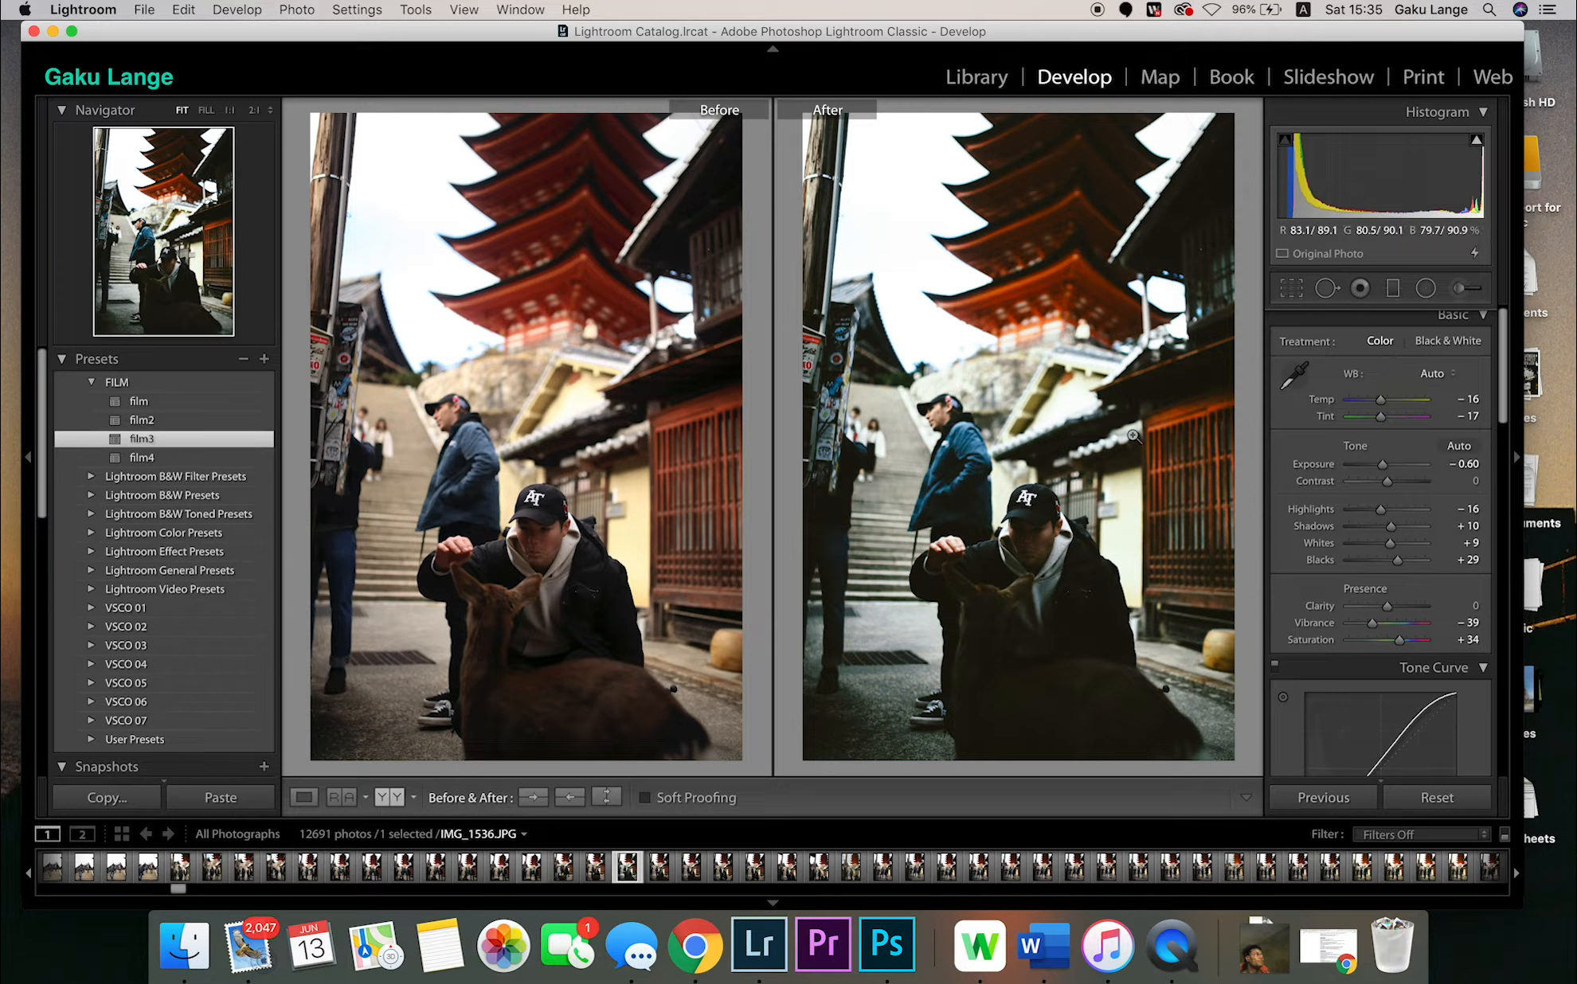
{"action": "double_click", "coordinate": [1384, 469]}
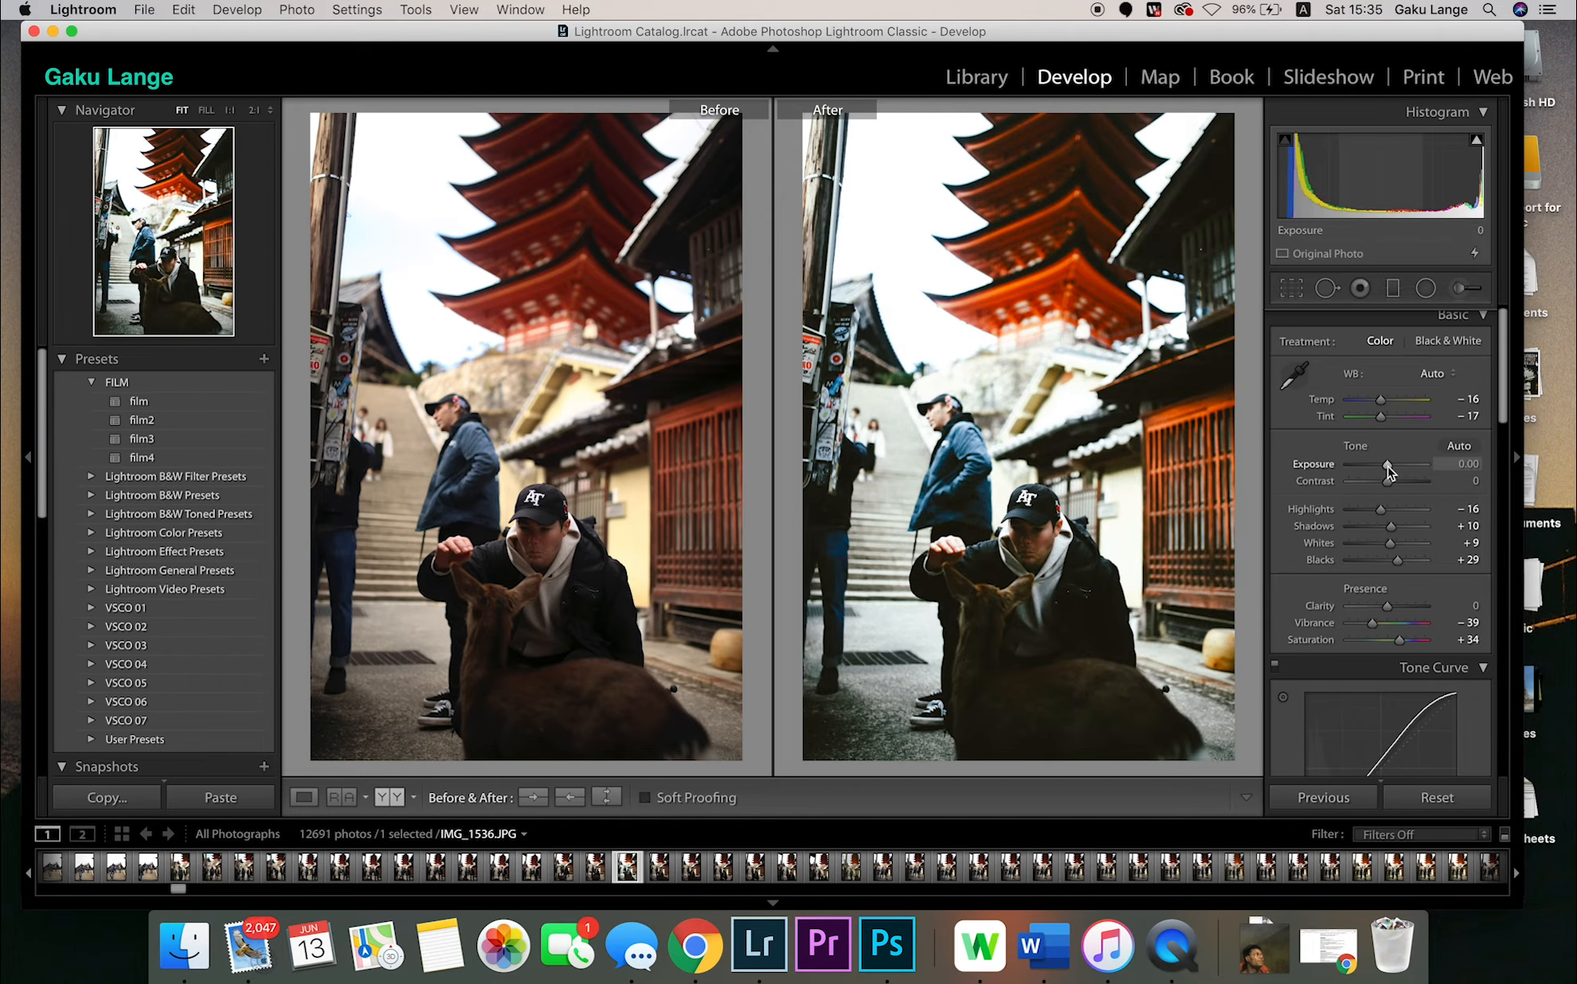
{"action": "left_click_drag", "start_coordinate": [1402, 523], "coordinate": [1403, 528]}
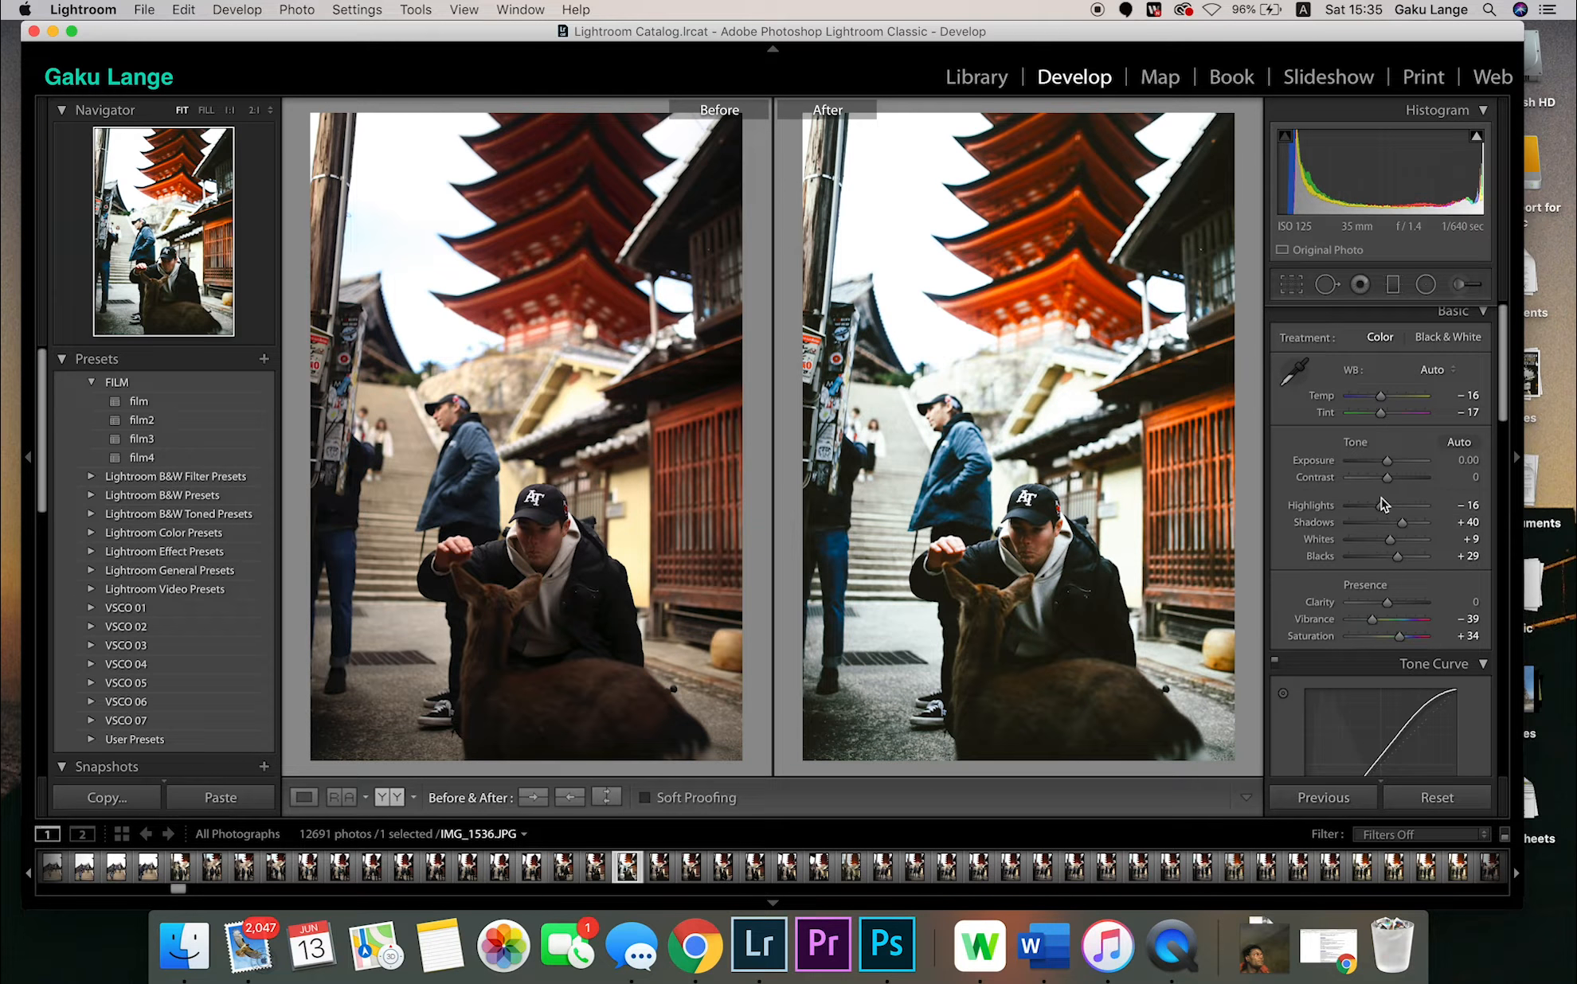
{"action": "left_click", "coordinate": [1385, 462]}
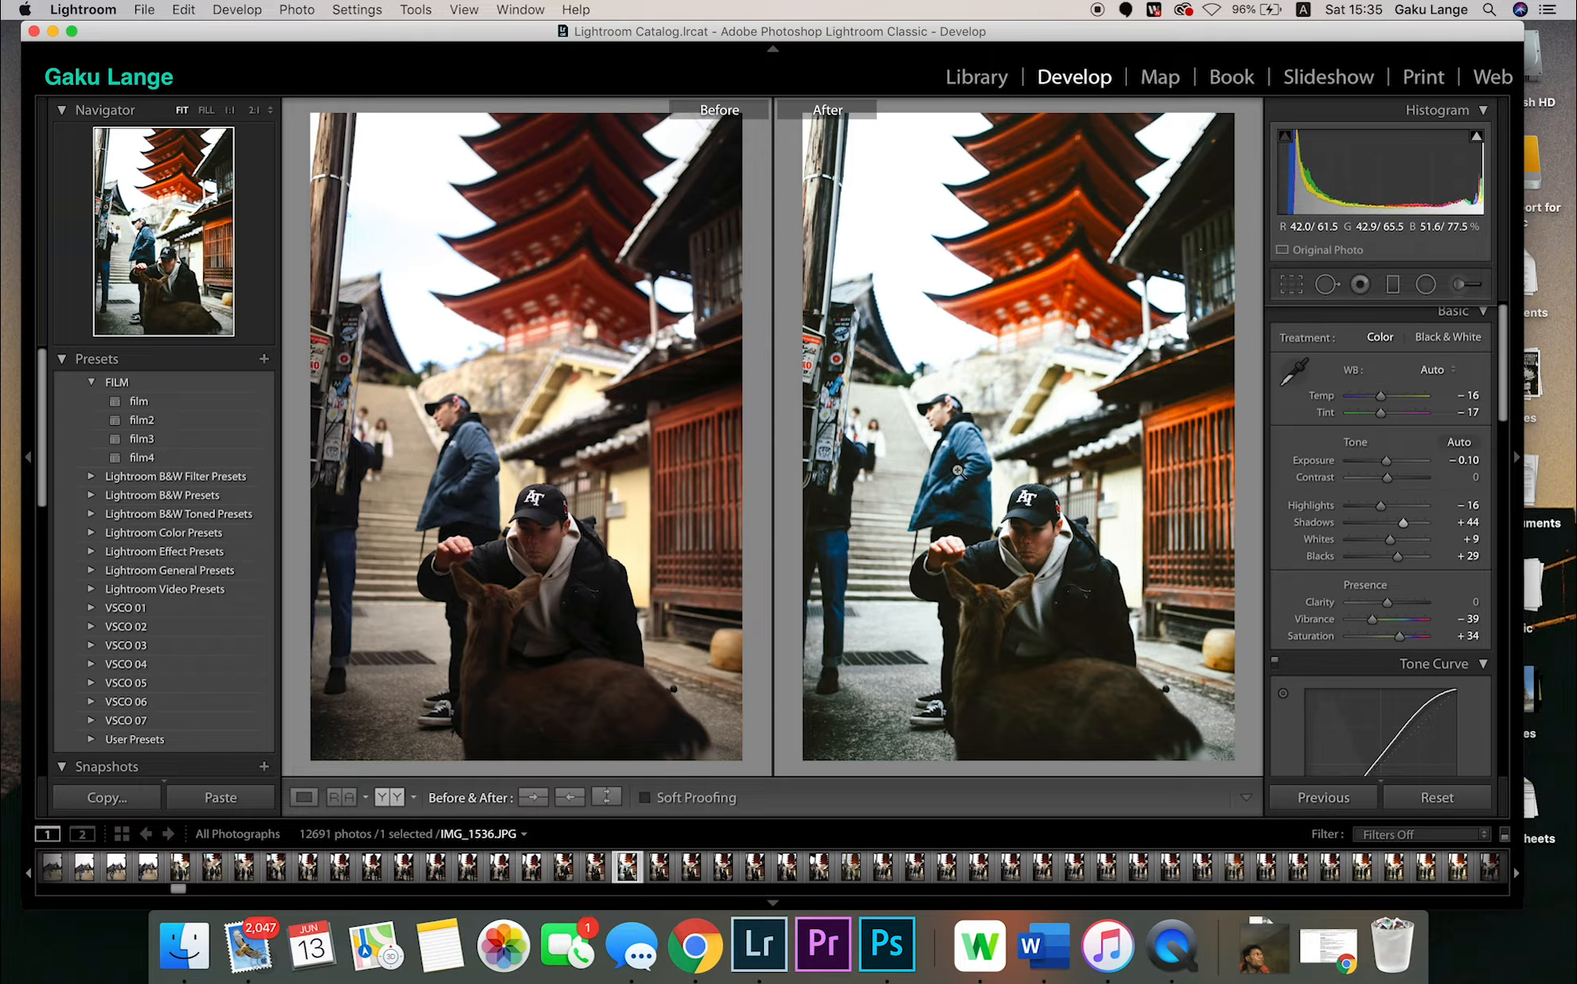
Try the film2 preset, undo it, and set Shadows to +30 on the adjusted film3 look.
{"action": "left_click", "coordinate": [162, 429]}
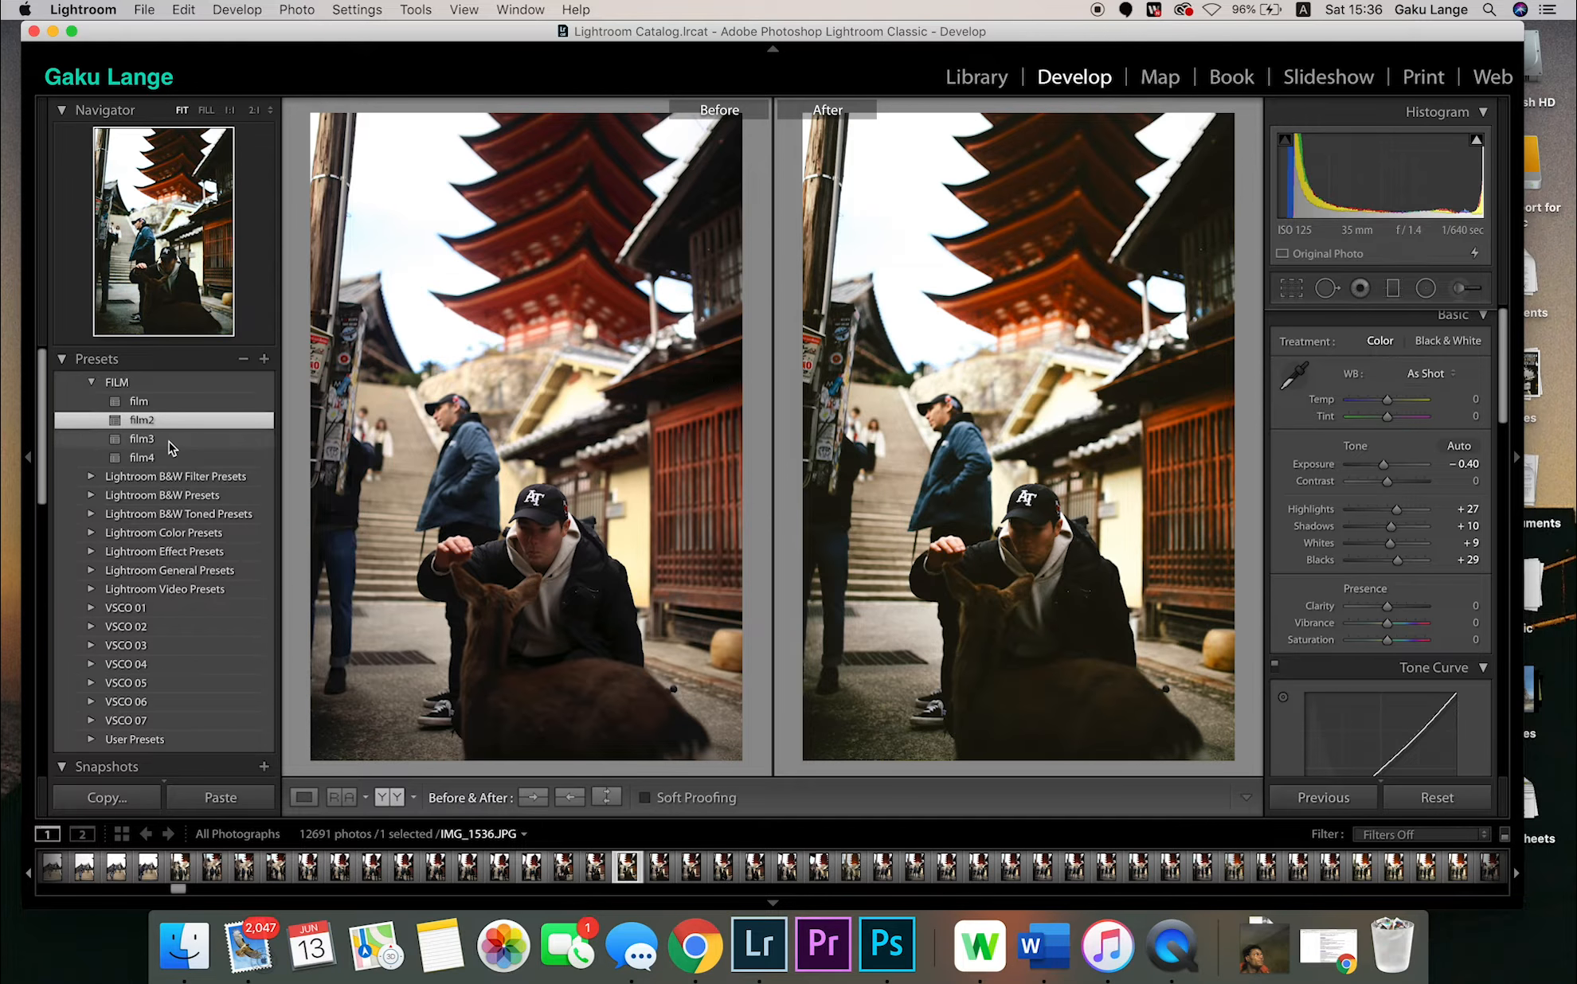
{"action": "key", "text": "super+z"}
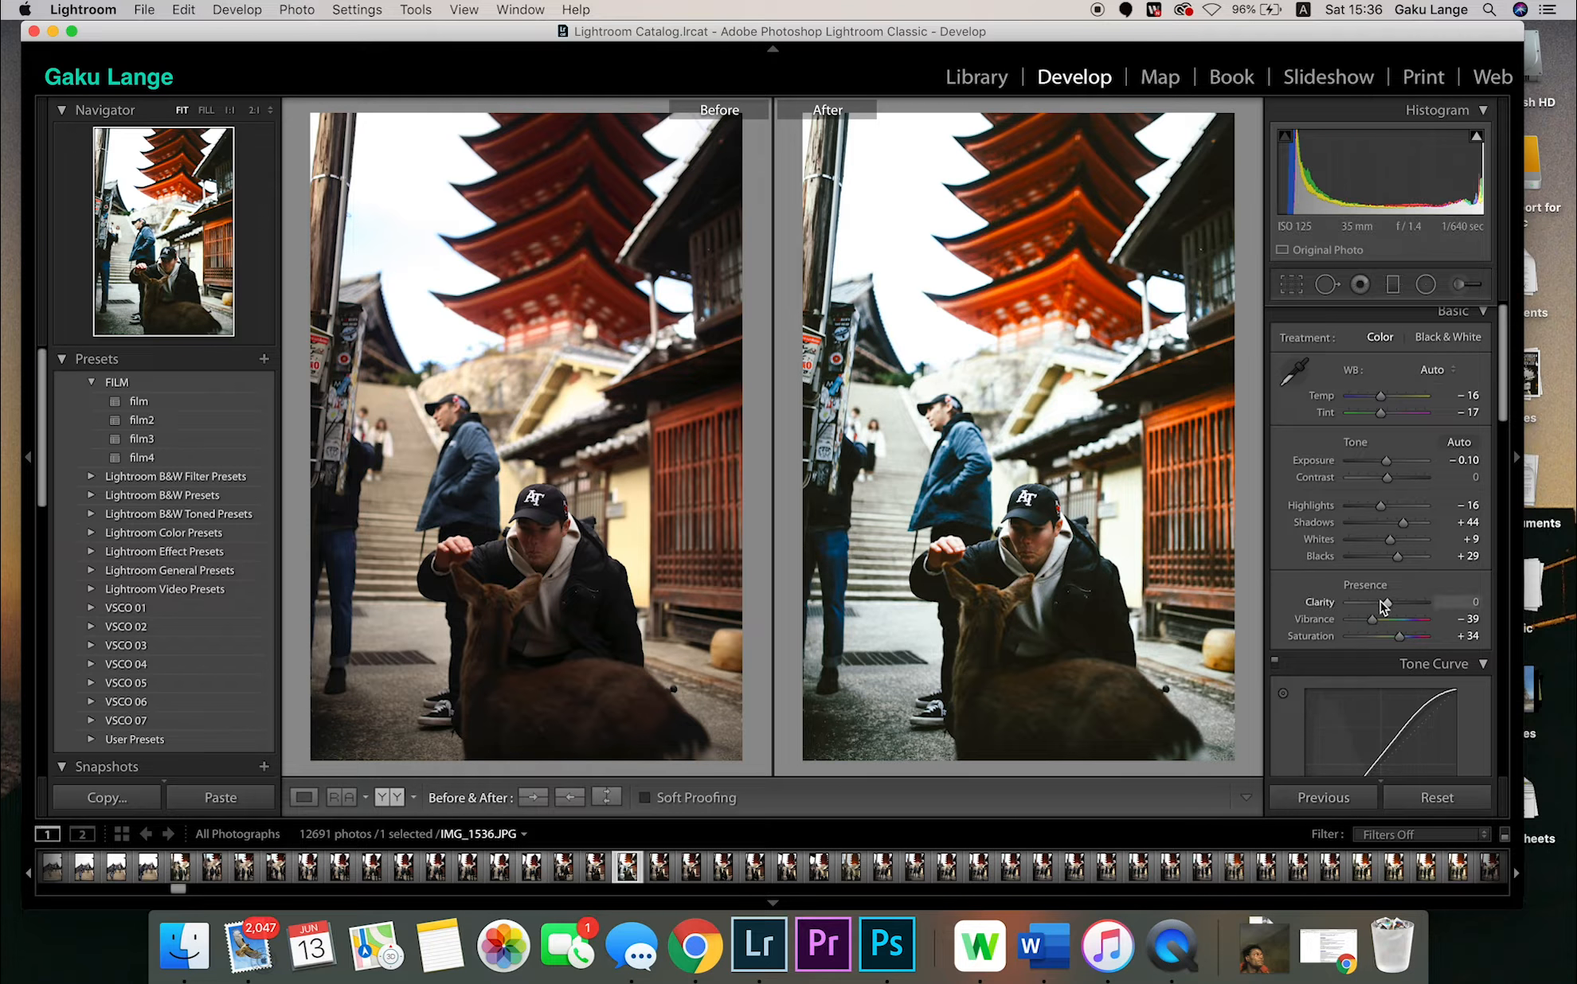
{"action": "left_click_drag", "start_coordinate": [1395, 527], "coordinate": [1400, 529]}
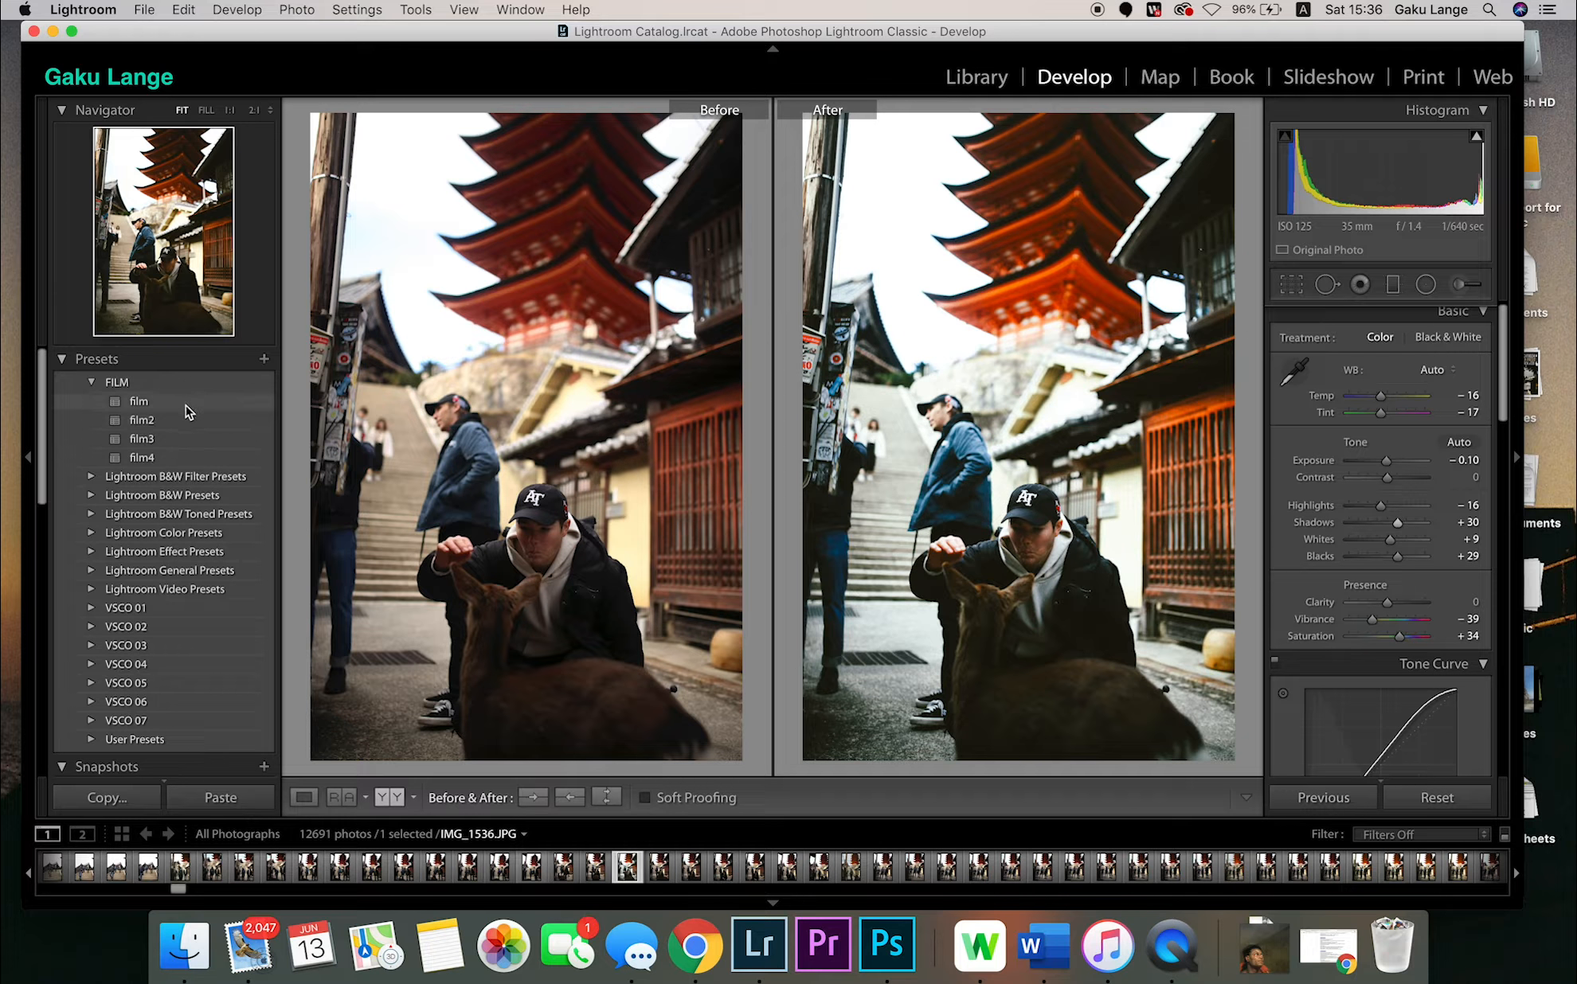
Alternate between the film2 and film presets on the temple photo to compare their tones and colors.
{"action": "left_click", "coordinate": [144, 414]}
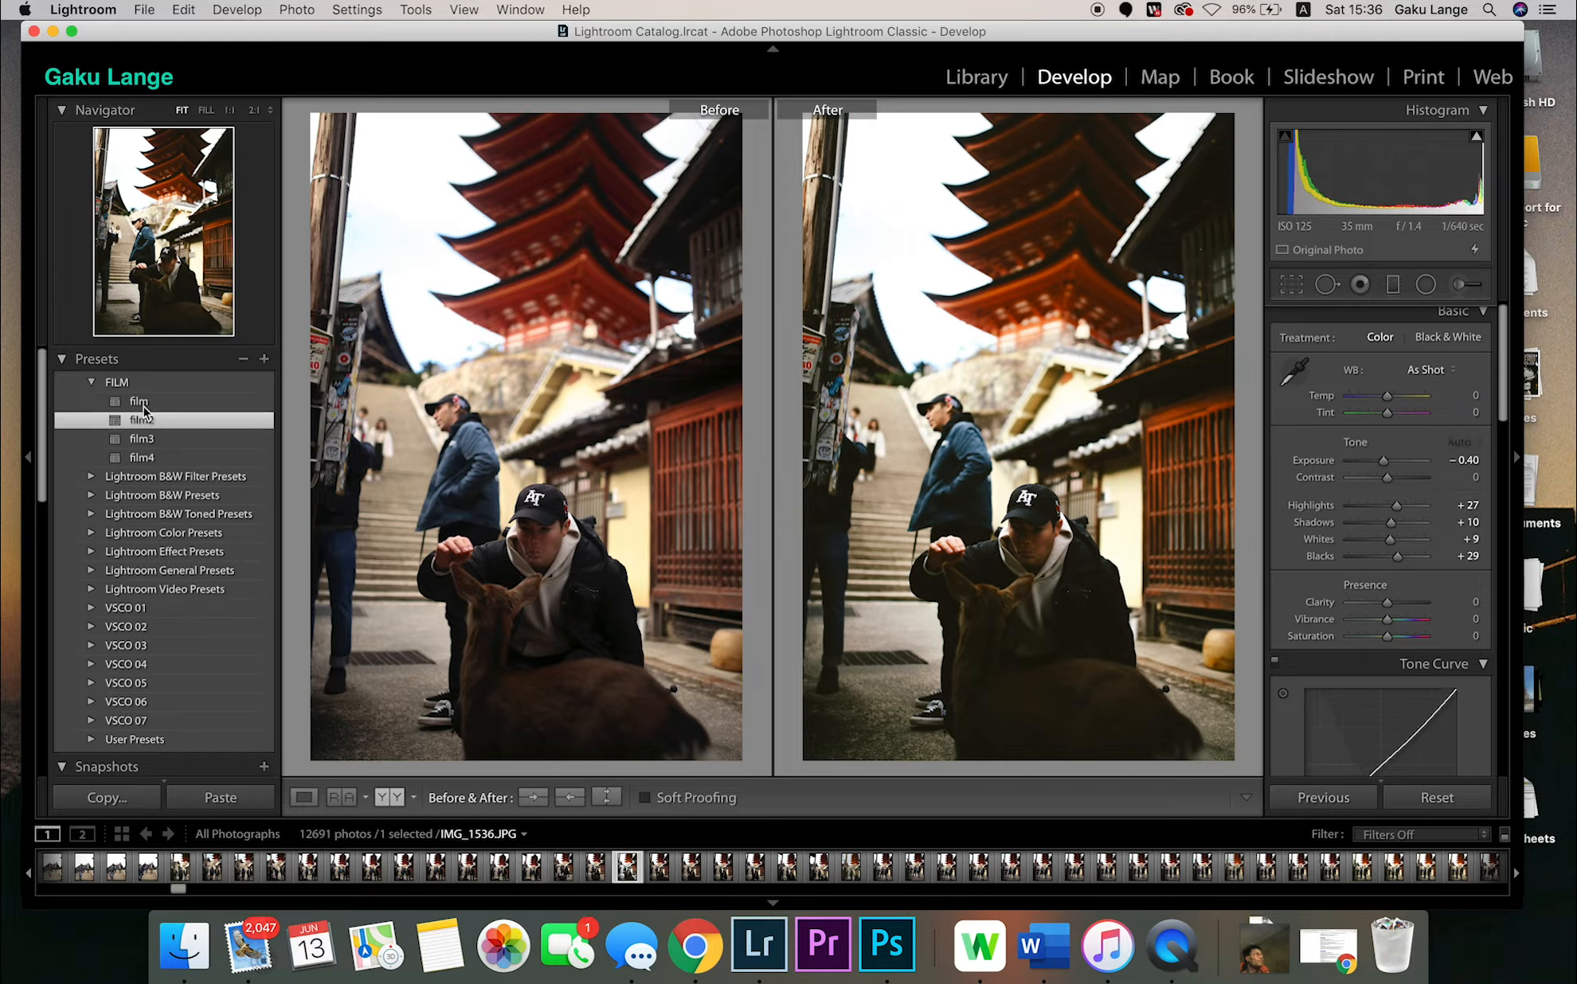
{"action": "left_click", "coordinate": [163, 402]}
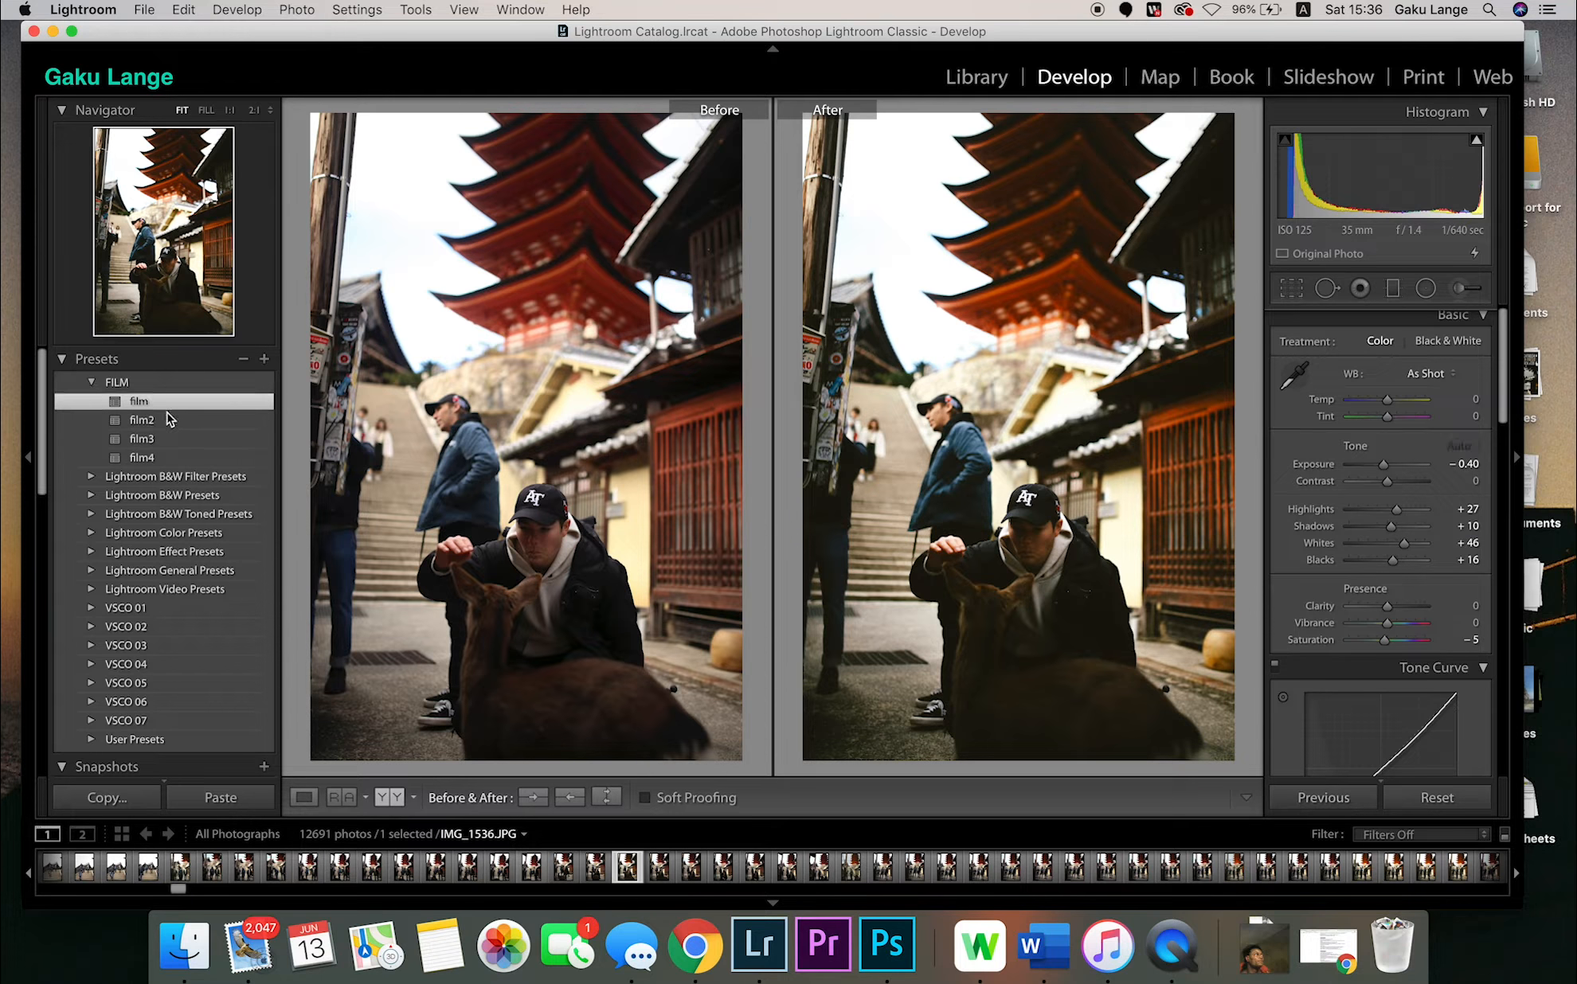
{"action": "left_click", "coordinate": [169, 419]}
{"action": "left_click", "coordinate": [168, 403]}
{"action": "left_click", "coordinate": [177, 422]}
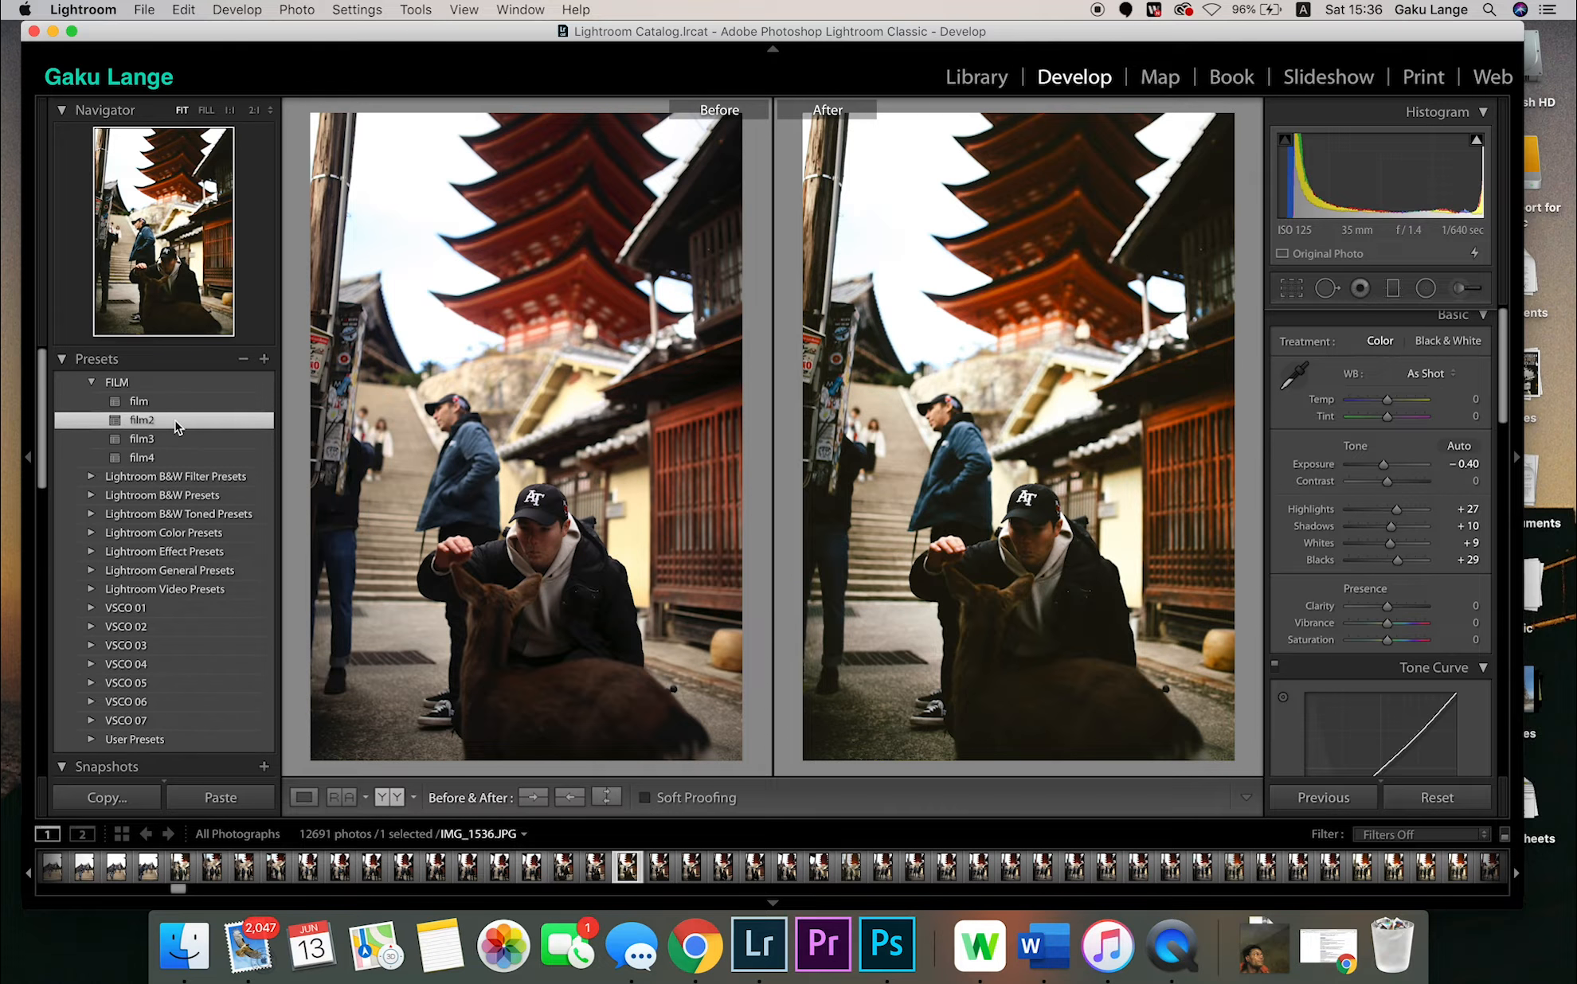
{"action": "left_click", "coordinate": [178, 406]}
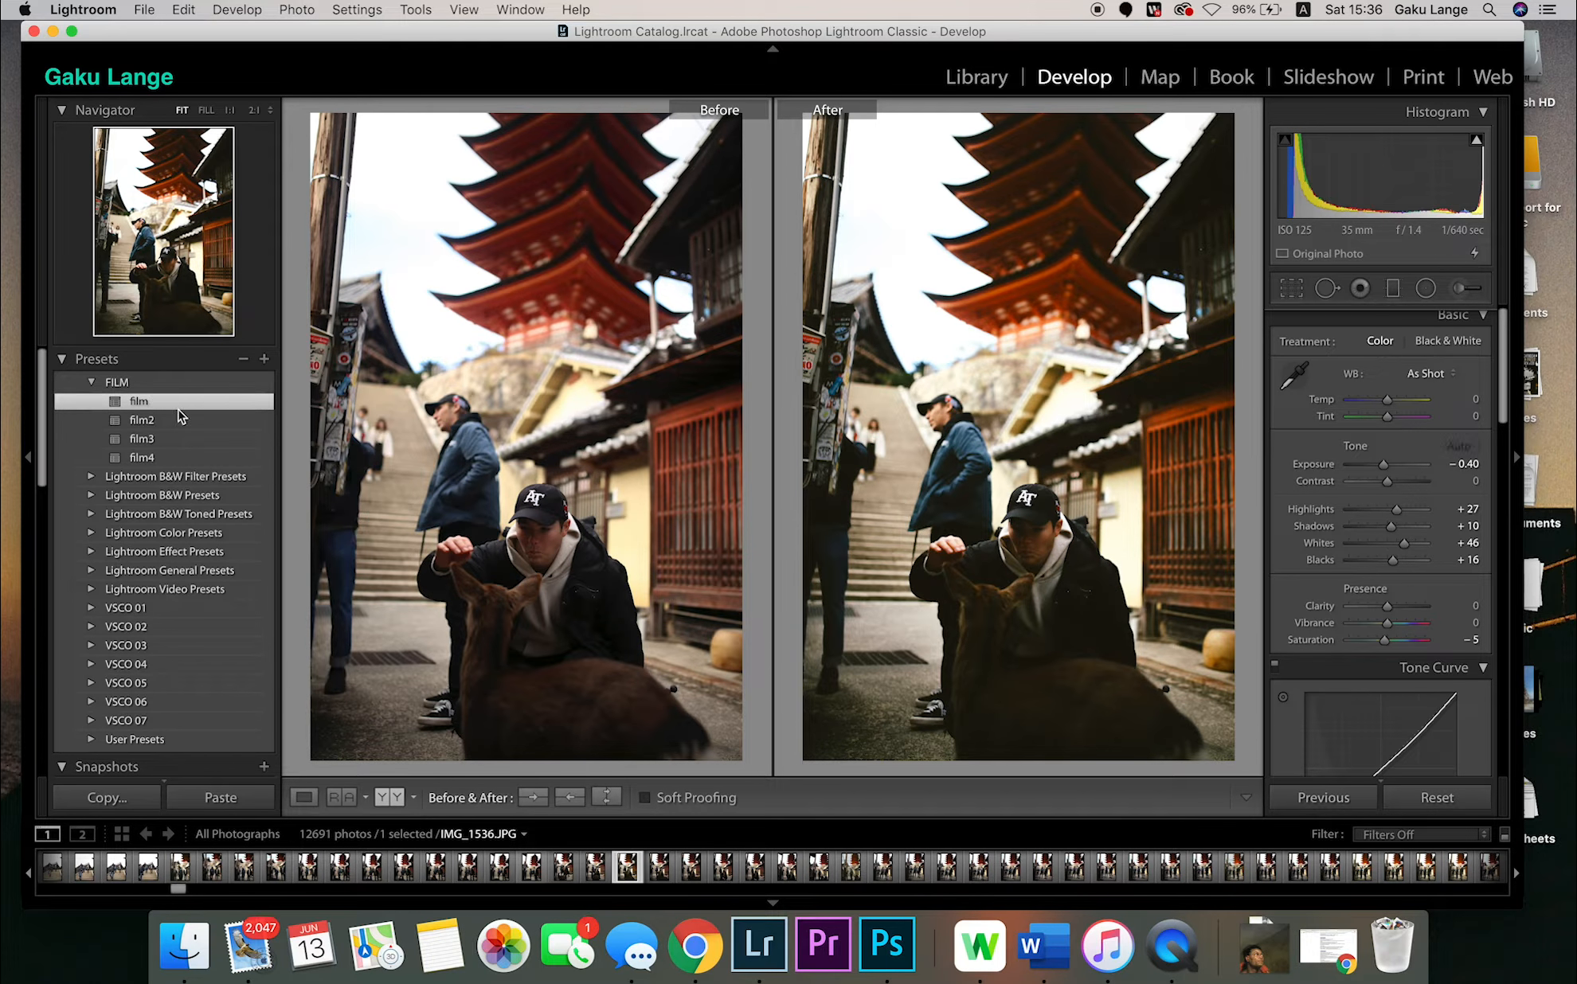
Apply the film4 preset with Shadows at +34, and check its grain on the crouching man's cap and face at 2:1.
{"action": "left_click", "coordinate": [178, 455]}
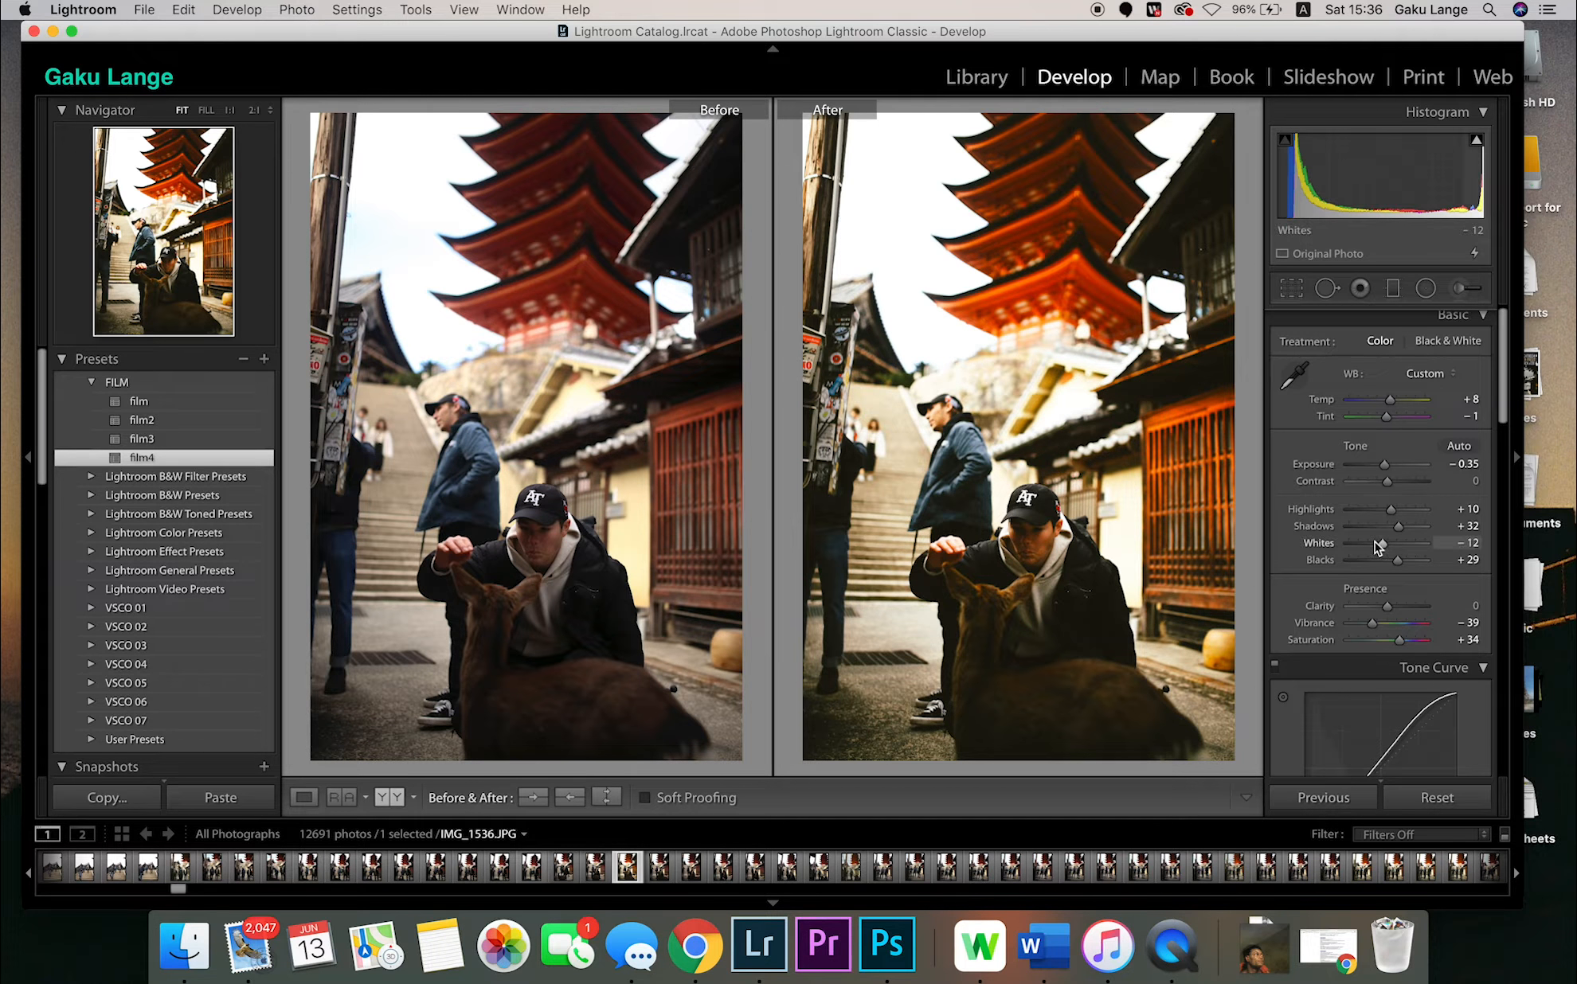
{"action": "left_click_drag", "start_coordinate": [1382, 526], "coordinate": [1399, 526]}
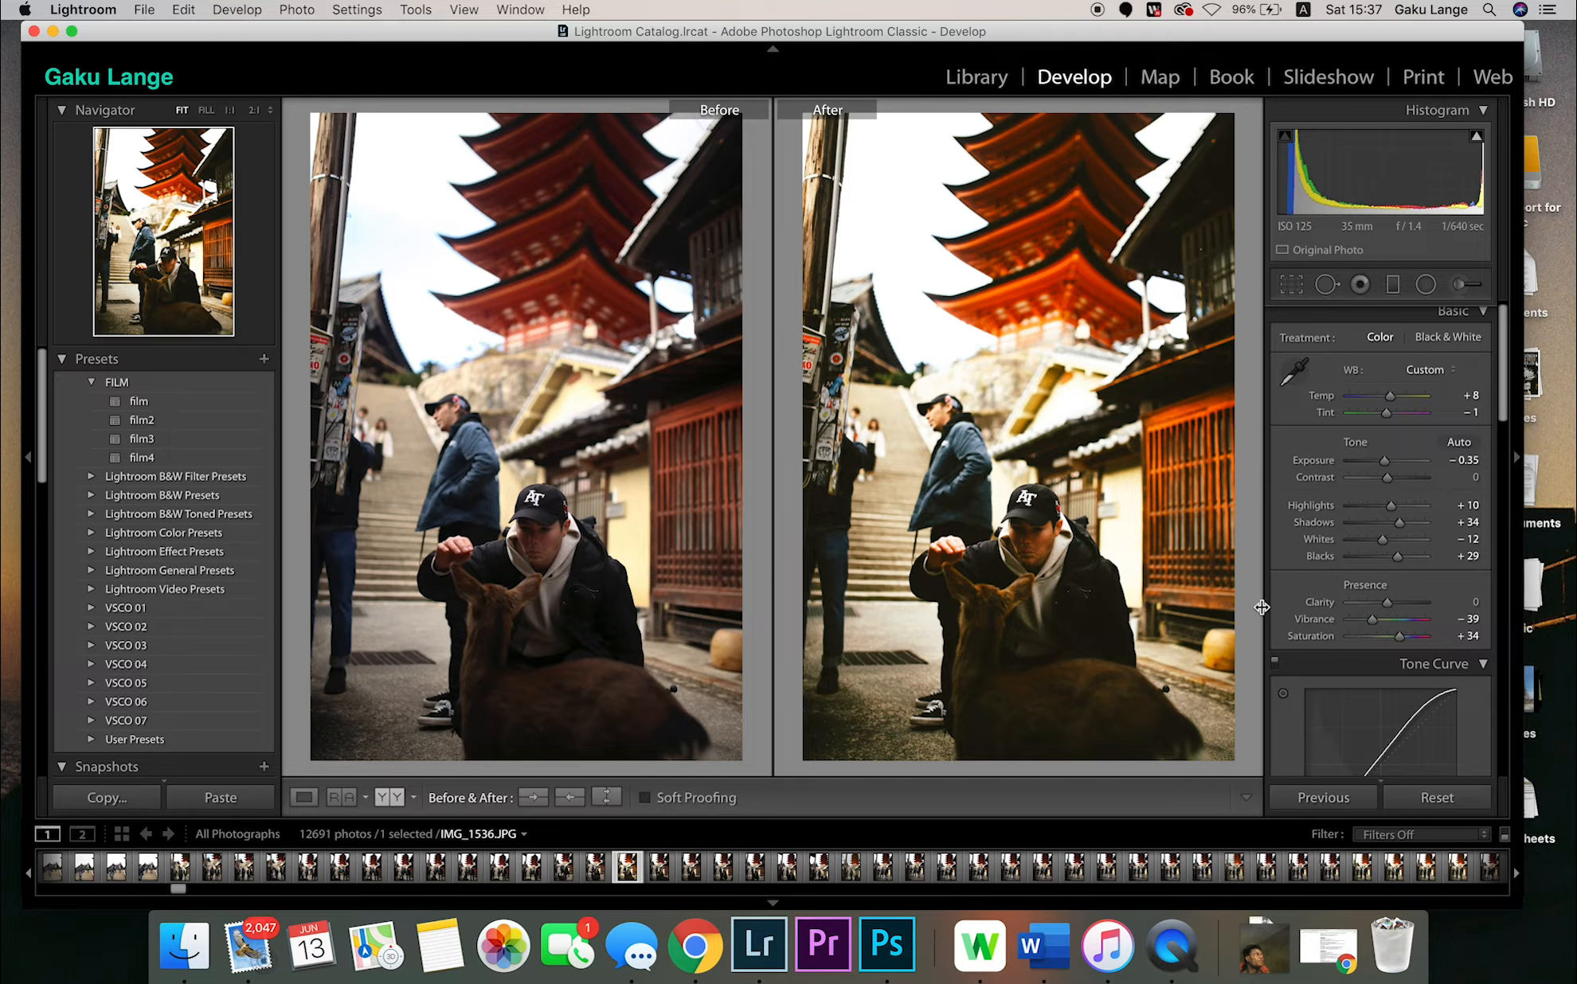
{"action": "scroll", "coordinate": [1362, 550], "scroll_direction": "down", "scroll_amount": 20}
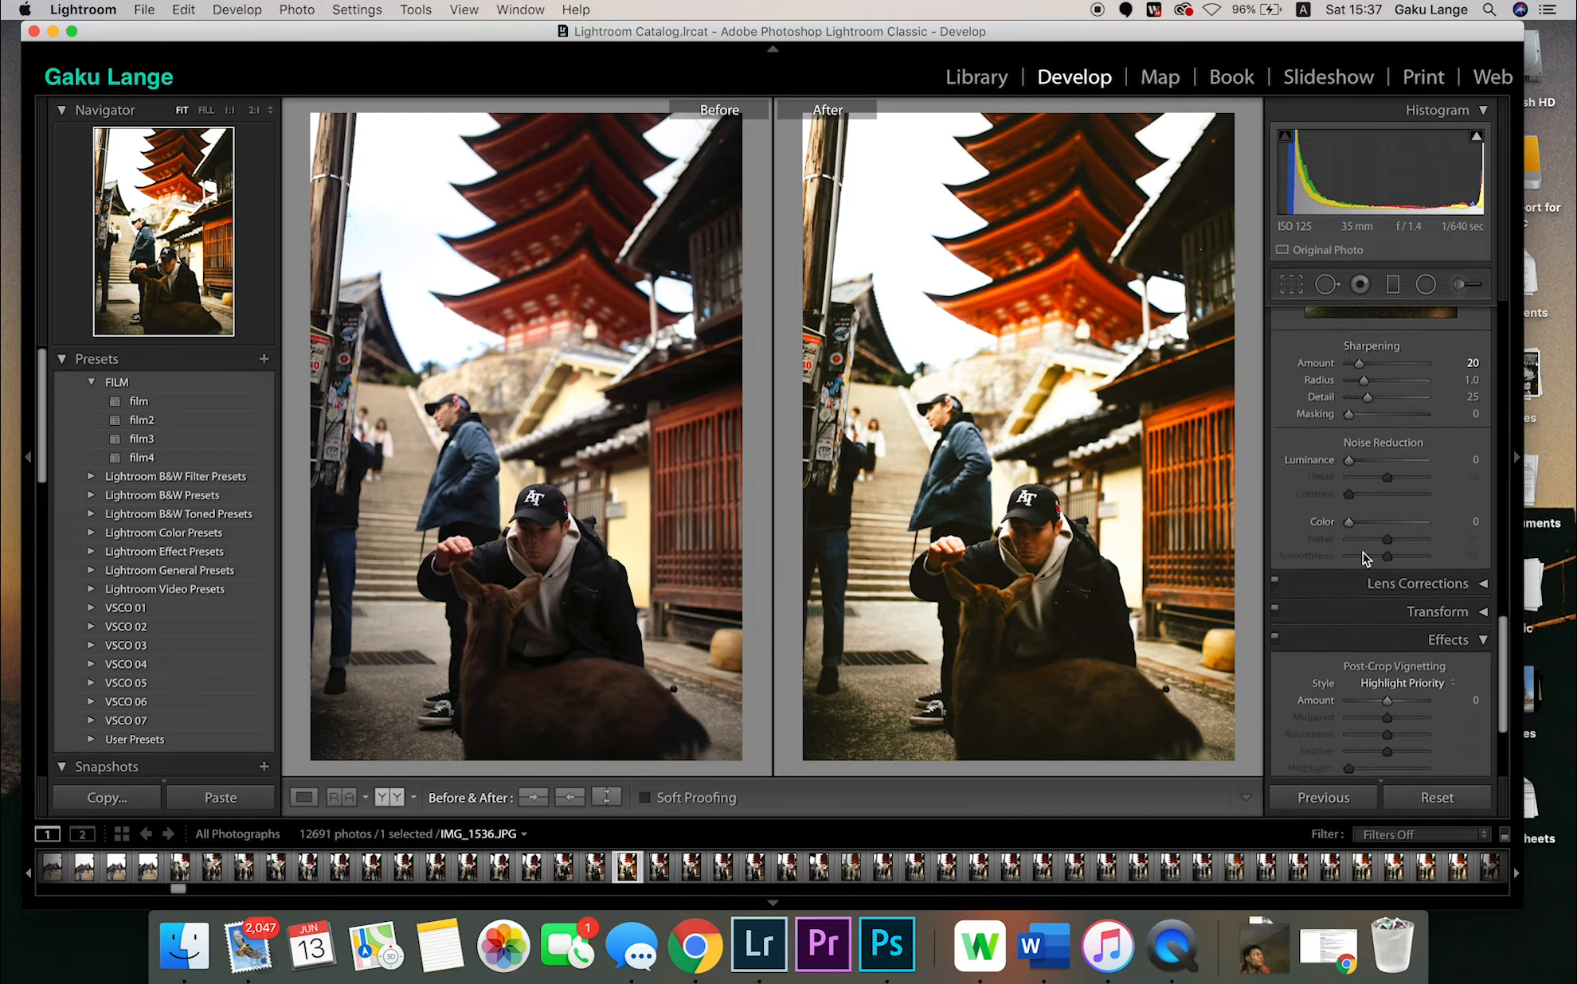
{"action": "scroll", "coordinate": [1364, 559], "scroll_direction": "down", "scroll_amount": 2}
{"action": "left_click", "coordinate": [1035, 553]}
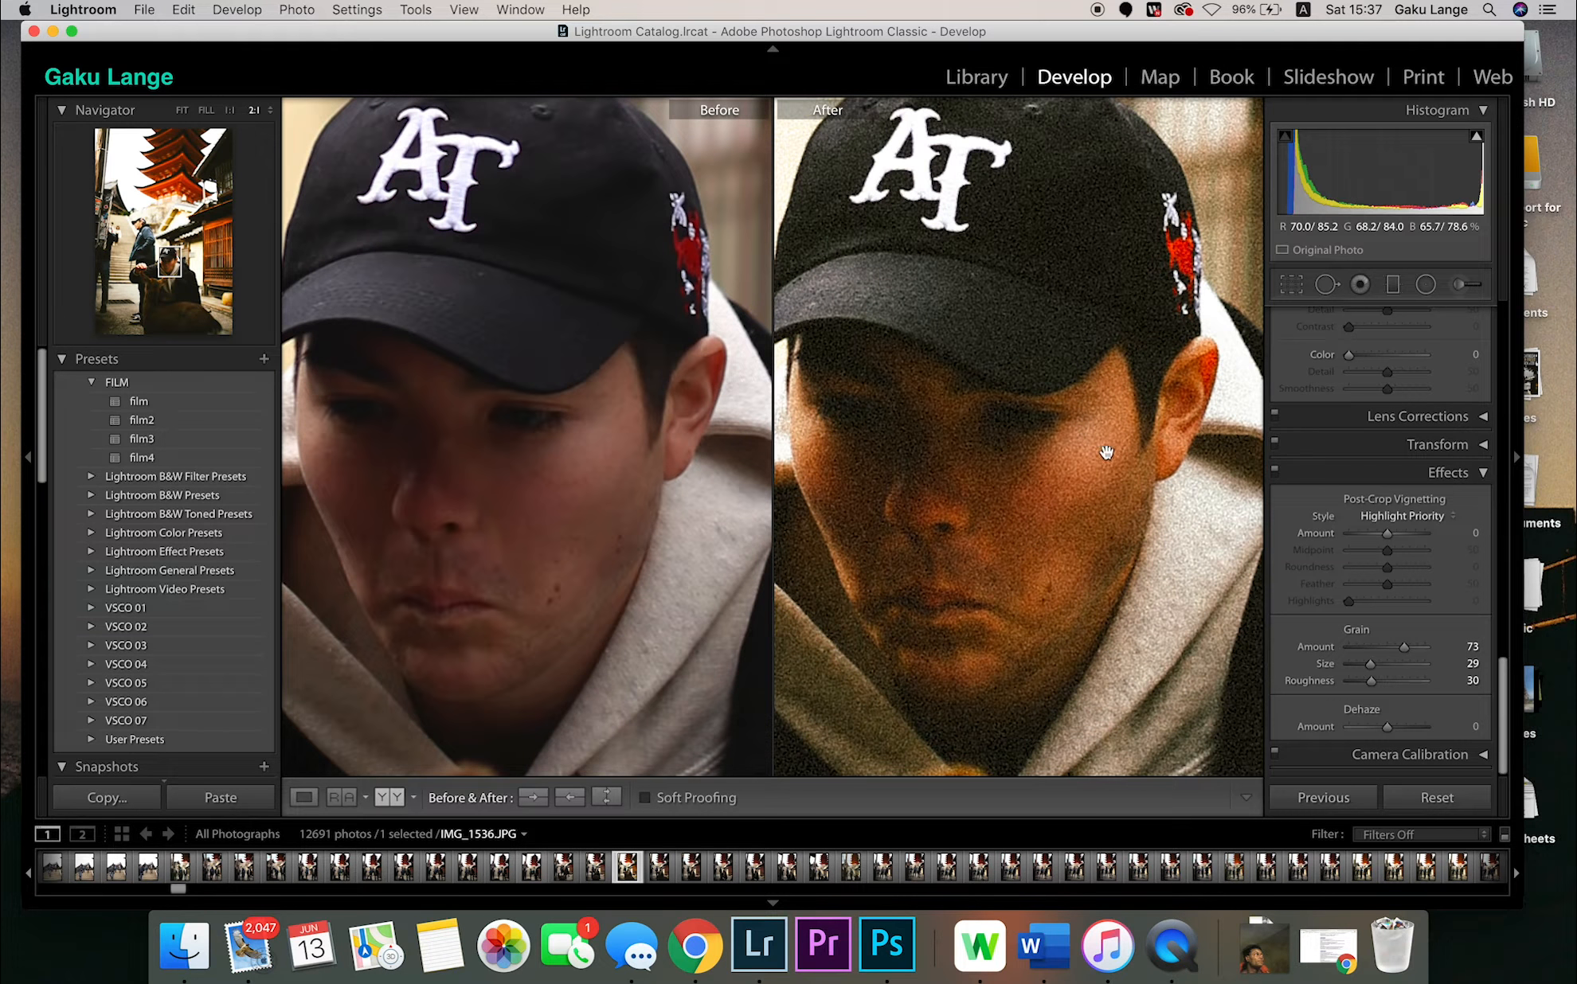
{"action": "scroll", "coordinate": [1066, 458], "scroll_direction": "up", "scroll_amount": 3}
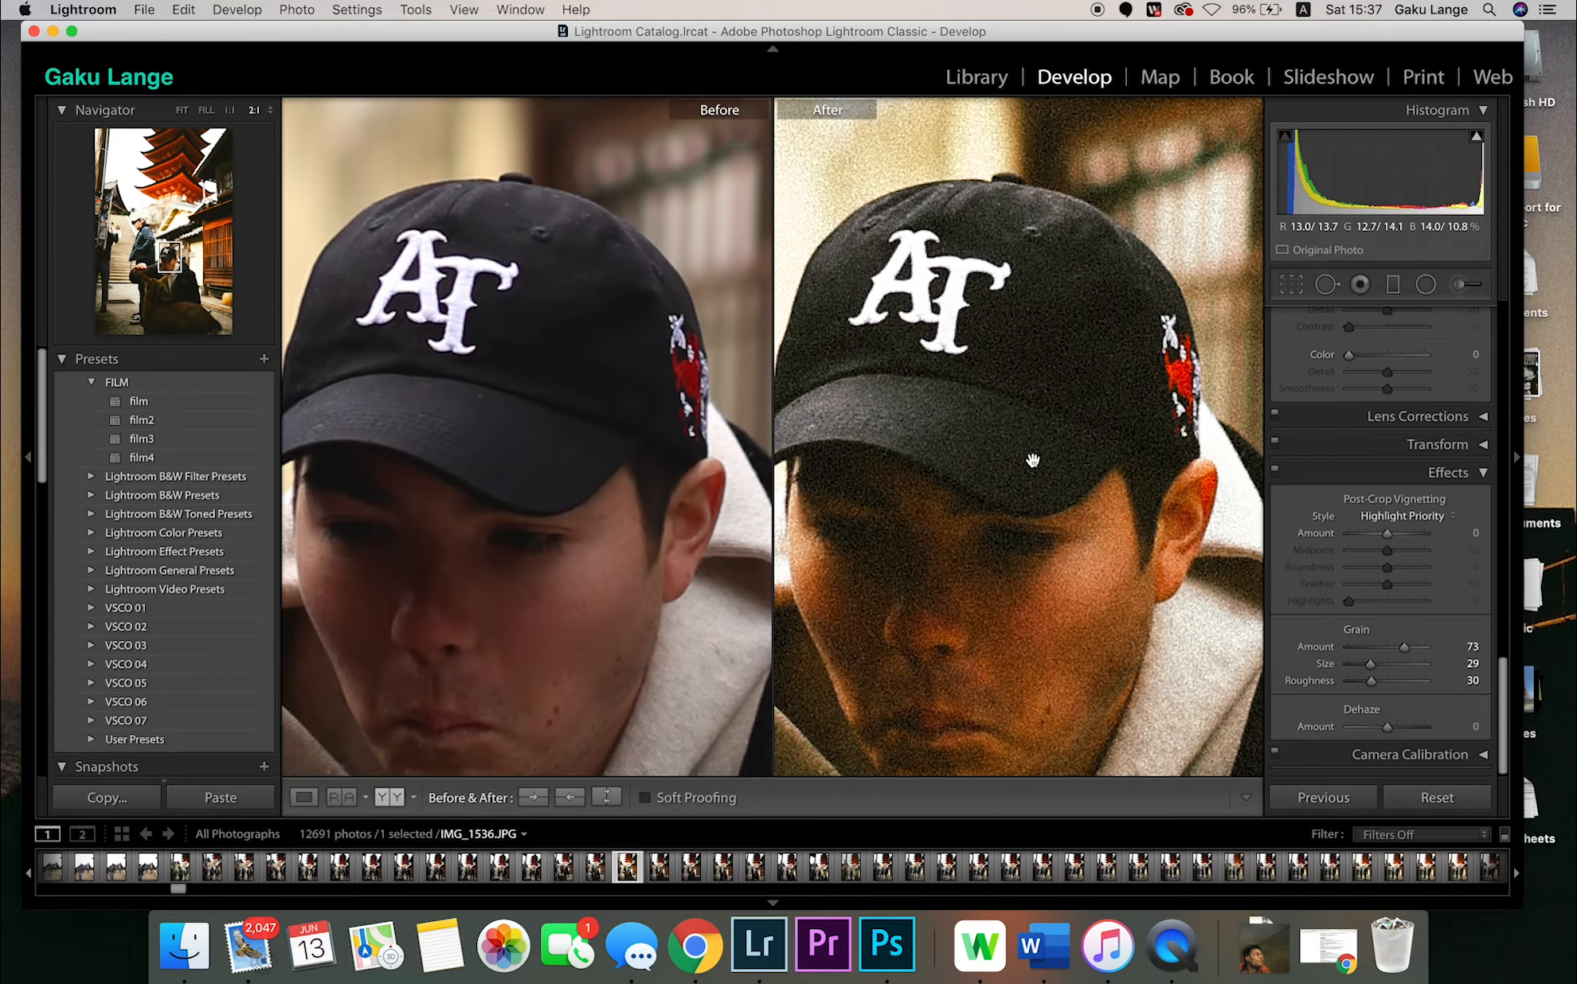
{"action": "left_click", "coordinate": [1148, 359]}
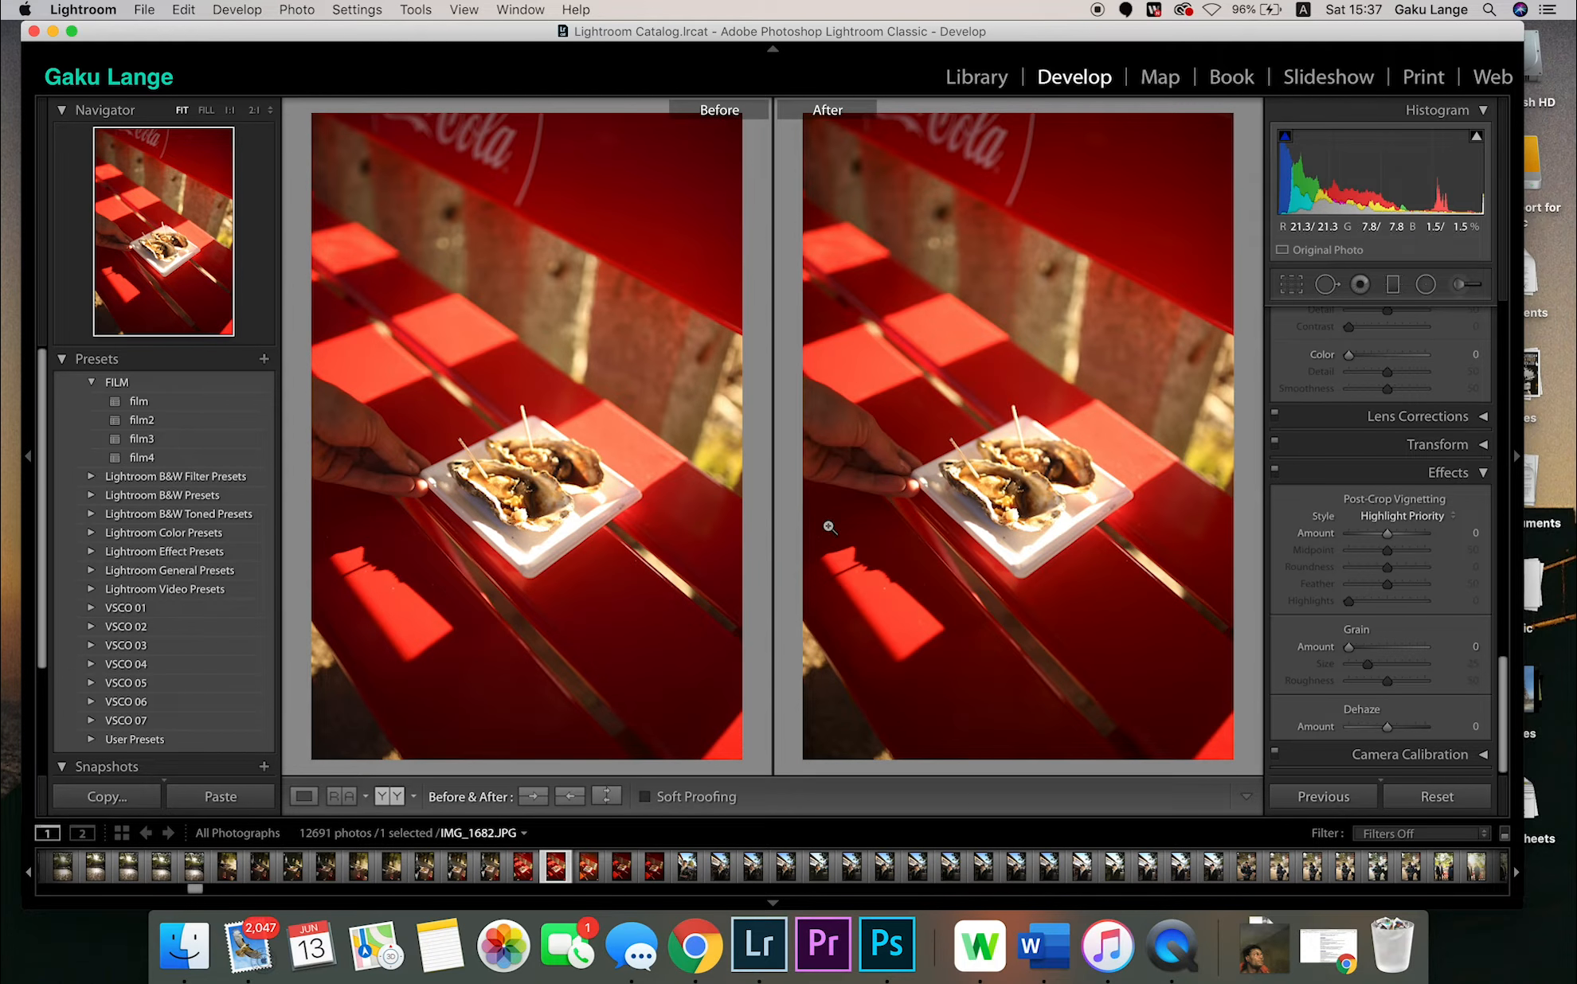
Apply the film preset to the oyster plate photo IMG_1682.JPG, try Shadows at +60, and undo the Shadows change.
{"action": "left_click", "coordinate": [217, 404]}
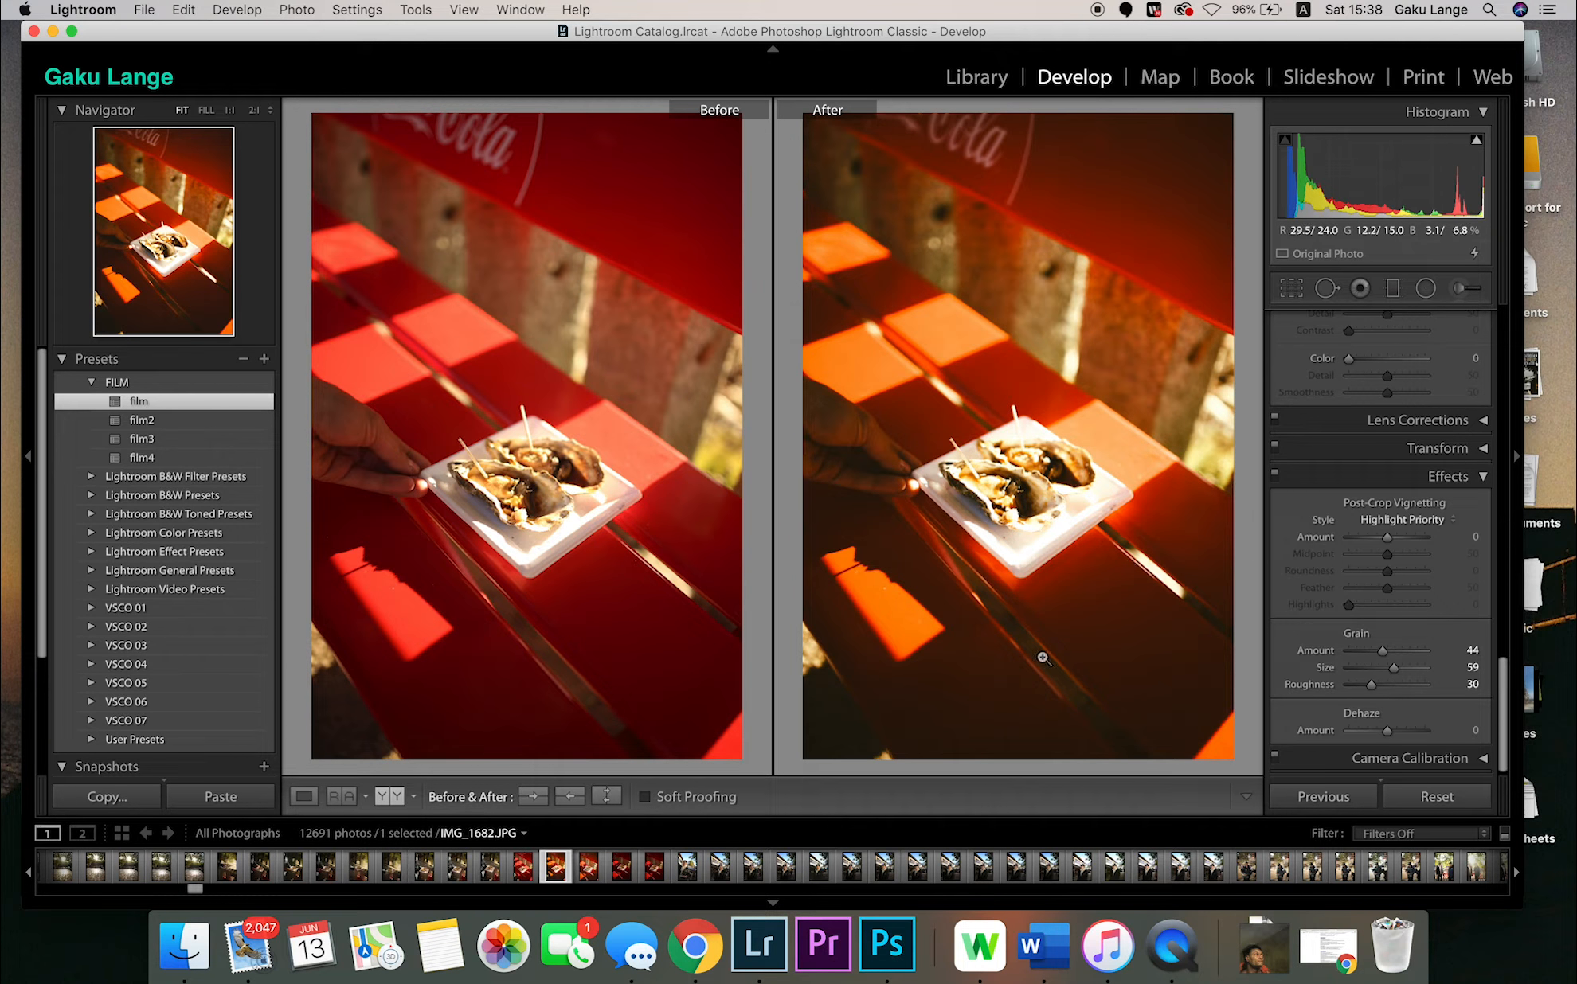
{"action": "scroll", "coordinate": [1405, 547], "scroll_direction": "up", "scroll_amount": 15}
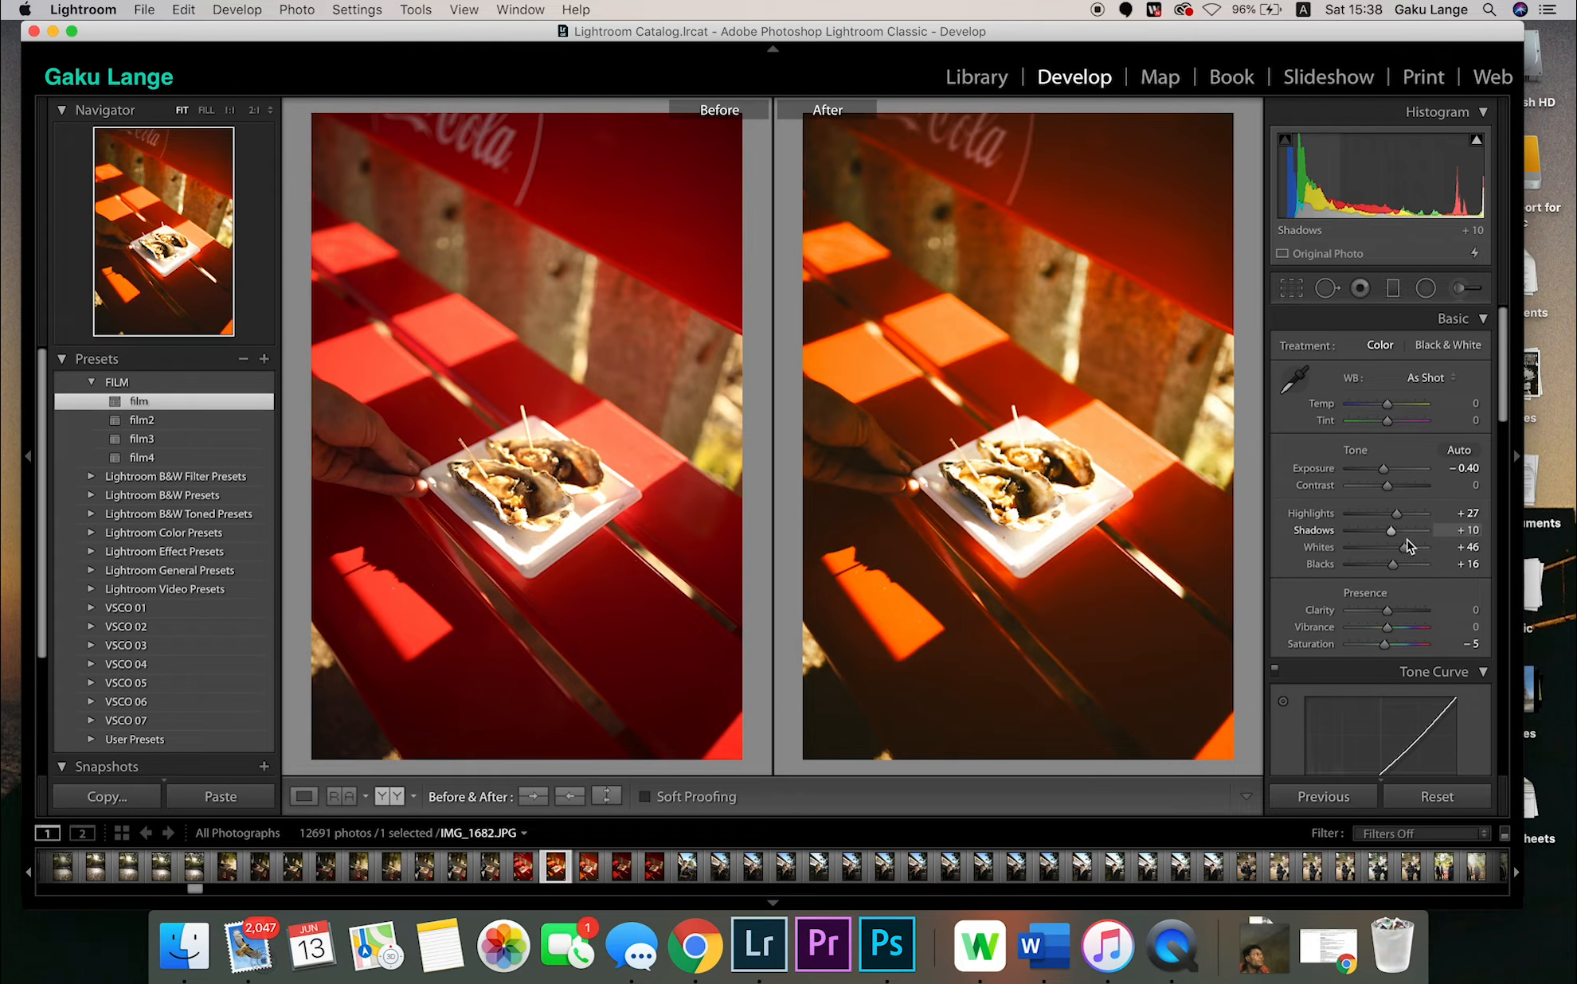
{"action": "mouse_move", "coordinate": [1406, 535]}
{"action": "left_mouse_down"}
{"action": "mouse_move", "coordinate": [1425, 534]}
{"action": "mouse_move", "coordinate": [1409, 535]}
{"action": "left_mouse_up"}
{"action": "key", "text": "super+z"}
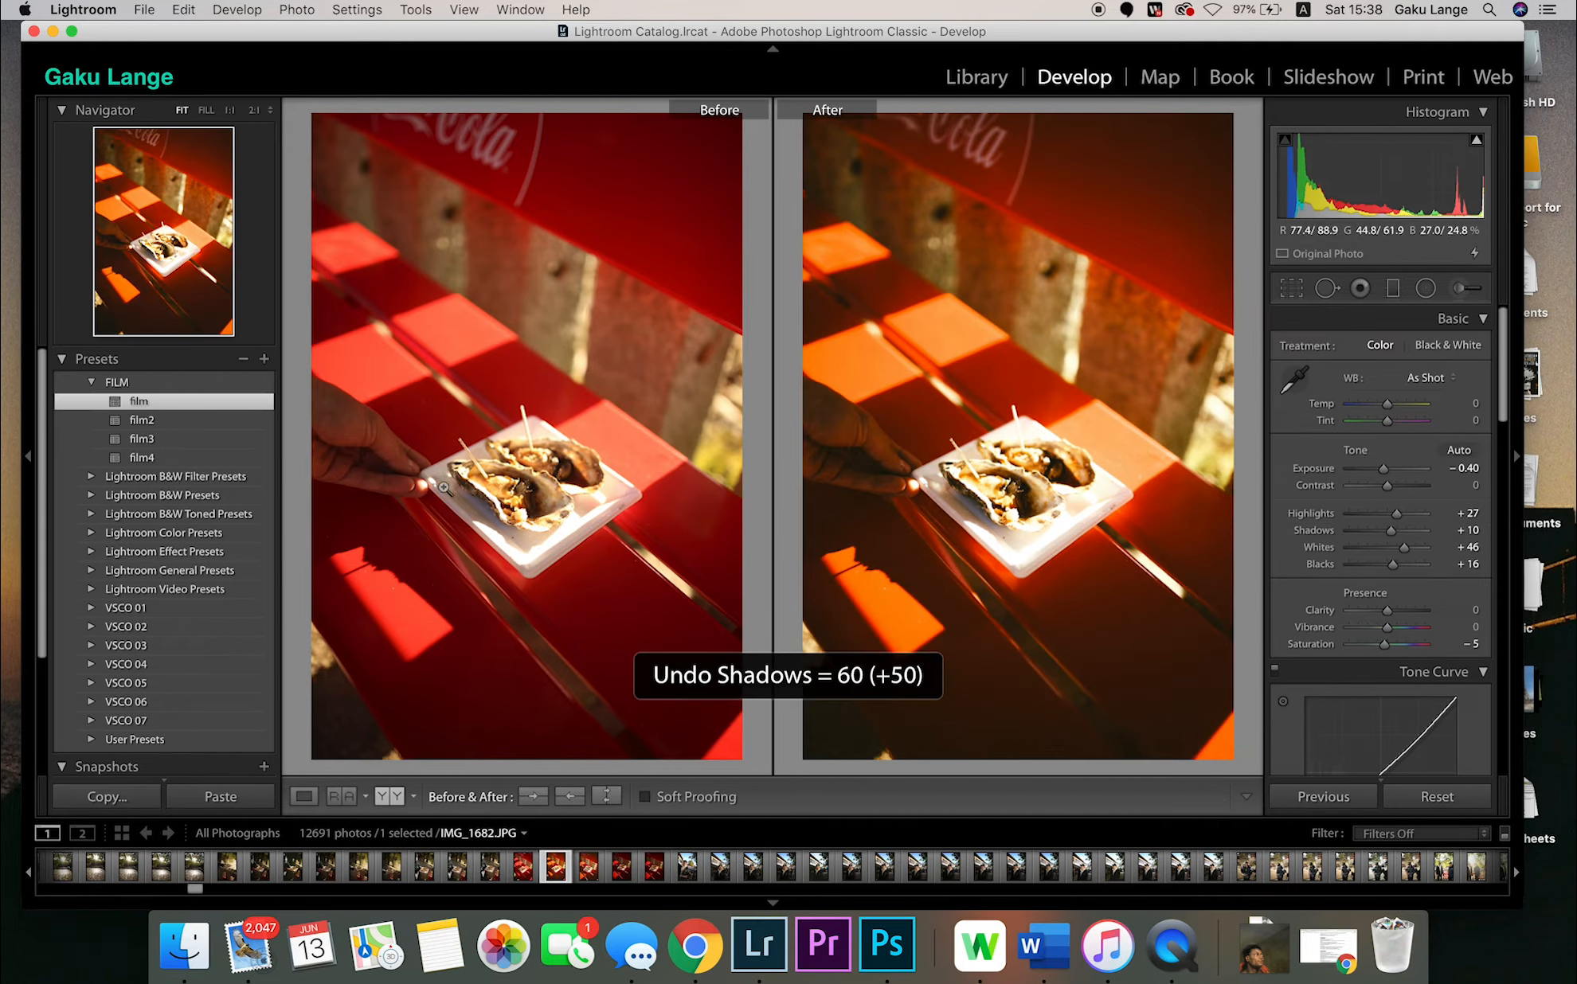
Try the film2, film3, film4 and film presets on the oyster plate photo and compare their reds and whites.
{"action": "left_click", "coordinate": [211, 428]}
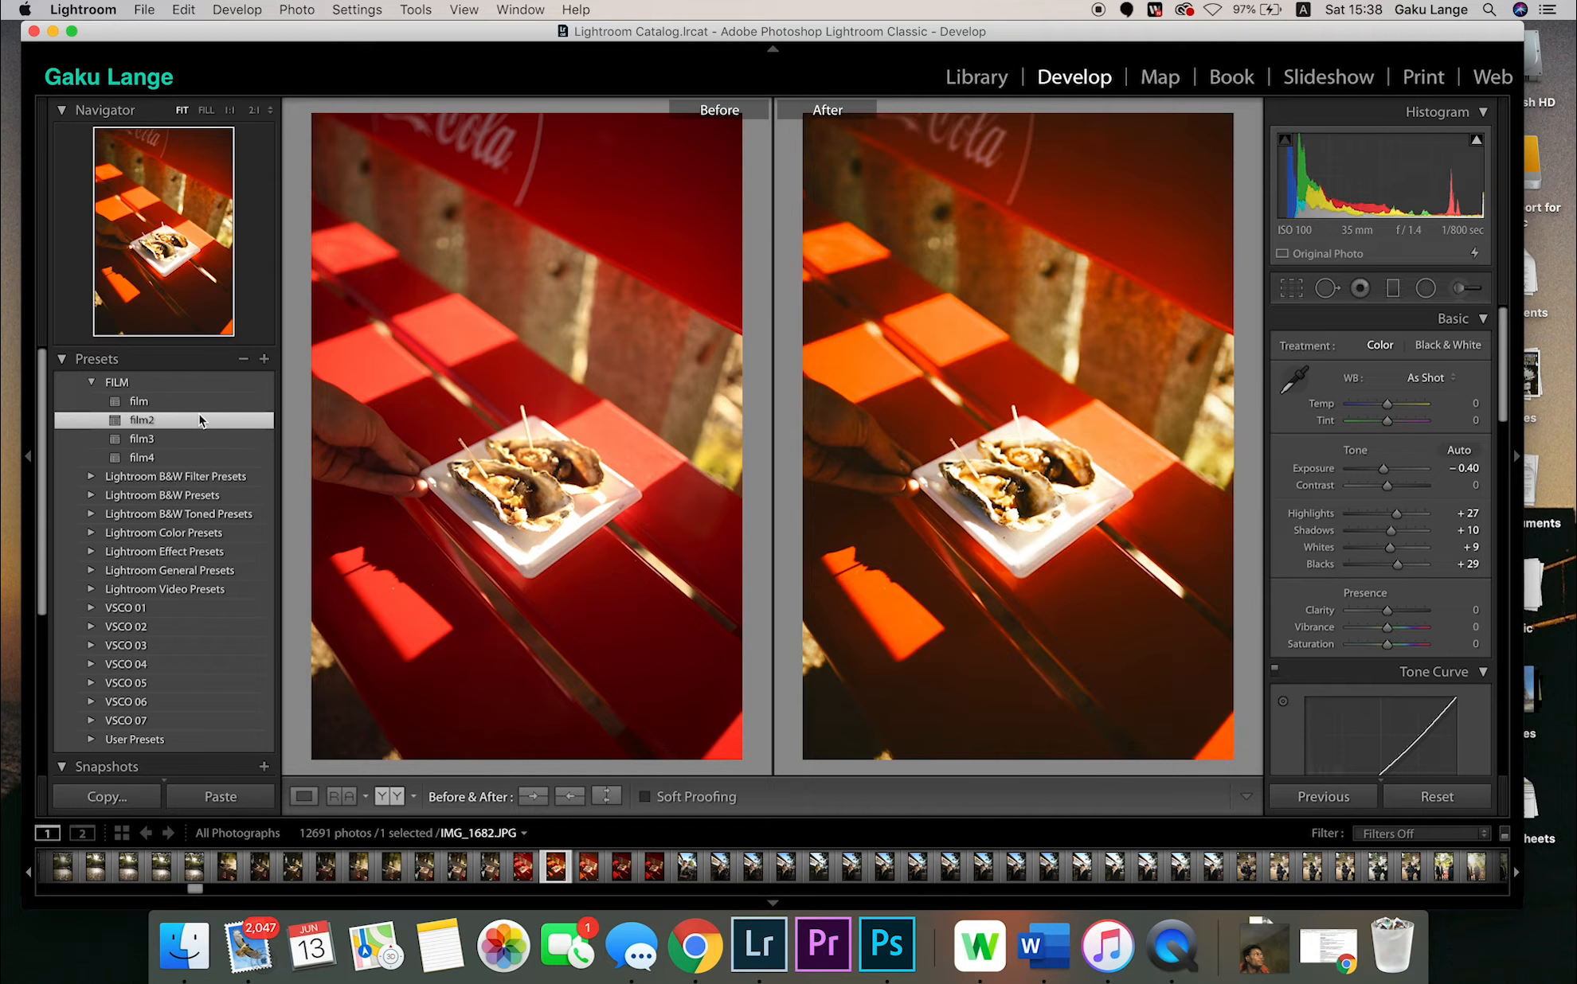
{"action": "left_click", "coordinate": [198, 438]}
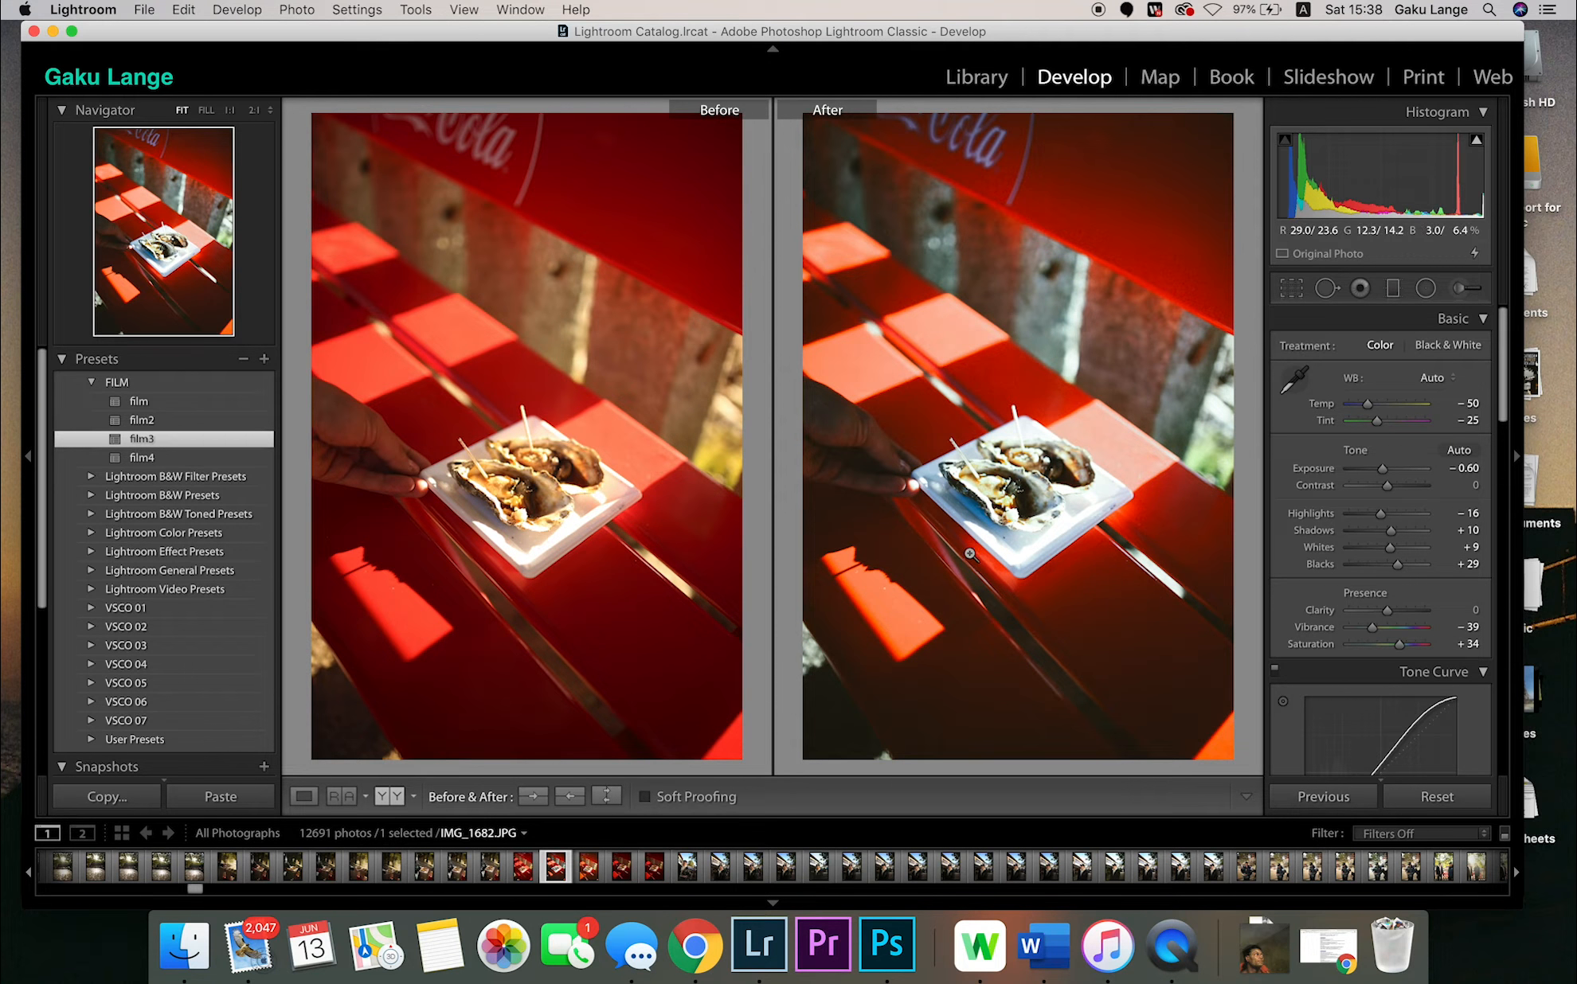
{"action": "left_click", "coordinate": [151, 422]}
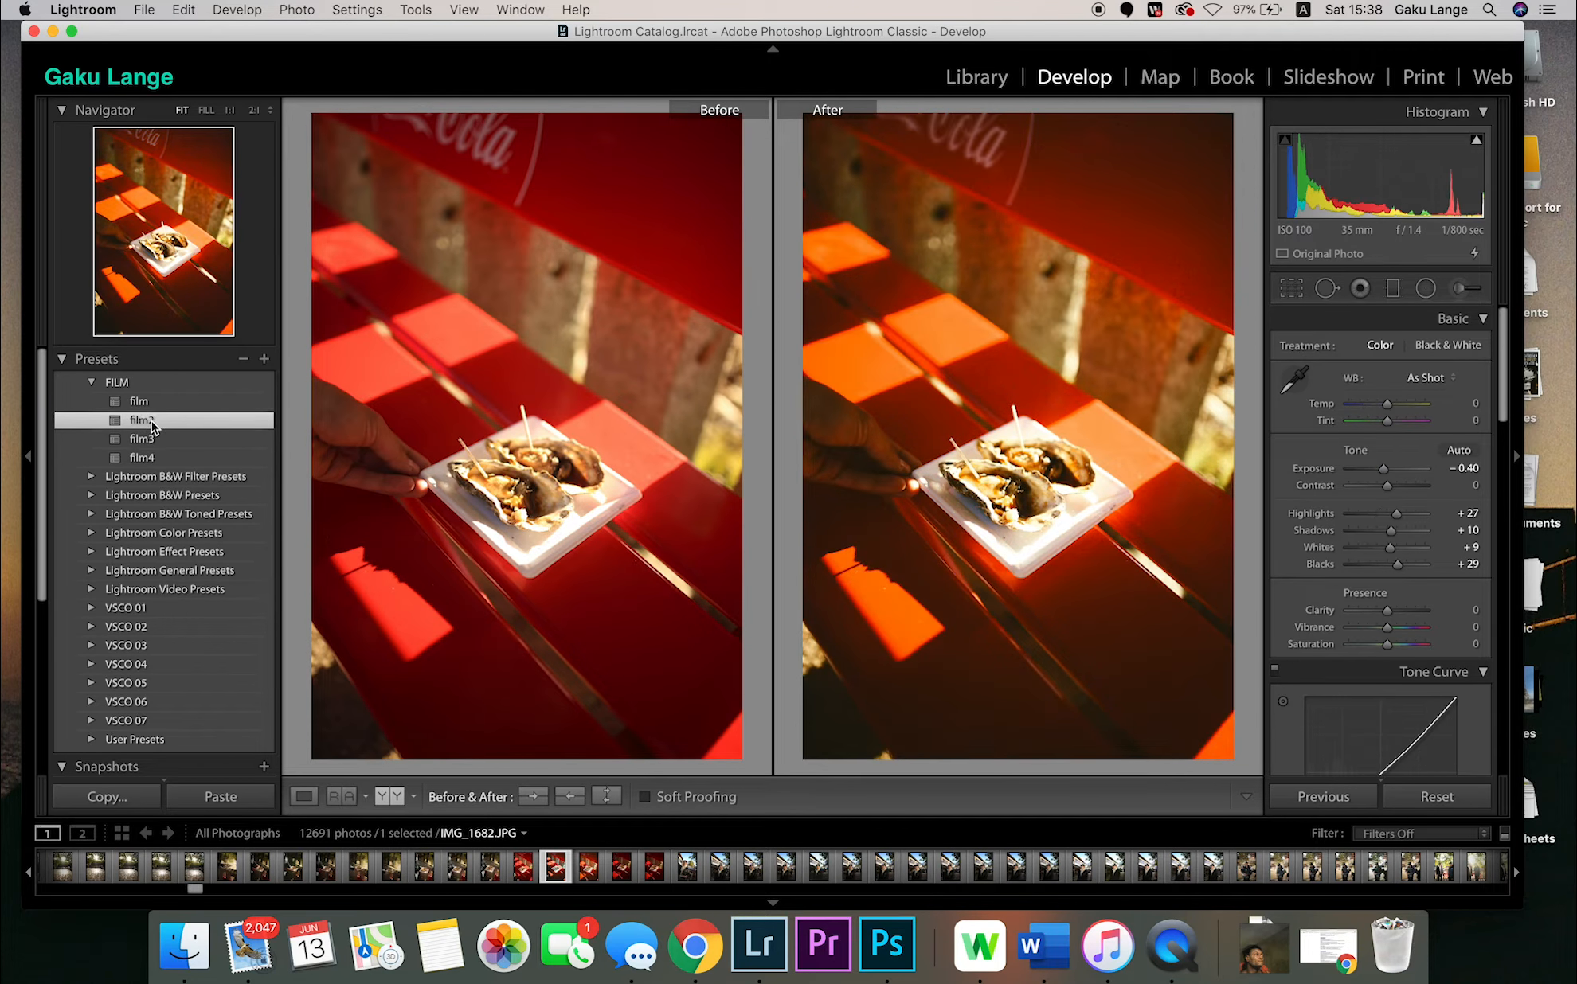
{"action": "left_click", "coordinate": [155, 437]}
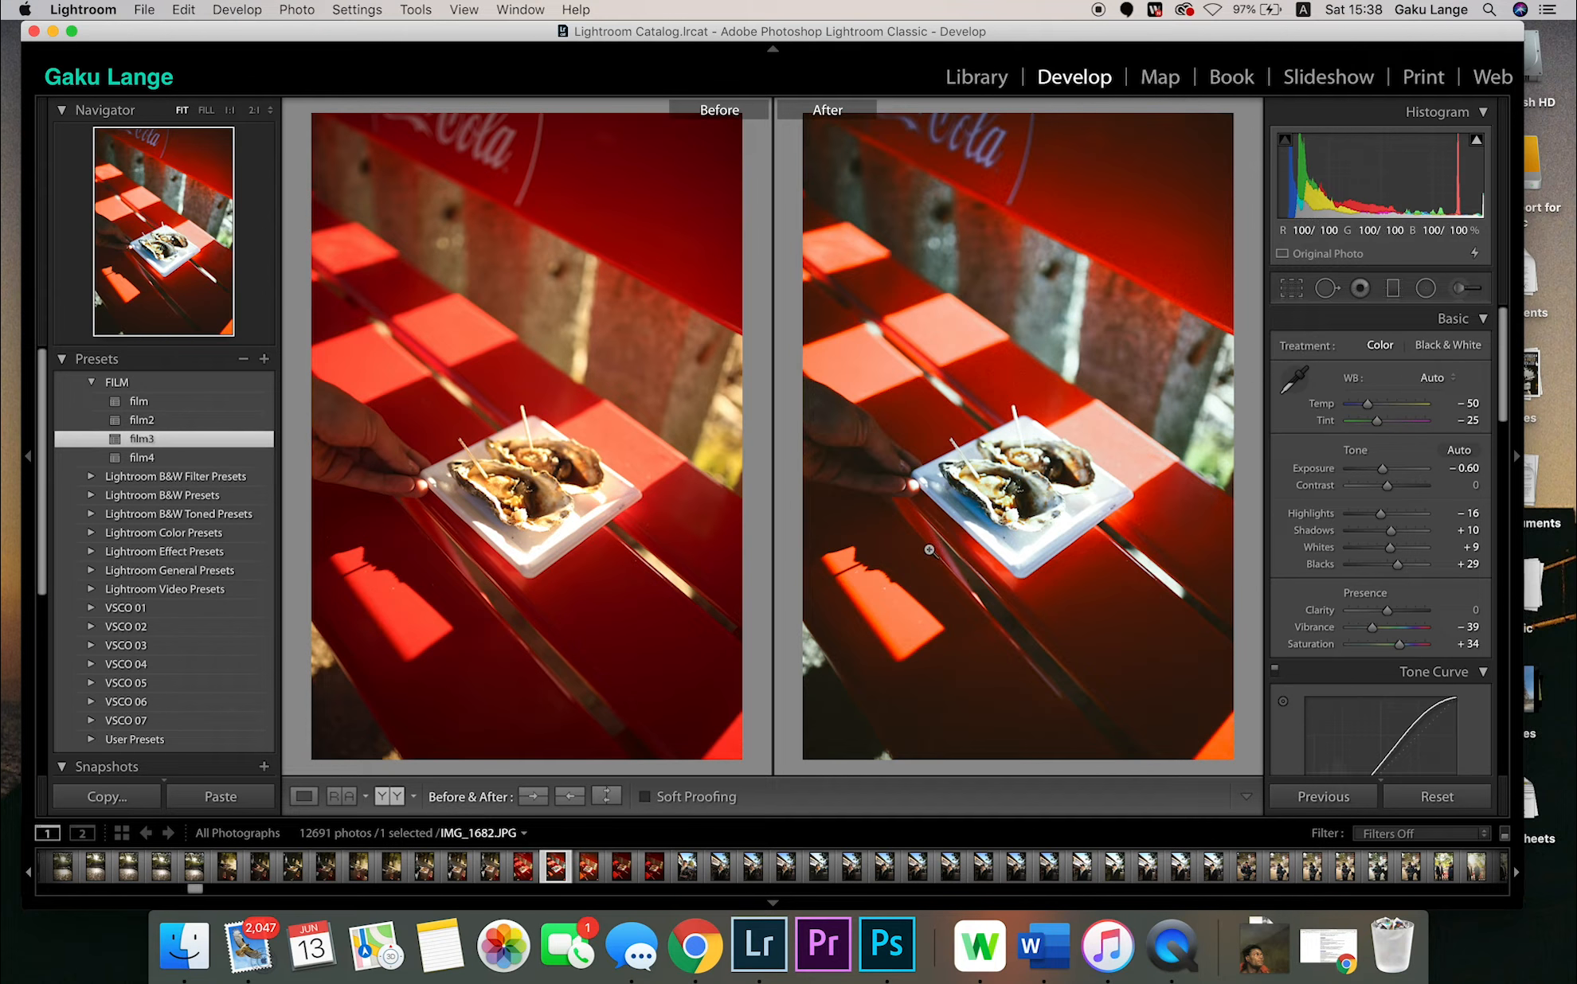
{"action": "left_click_drag", "start_coordinate": [1028, 532], "coordinate": [1017, 470]}
{"action": "left_click", "coordinate": [161, 459]}
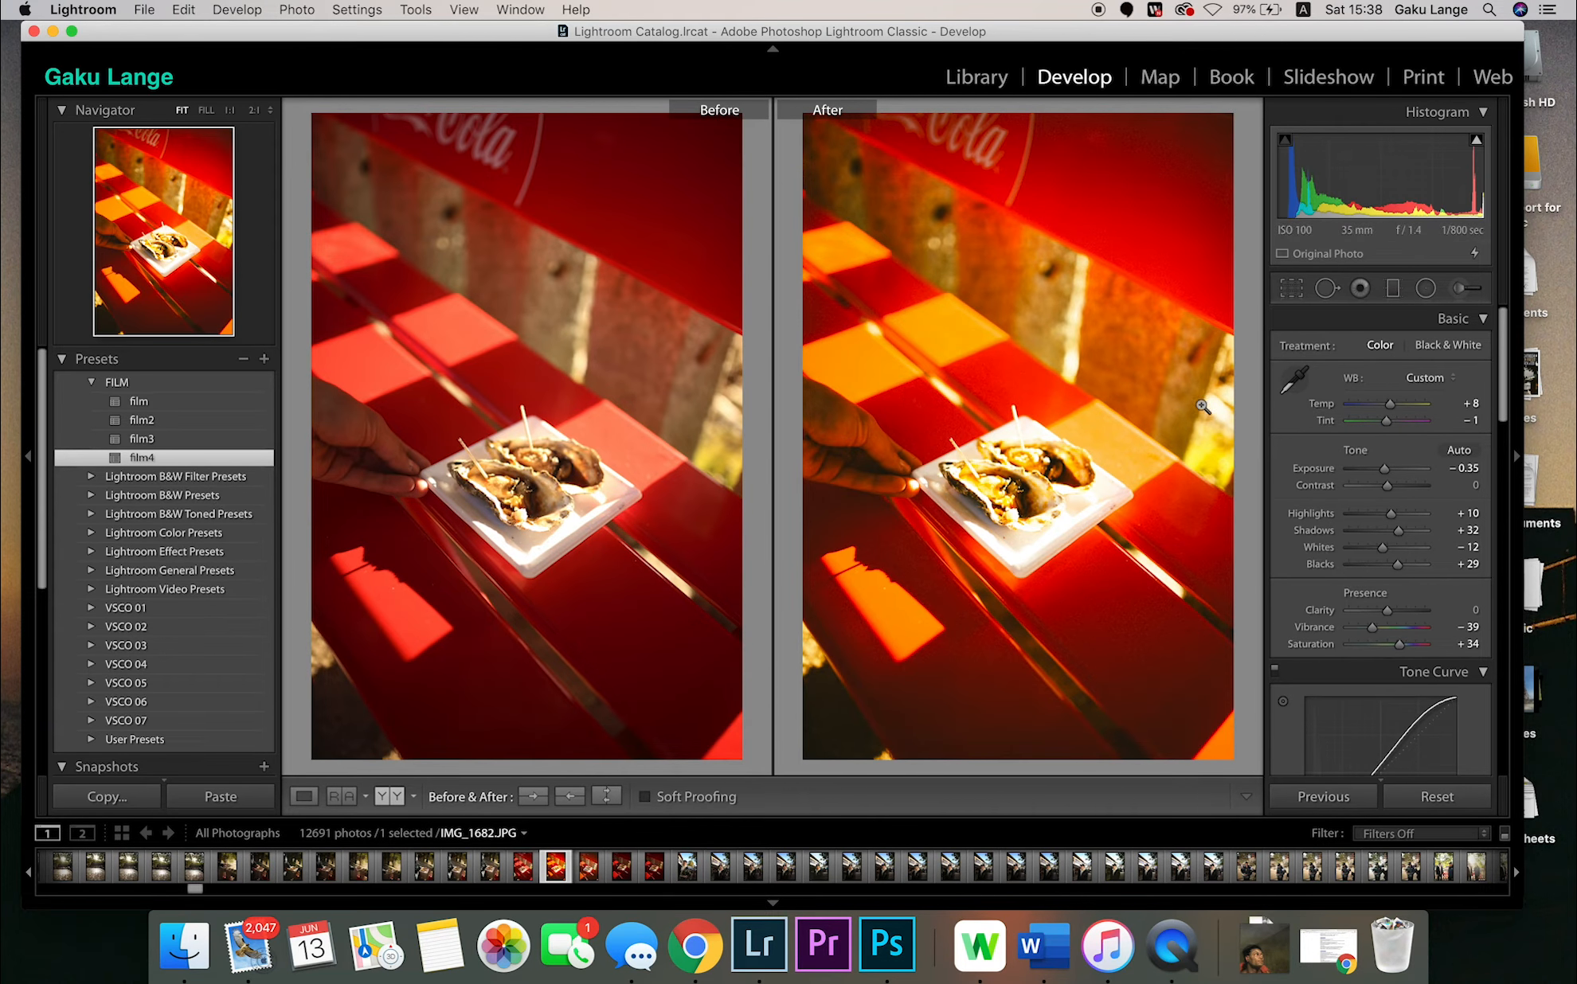
{"action": "left_click", "coordinate": [145, 443]}
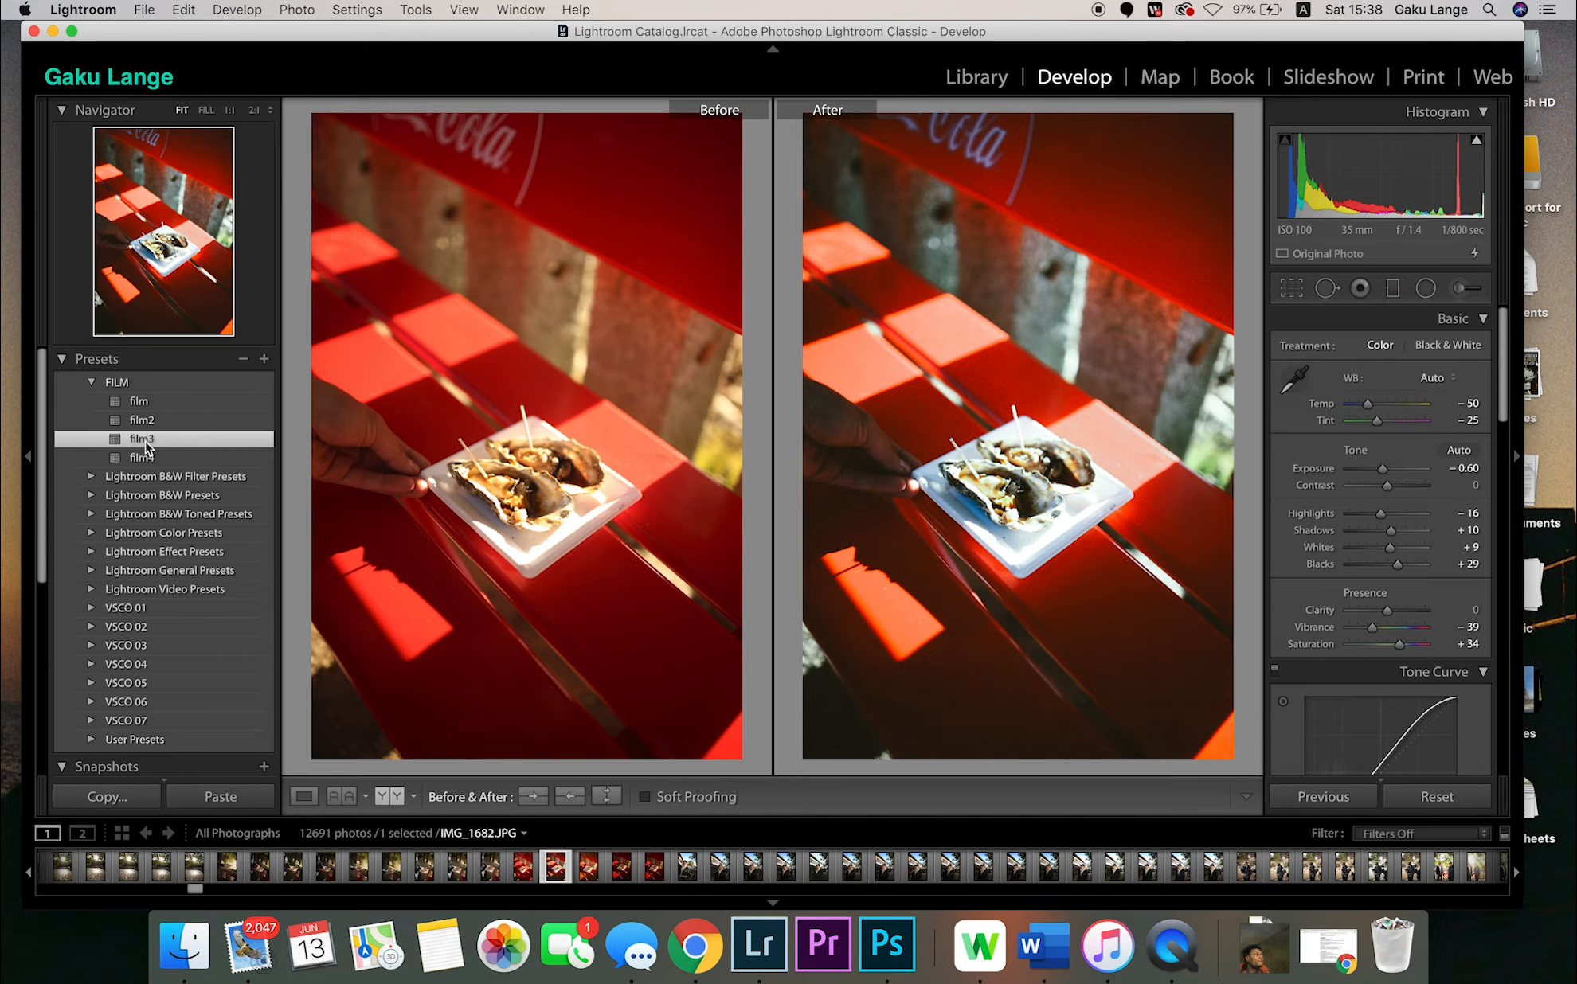
{"action": "left_click", "coordinate": [160, 407]}
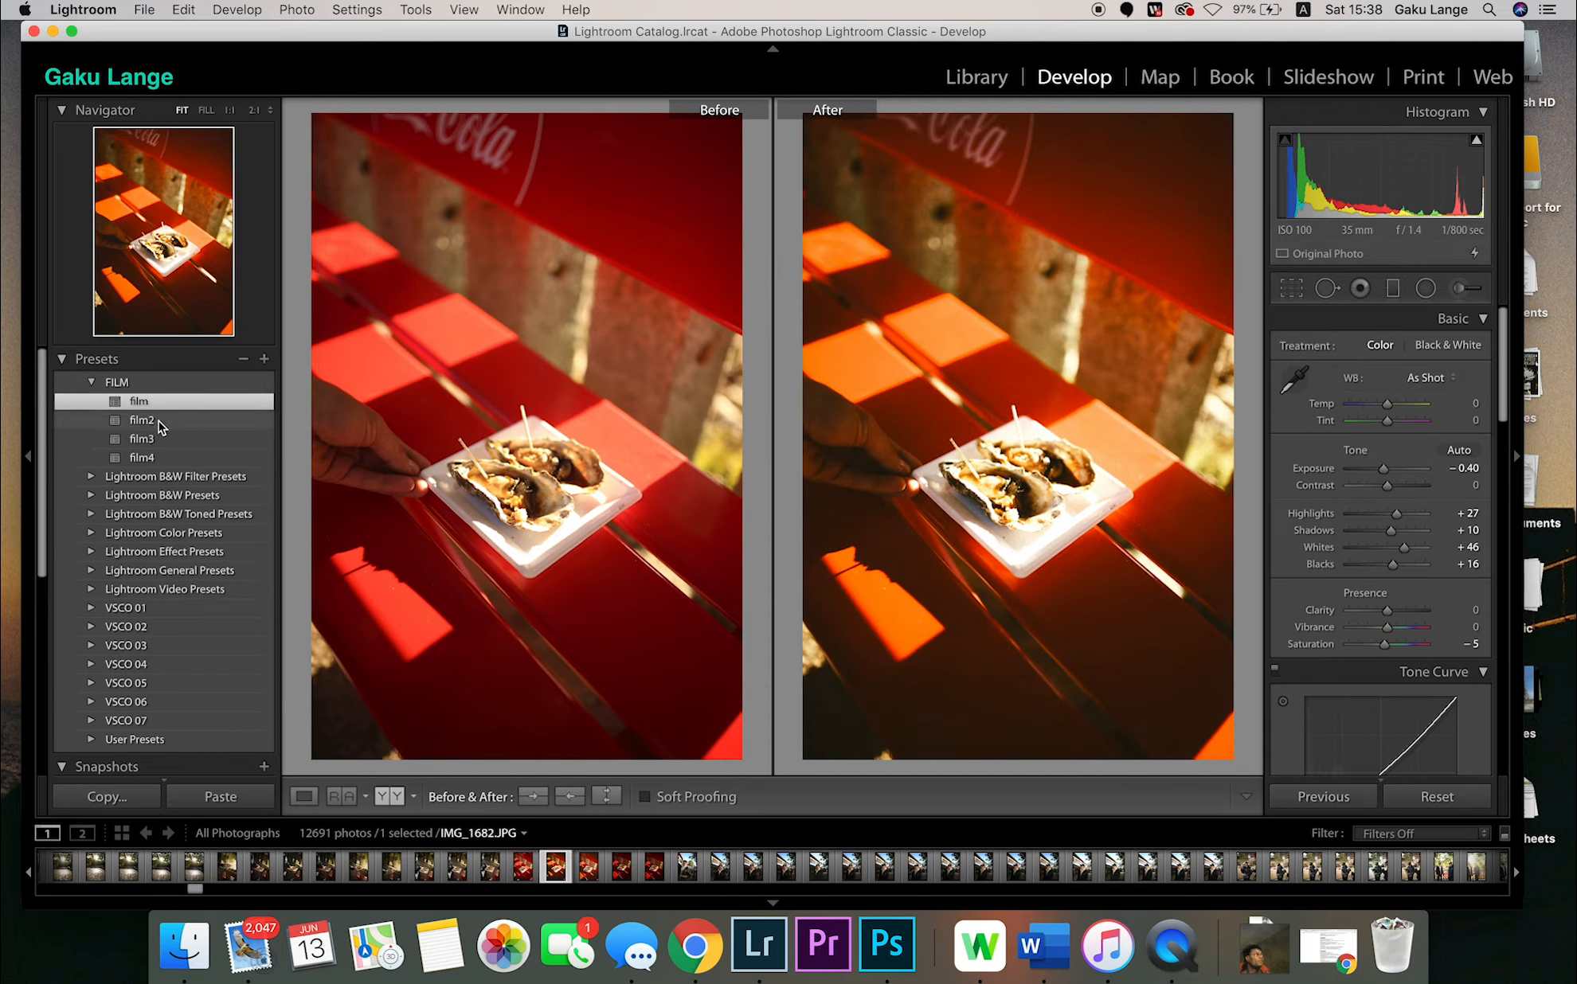
{"action": "left_click", "coordinate": [159, 442]}
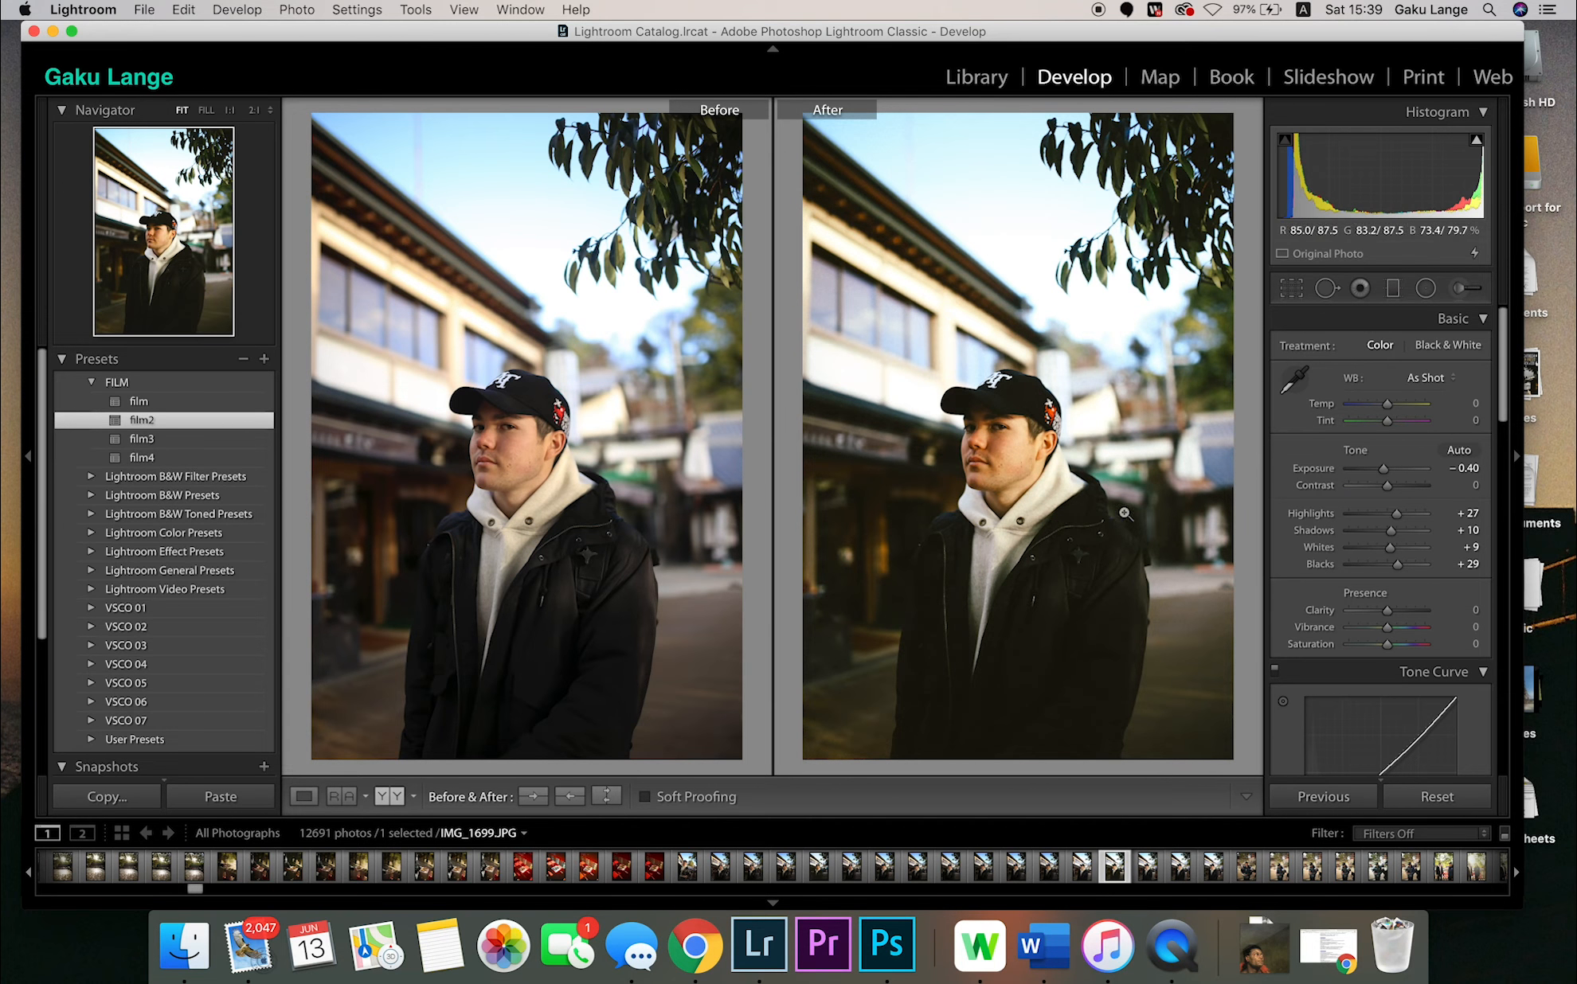
Compare the film, film2 and film3 presets on the portrait of the man in the cap, IMG_1699.JPG.
{"action": "left_click", "coordinate": [169, 408]}
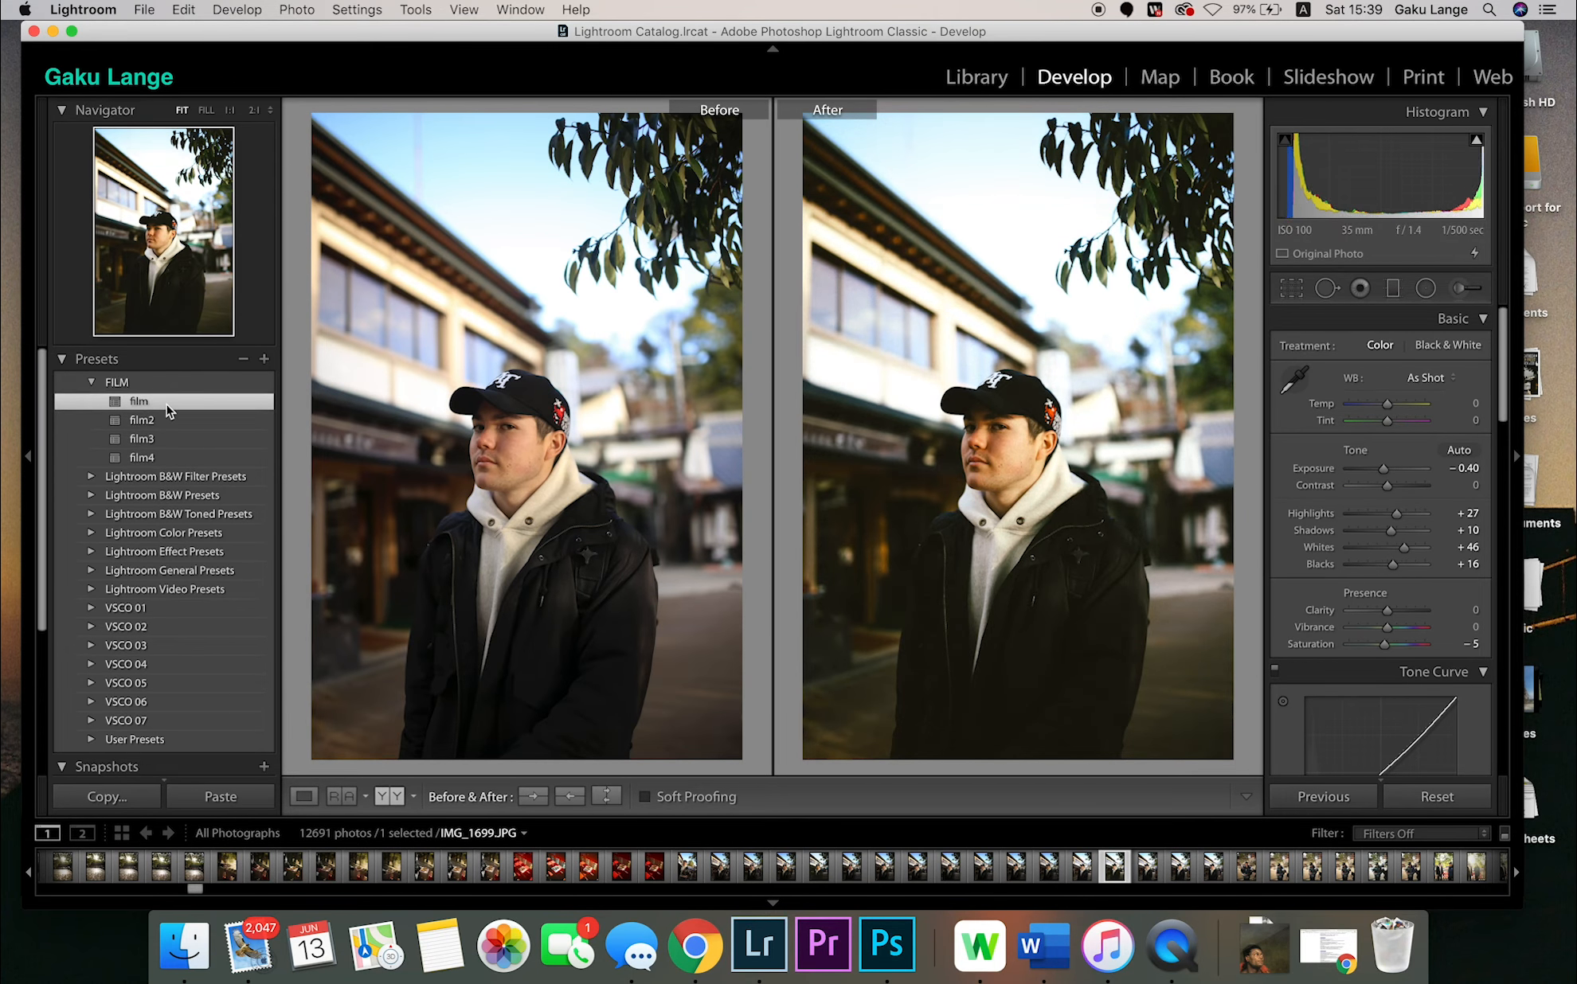
{"action": "left_click", "coordinate": [169, 420]}
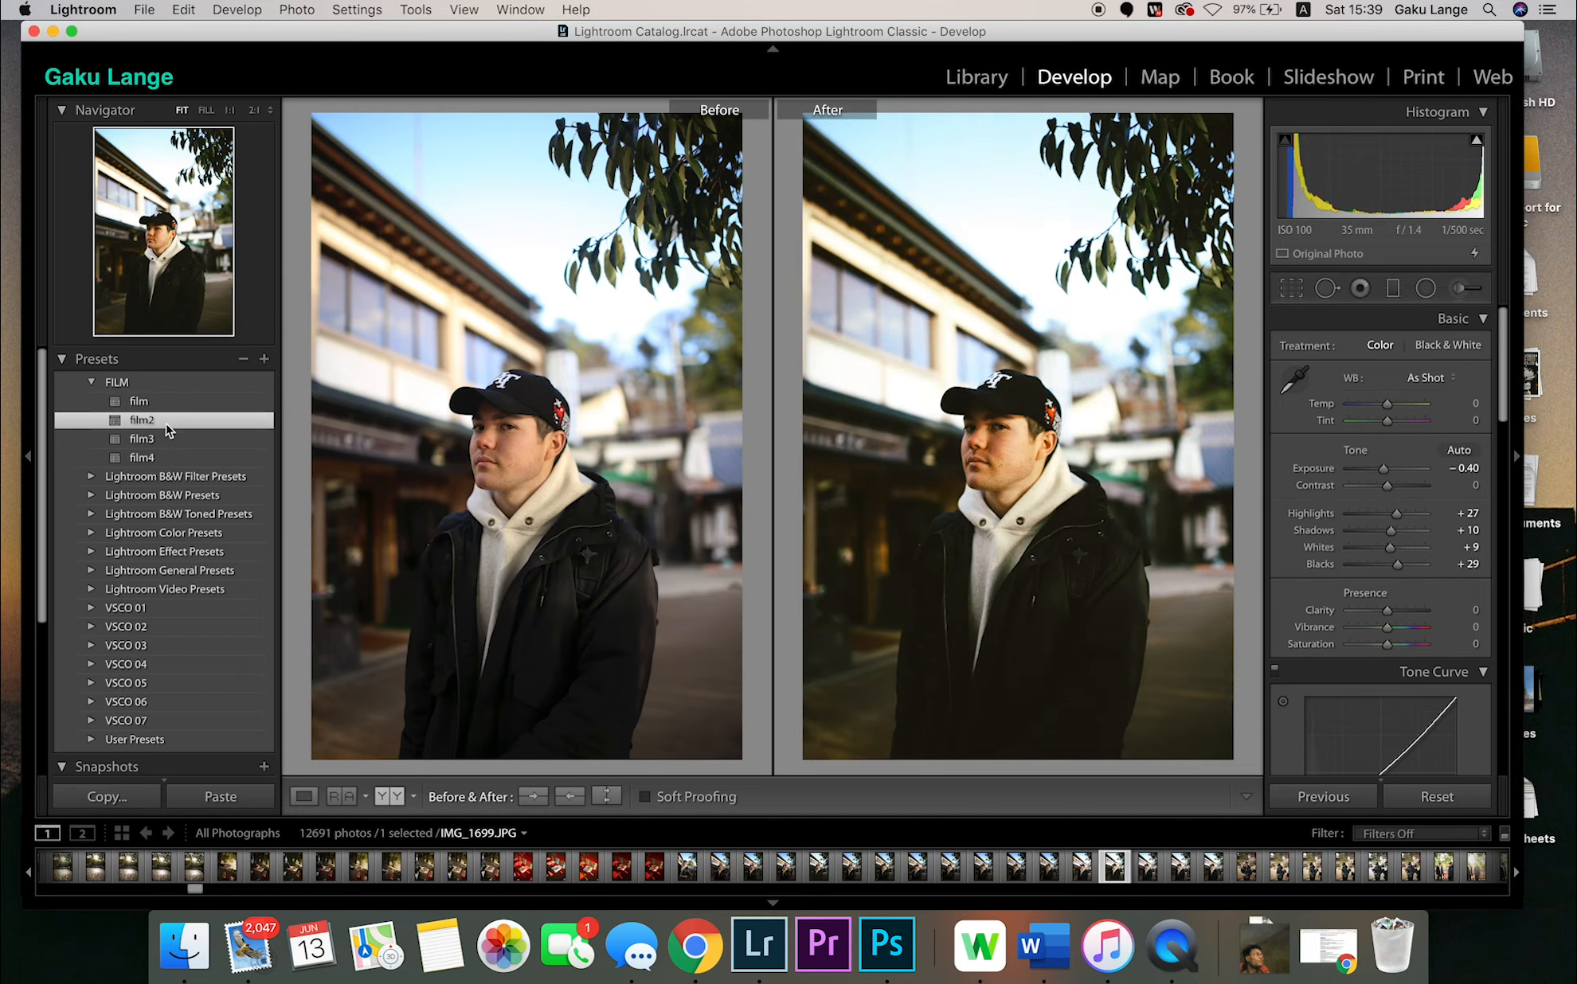
{"action": "left_click", "coordinate": [169, 439]}
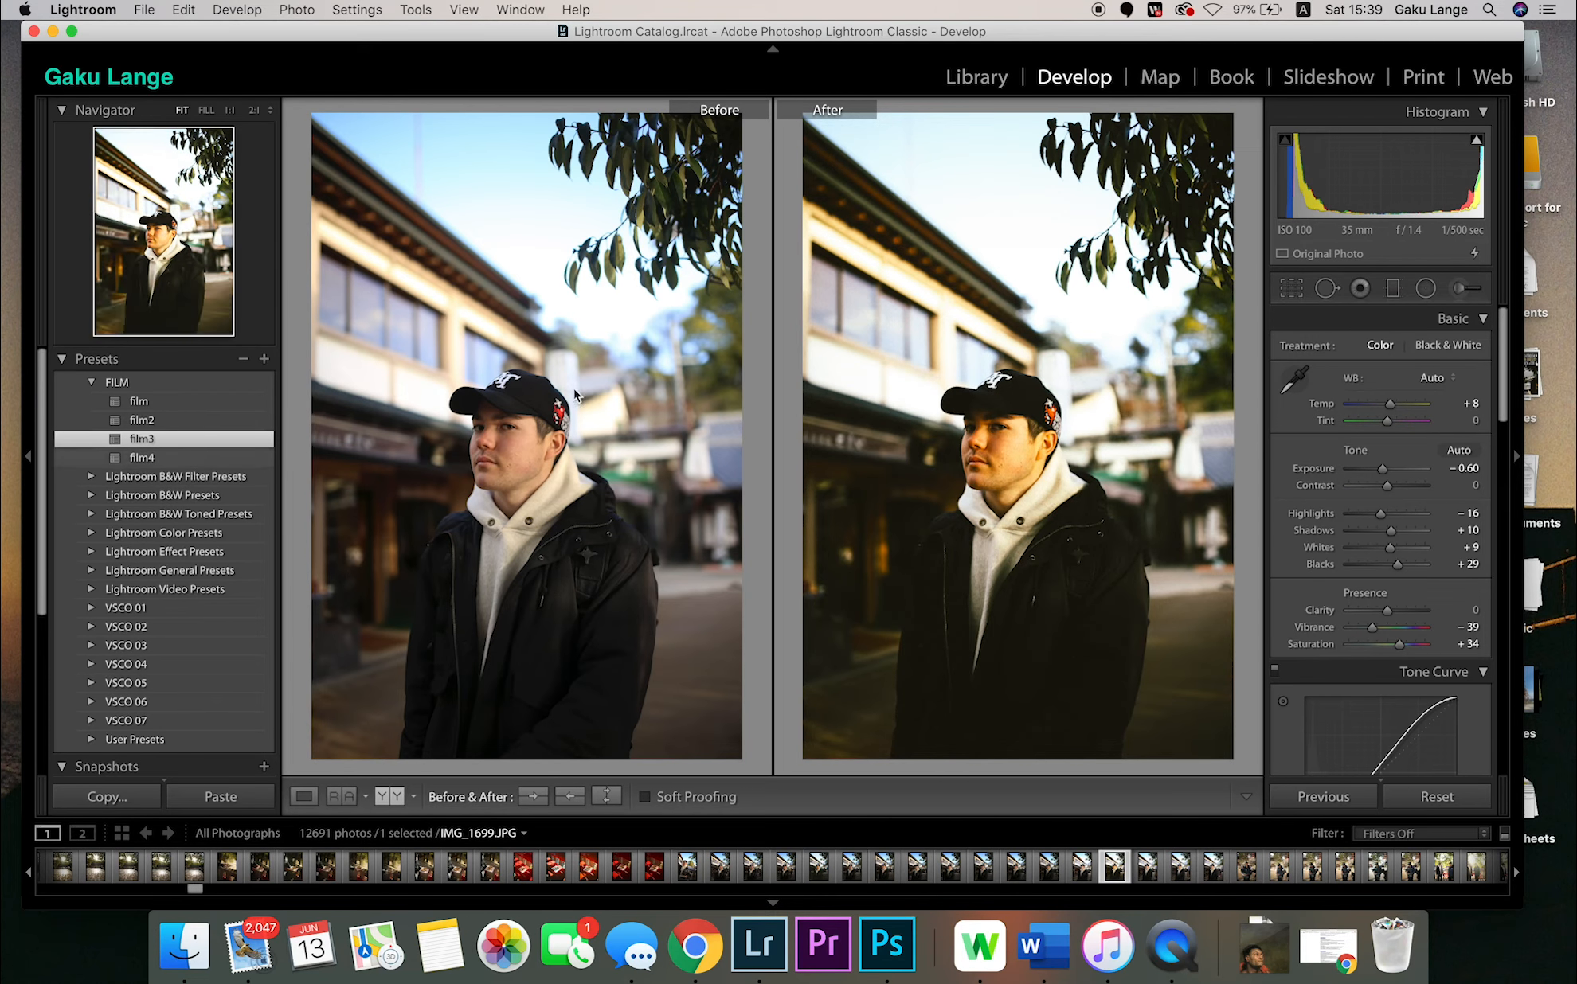
Apply the film4 preset to the portrait with Saturation at +19, and inspect the grain on the face, cap and background close up.
{"action": "left_click", "coordinate": [226, 460]}
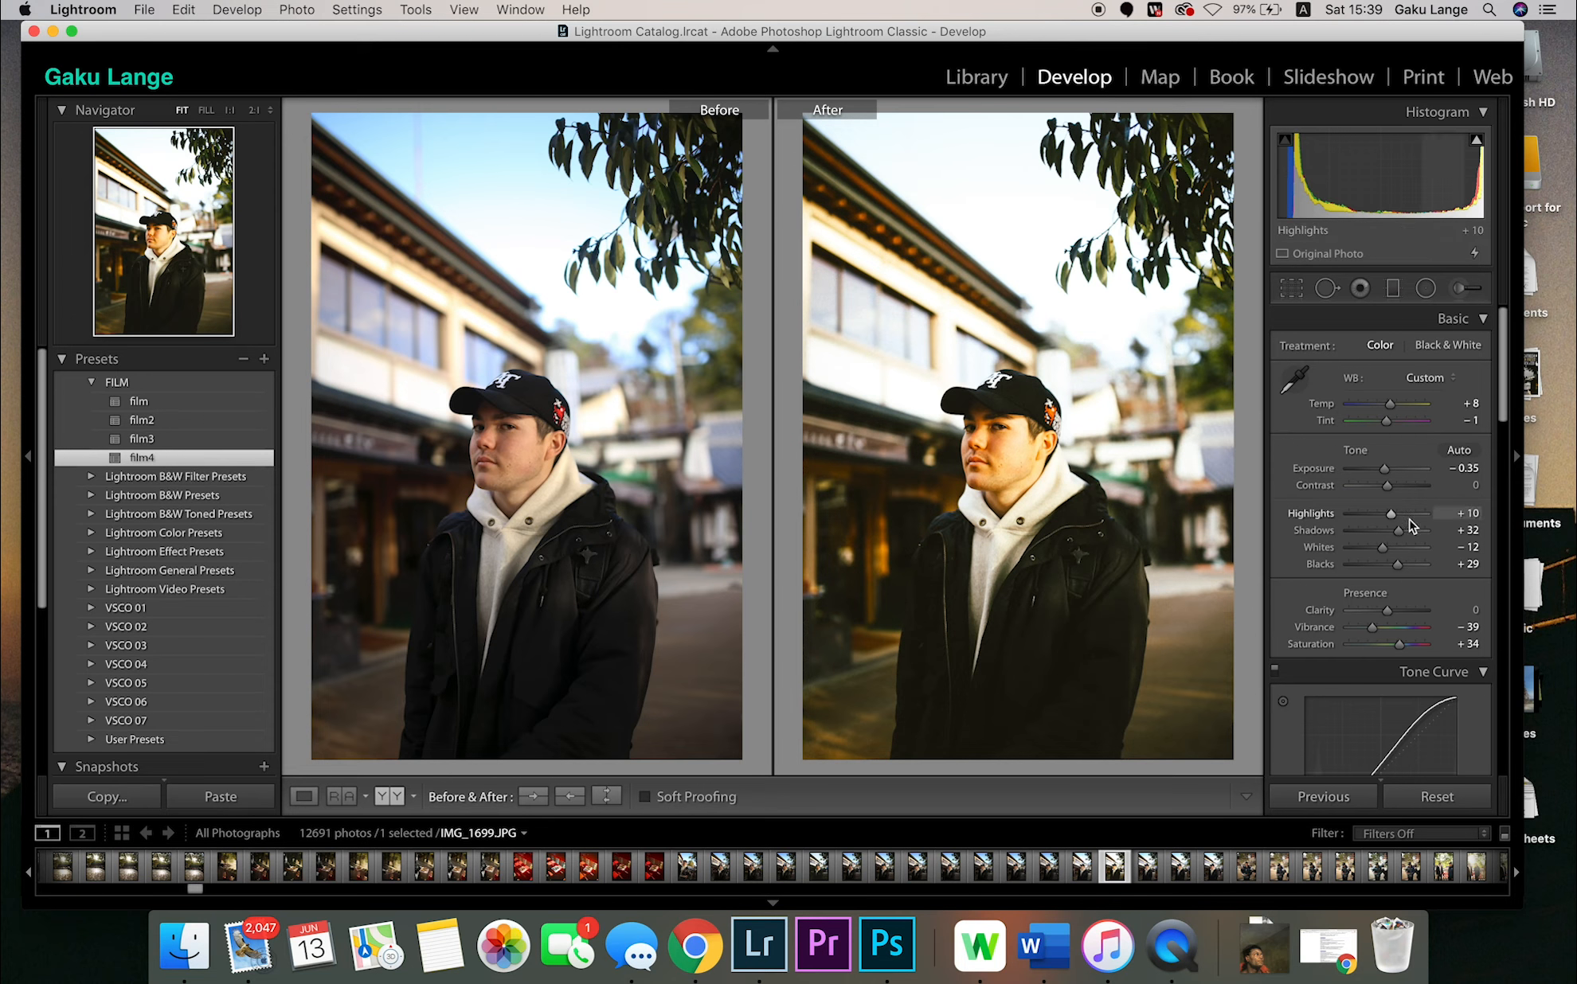
{"action": "left_click_drag", "start_coordinate": [1398, 647], "coordinate": [1392, 647]}
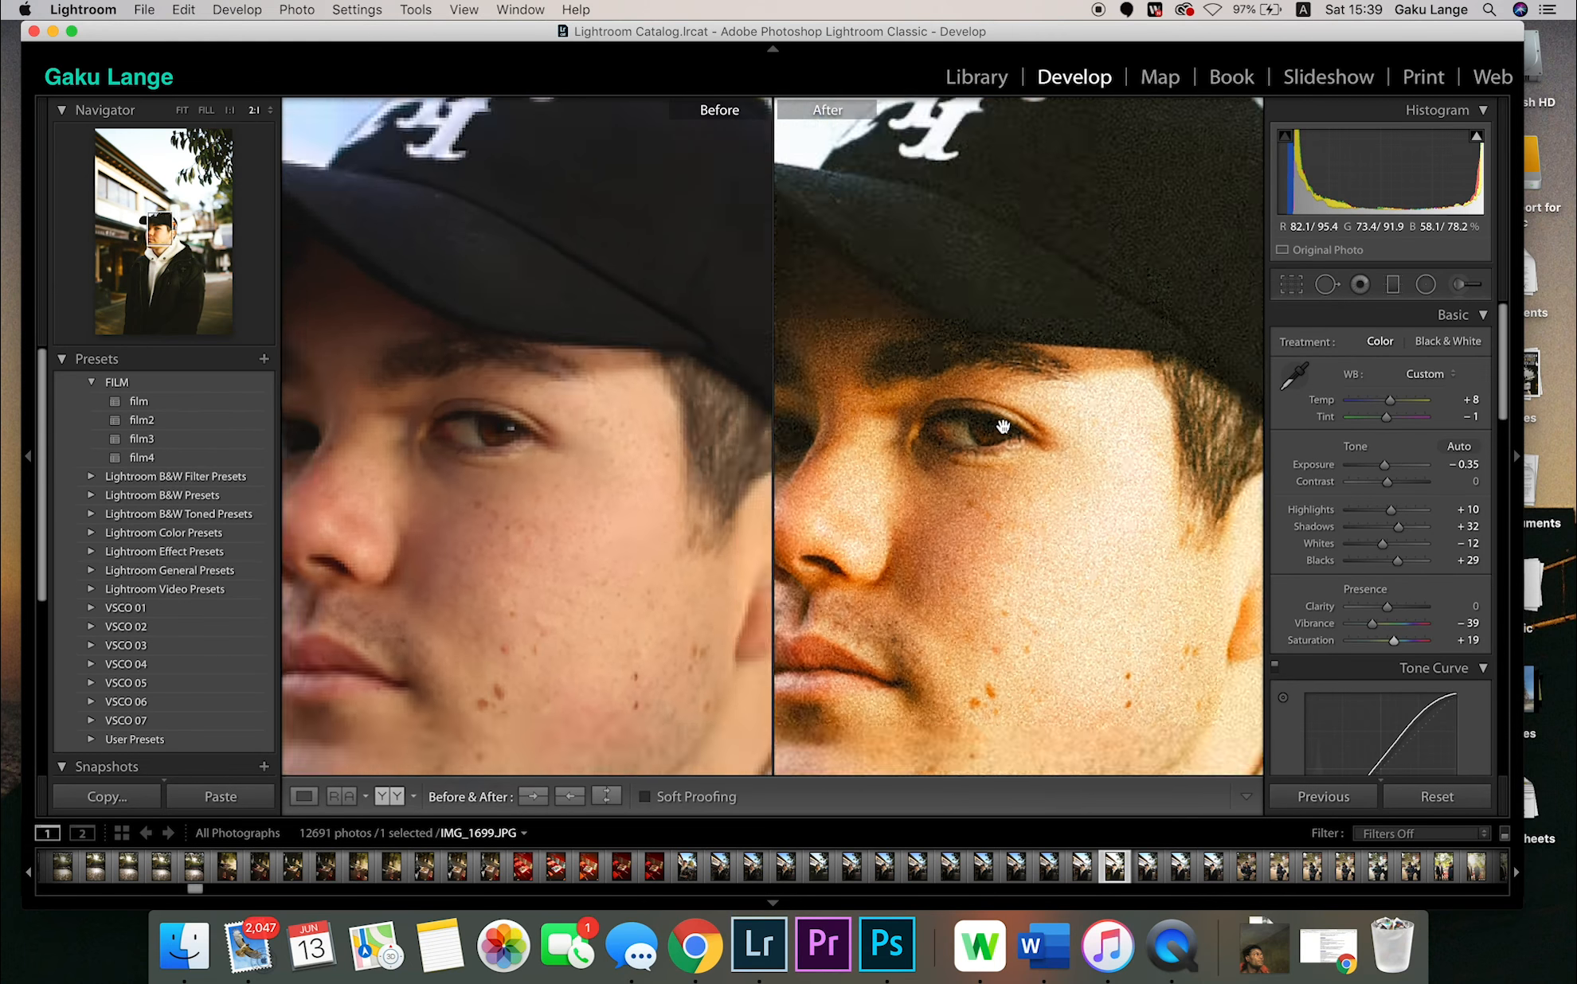
{"action": "left_click", "coordinate": [1005, 430]}
{"action": "left_click_drag", "start_coordinate": [1000, 520], "coordinate": [844, 536]}
{"action": "left_click_drag", "start_coordinate": [1034, 415], "coordinate": [1020, 560]}
{"action": "left_click", "coordinate": [1022, 562]}
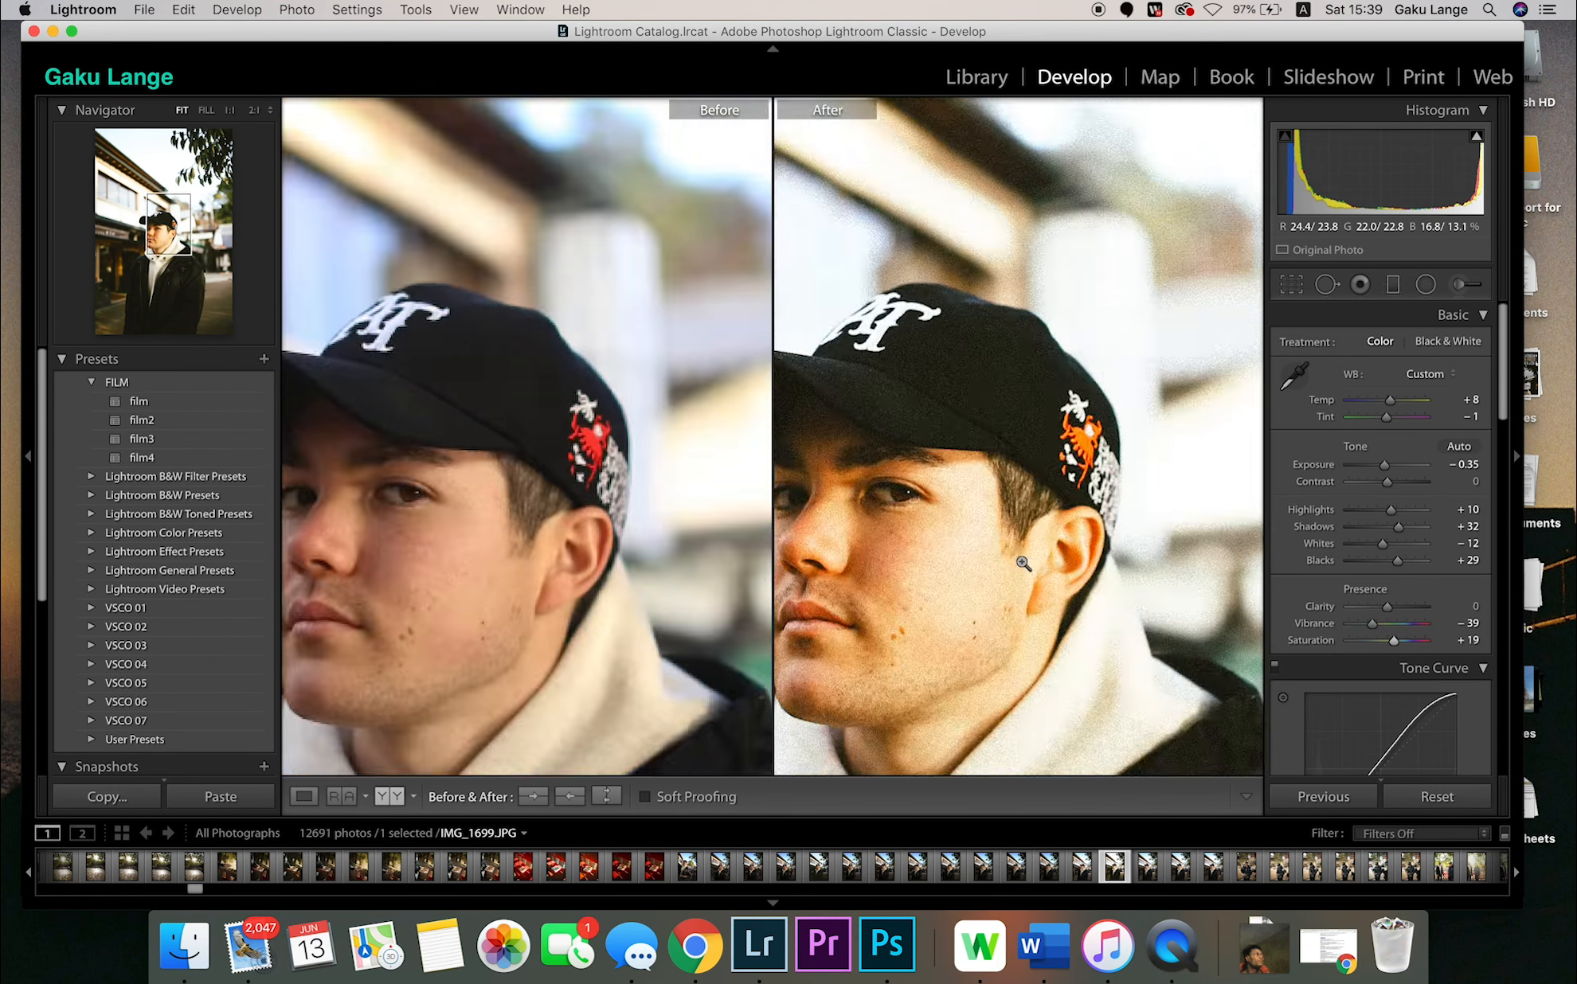
{"action": "left_click", "coordinate": [1008, 586]}
{"action": "left_click_drag", "start_coordinate": [1228, 450], "coordinate": [988, 705]}
{"action": "left_click", "coordinate": [987, 705]}
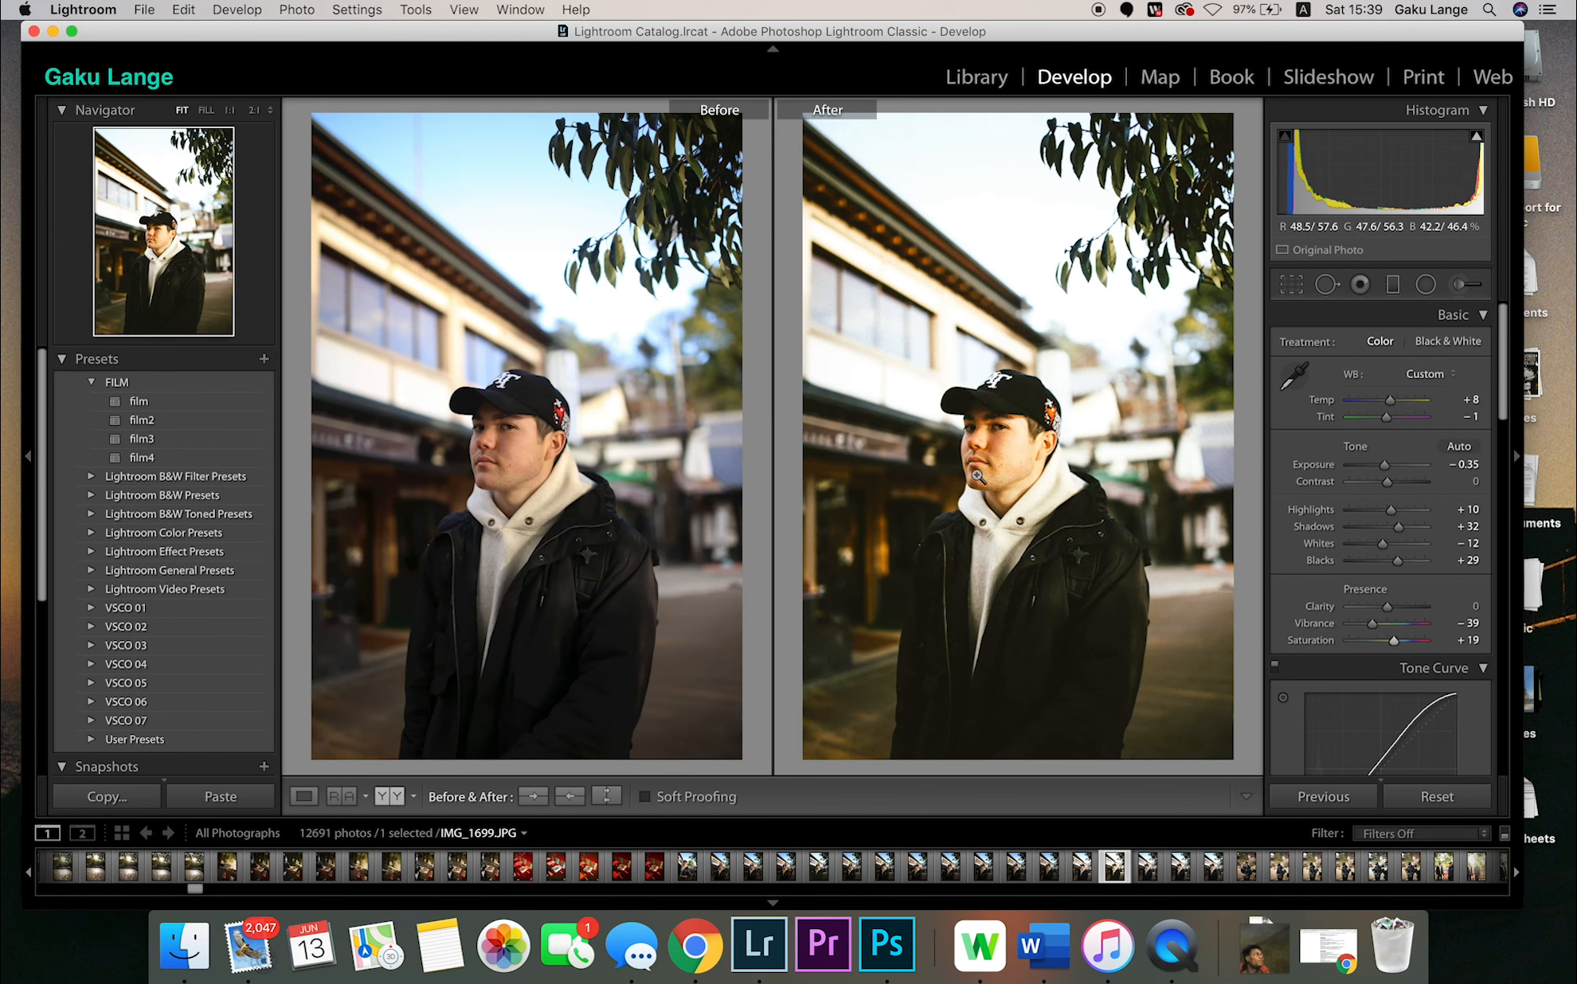
Lower the portrait's Highlights to -33.
{"action": "left_click_drag", "start_coordinate": [1390, 510], "coordinate": [1373, 516]}
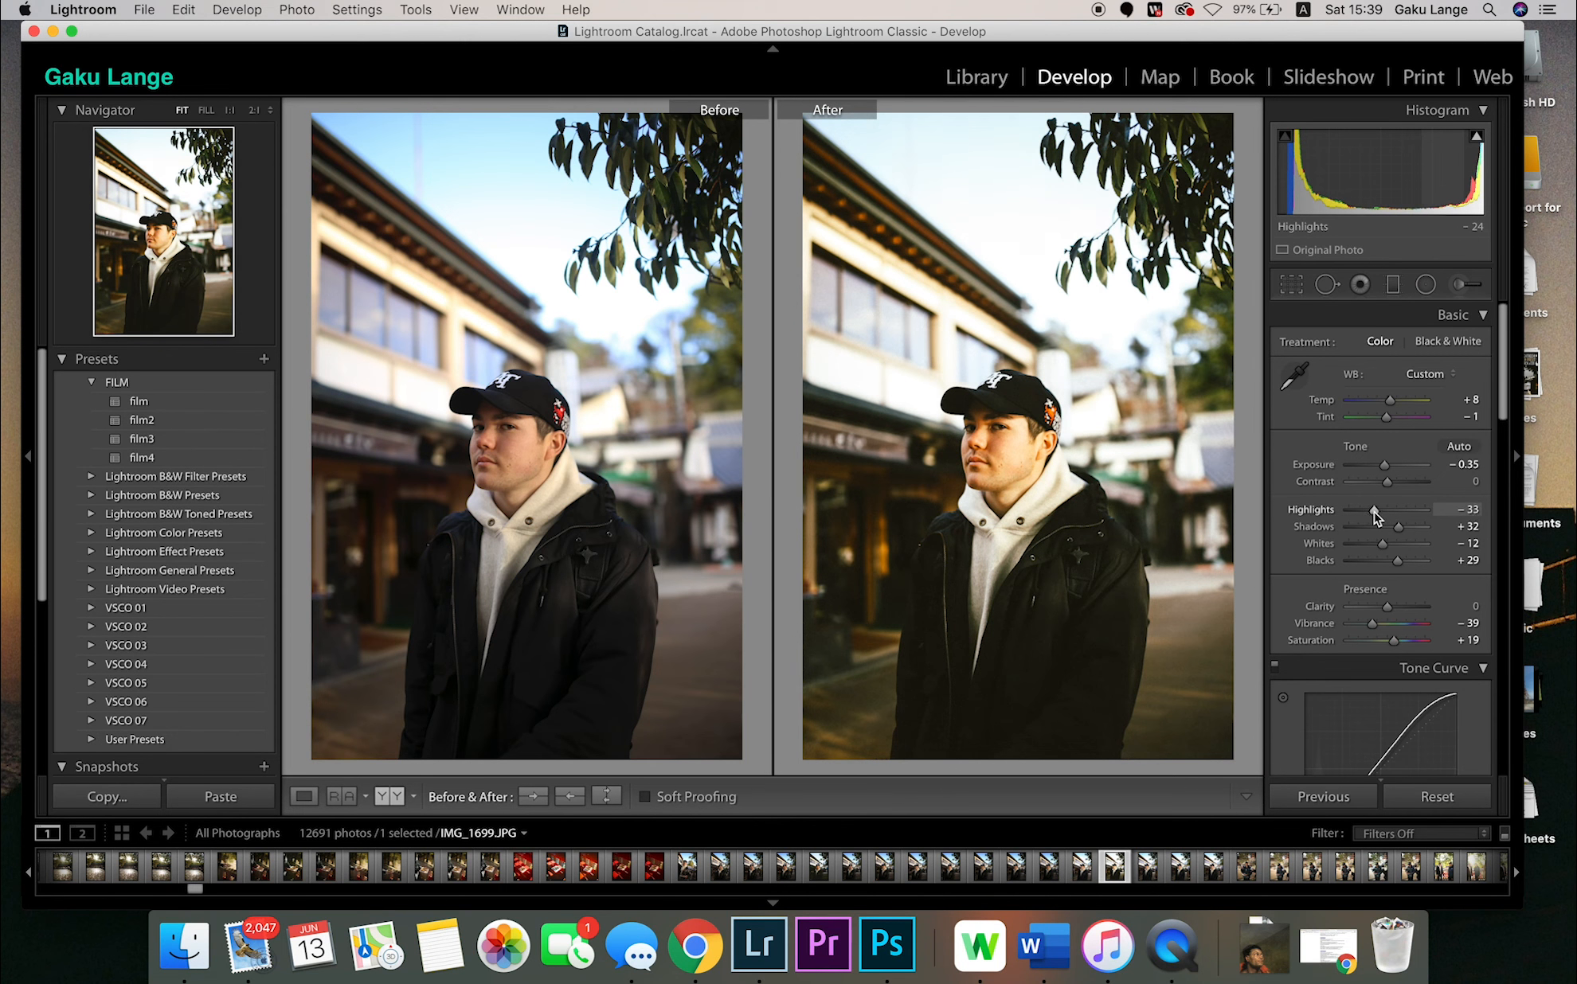